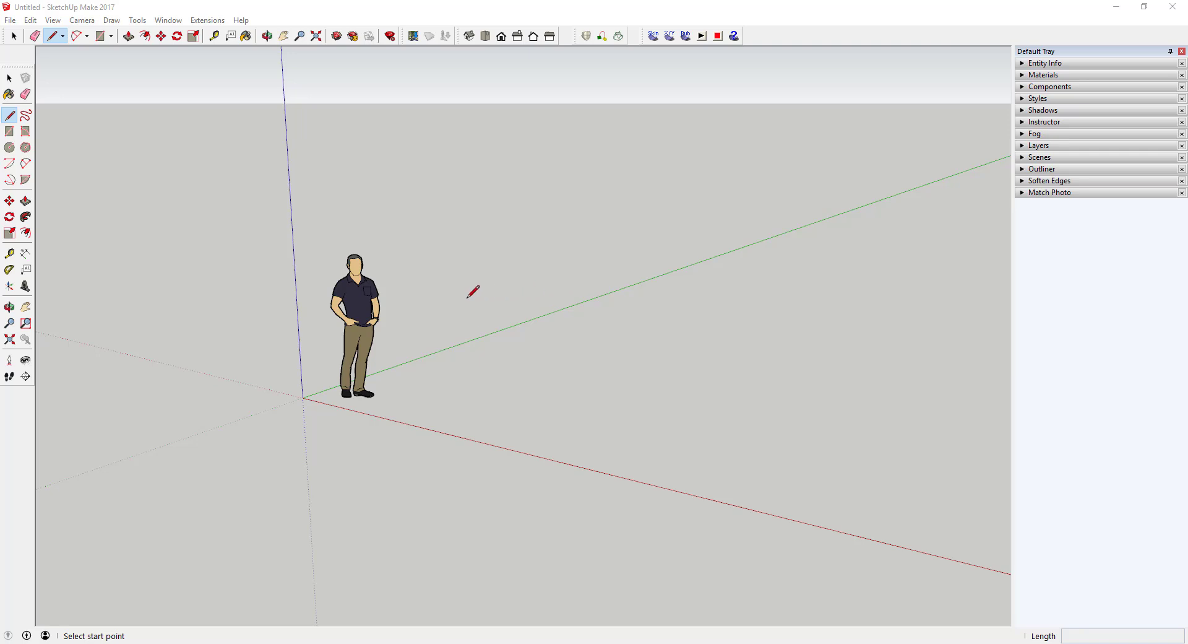
click(10, 21)
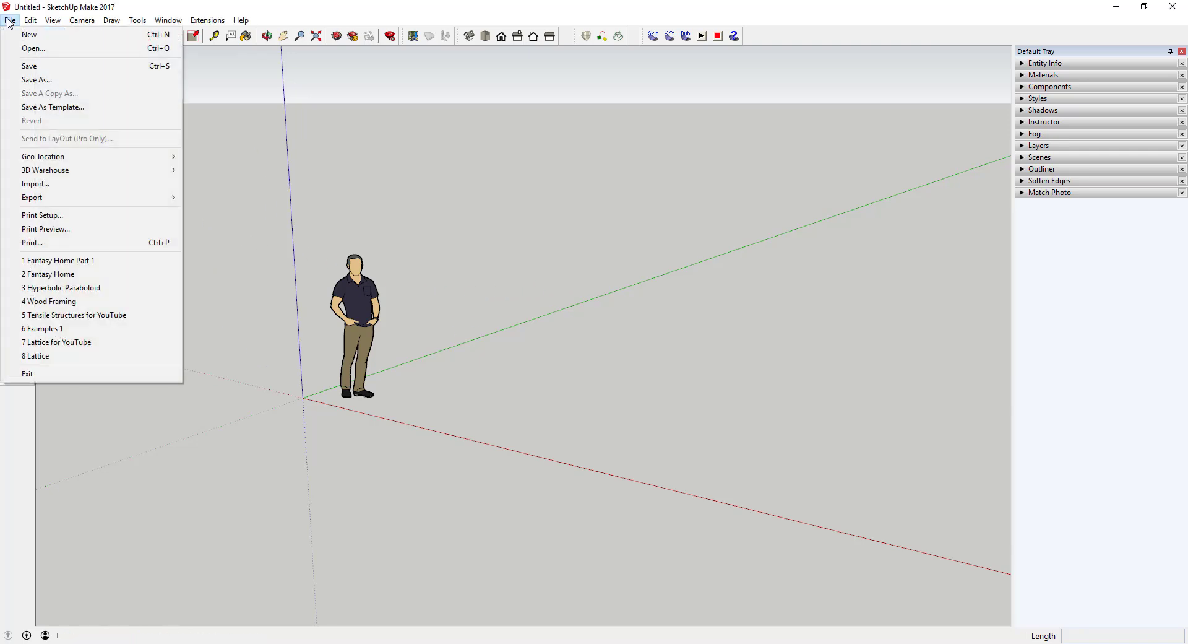
mouse_move(52, 25)
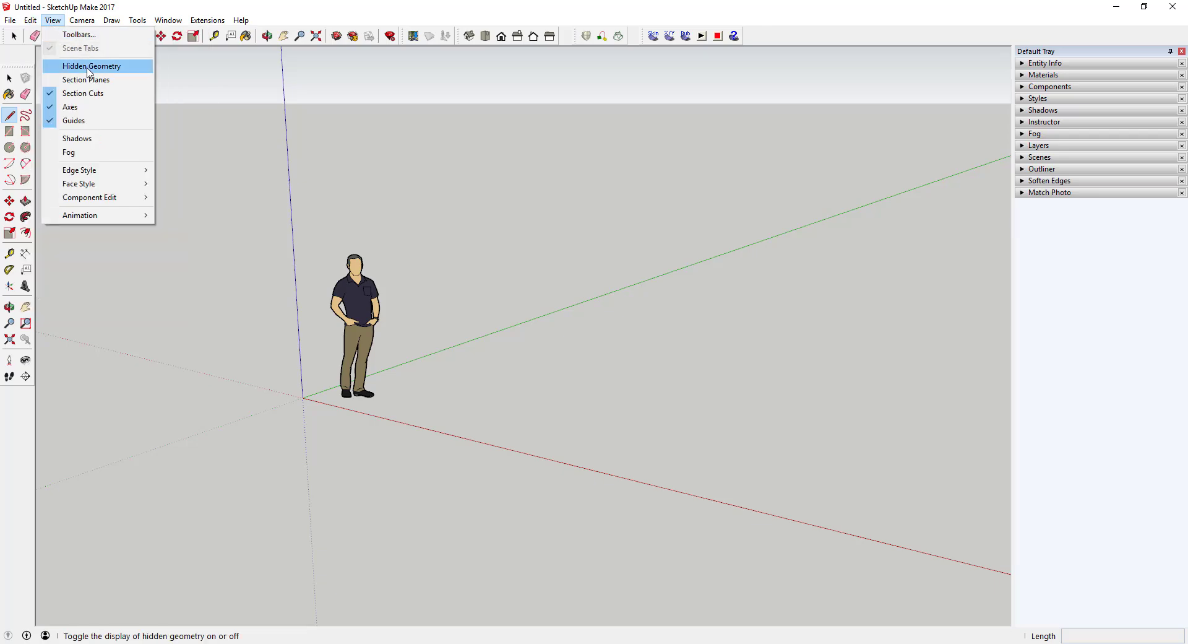
mouse_move(108, 24)
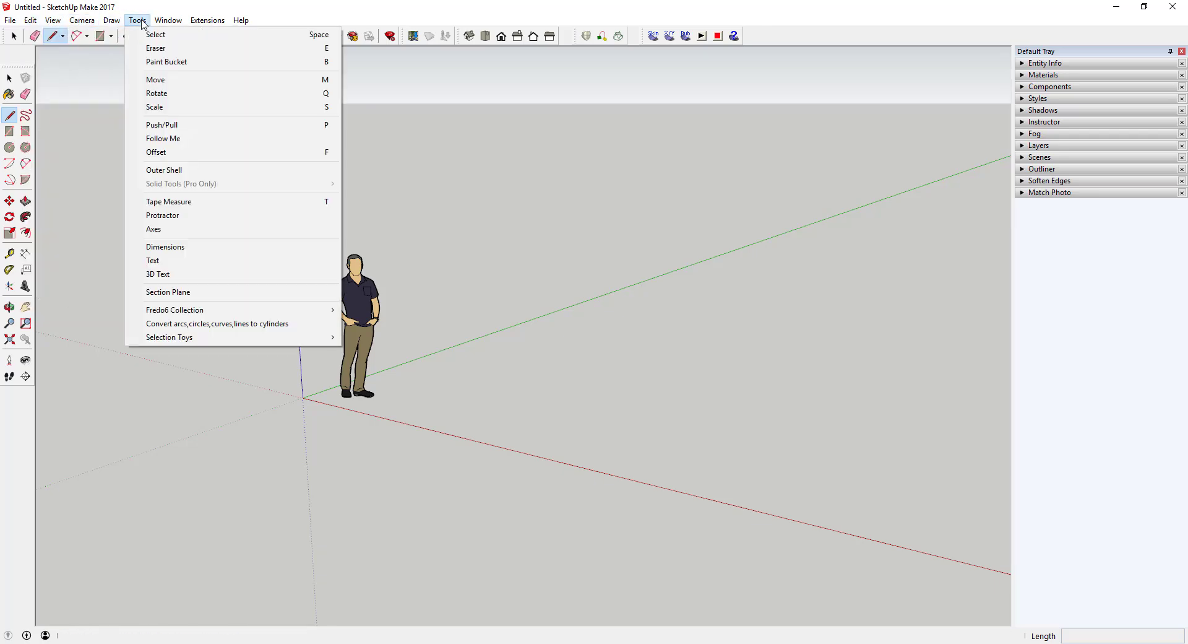
mouse_move(11, 29)
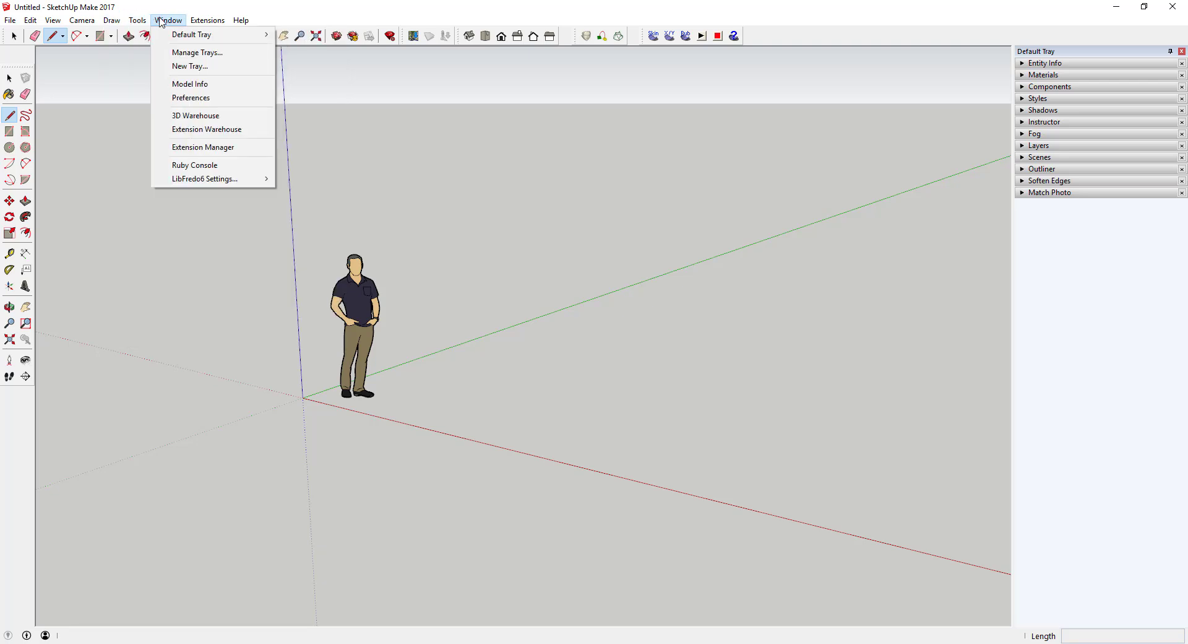
mouse_move(201, 24)
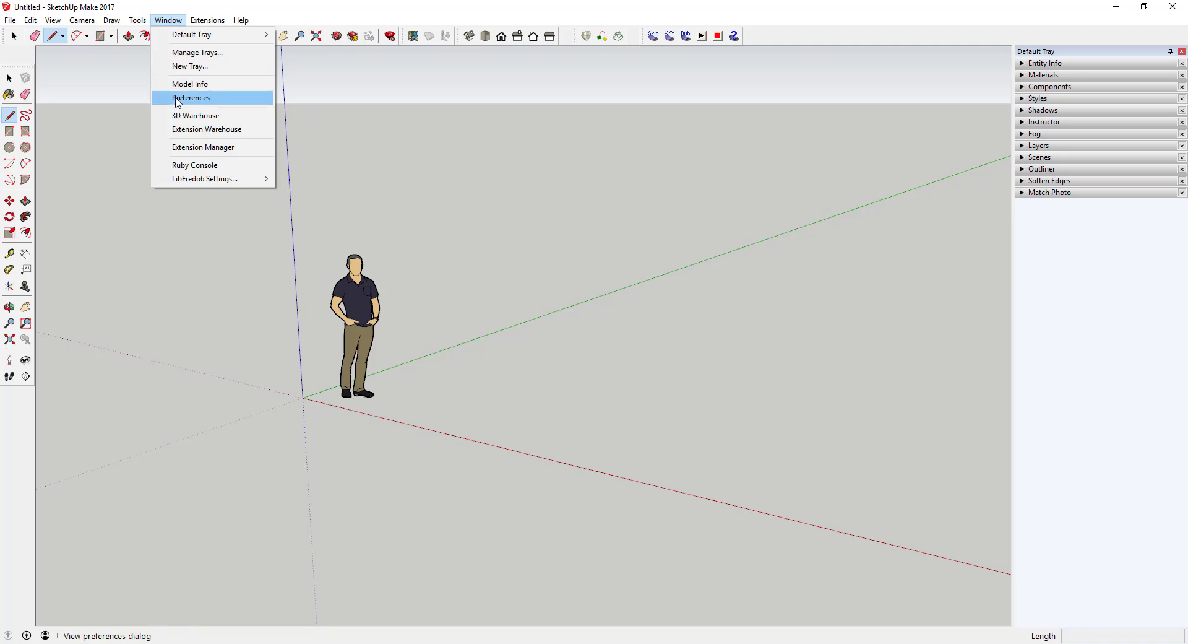
key(Escape)
key(space)
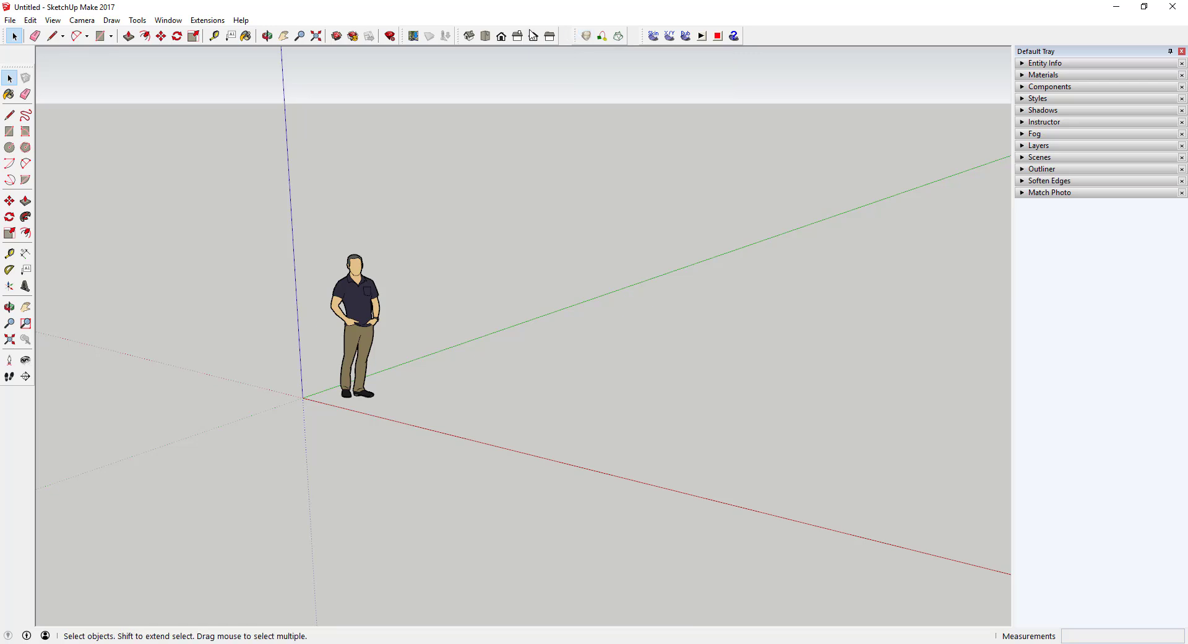
Step: Hide the Large Tool Set and display it again
right_click(780, 41)
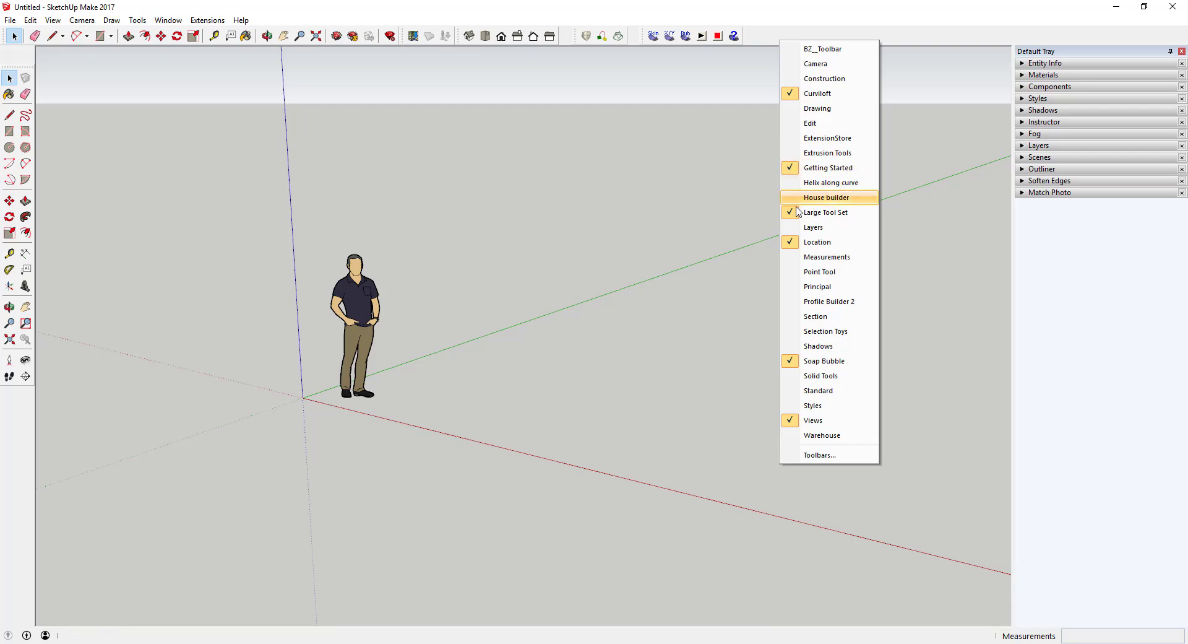
right_click(770, 31)
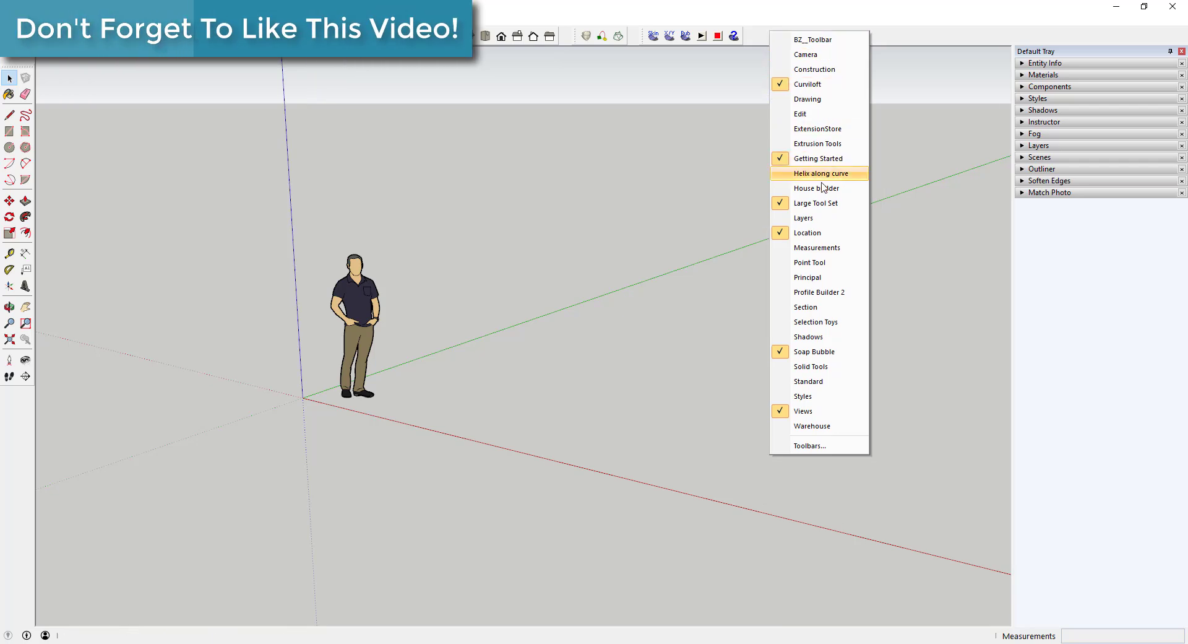
click(816, 203)
right_click(775, 39)
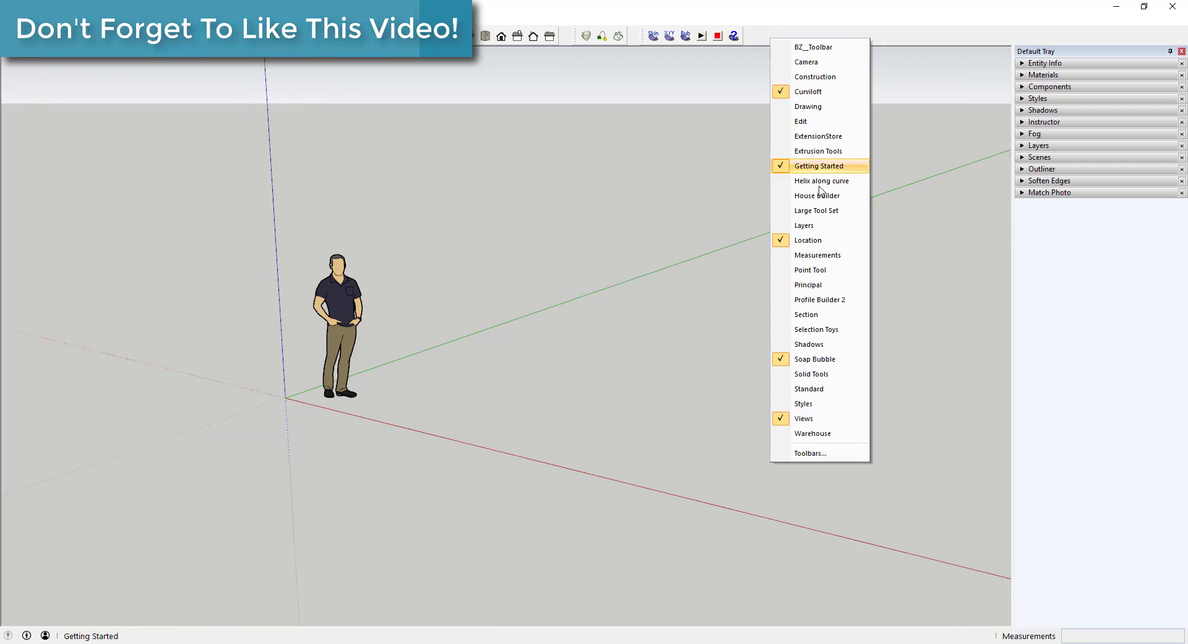
click(817, 210)
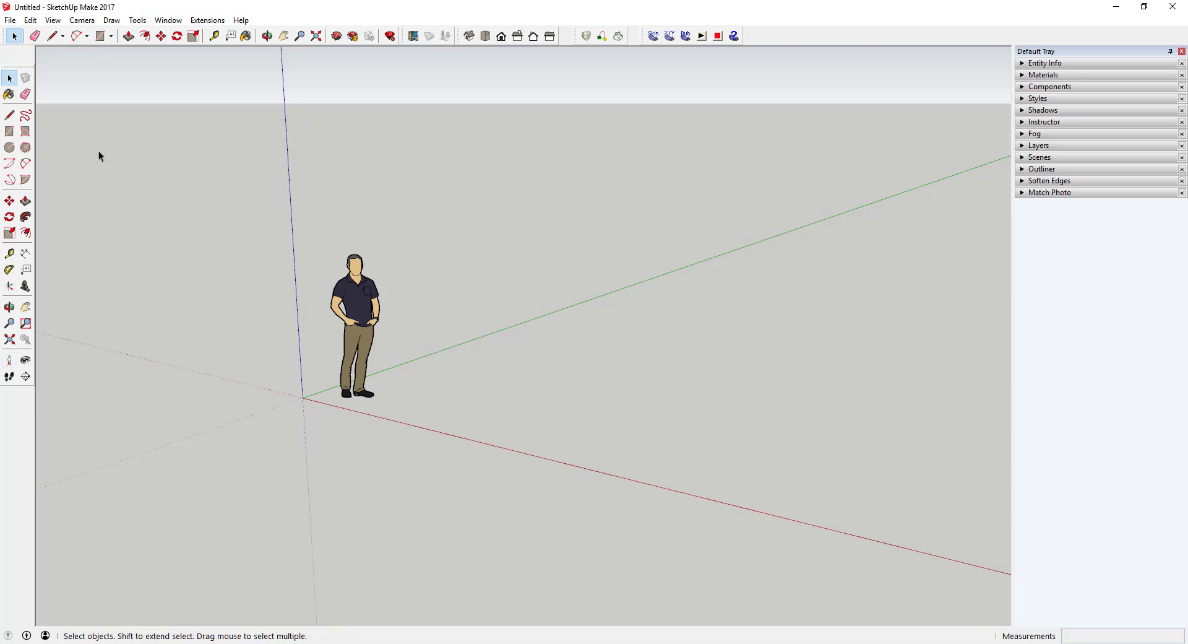
Step: Open the toolbar settings and examine the full list of available and enabled toolbars
click(31, 20)
mouse_move(53, 21)
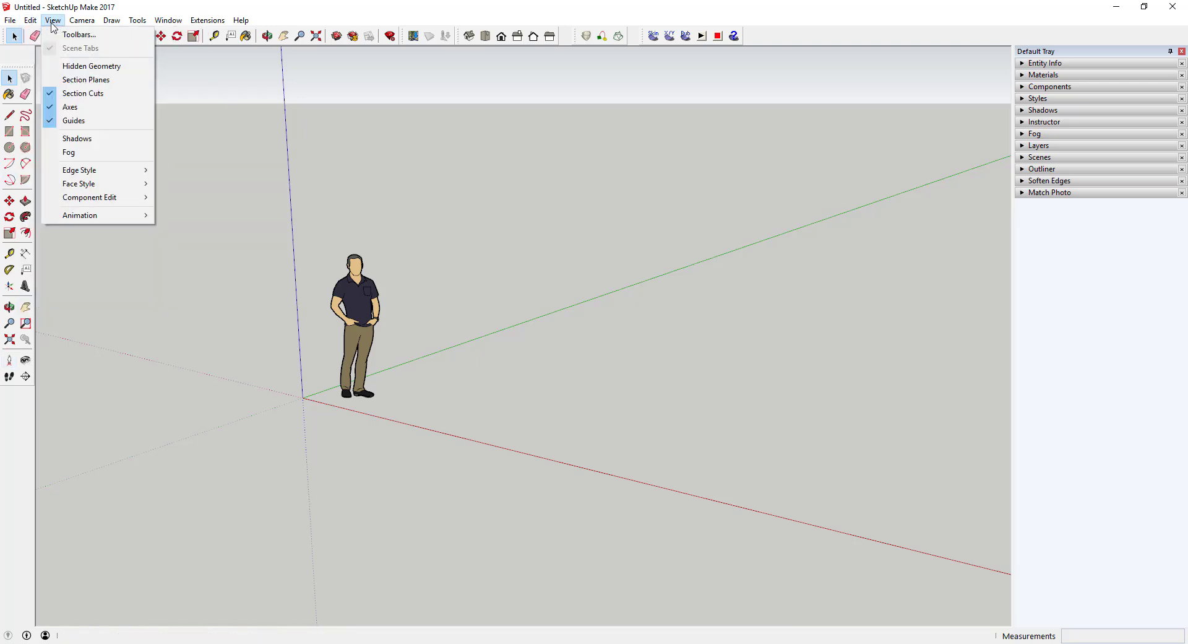
click(74, 34)
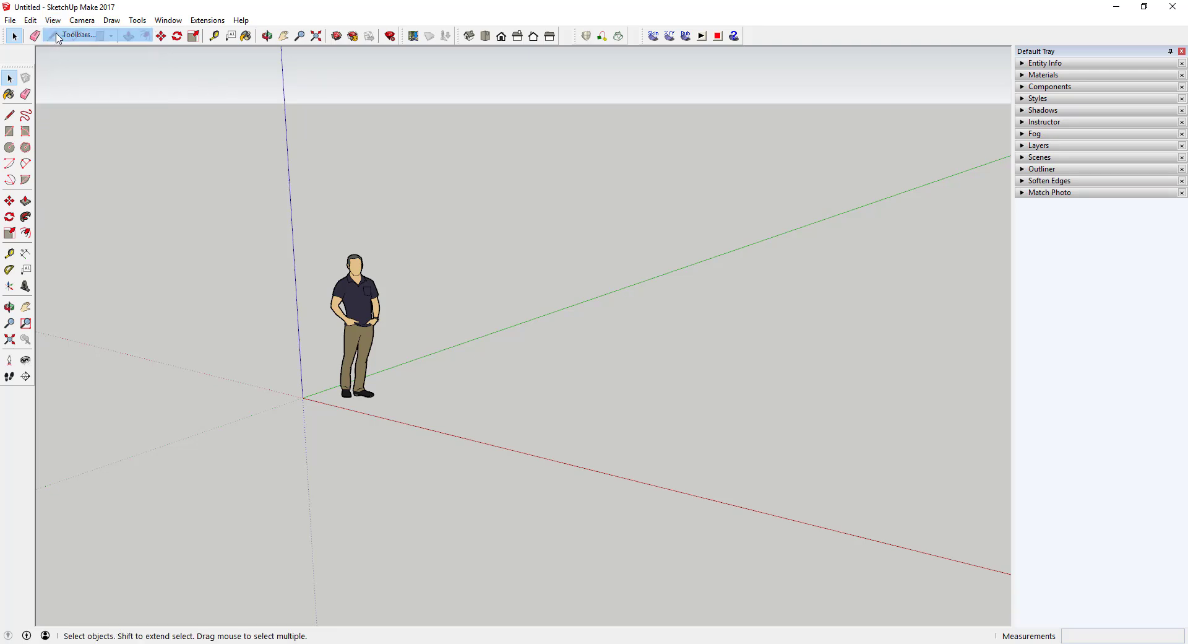
scroll(529, 320, down, 2)
scroll(529, 320, down, 2)
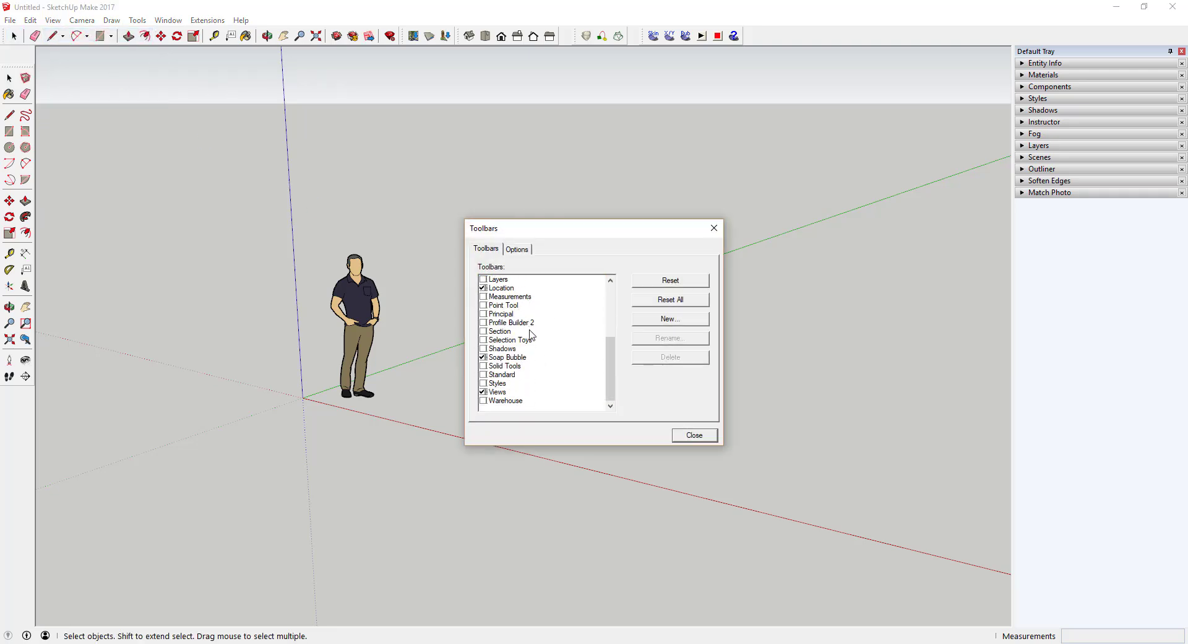
scroll(526, 334, up, 5)
click(519, 280)
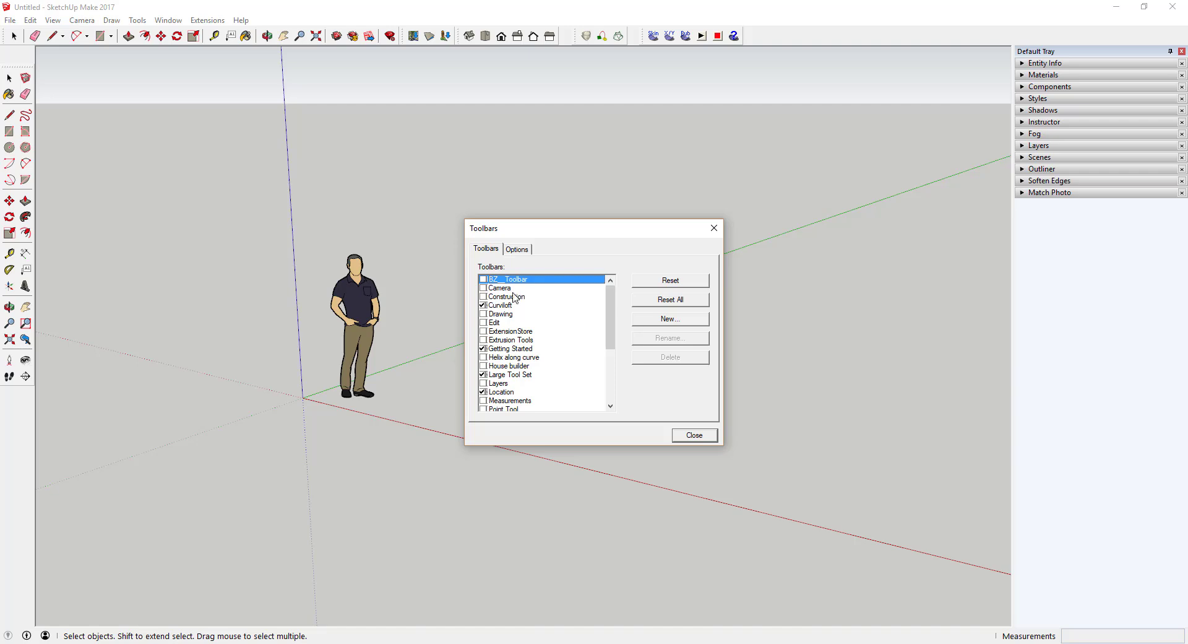
scroll(516, 297, down, 4)
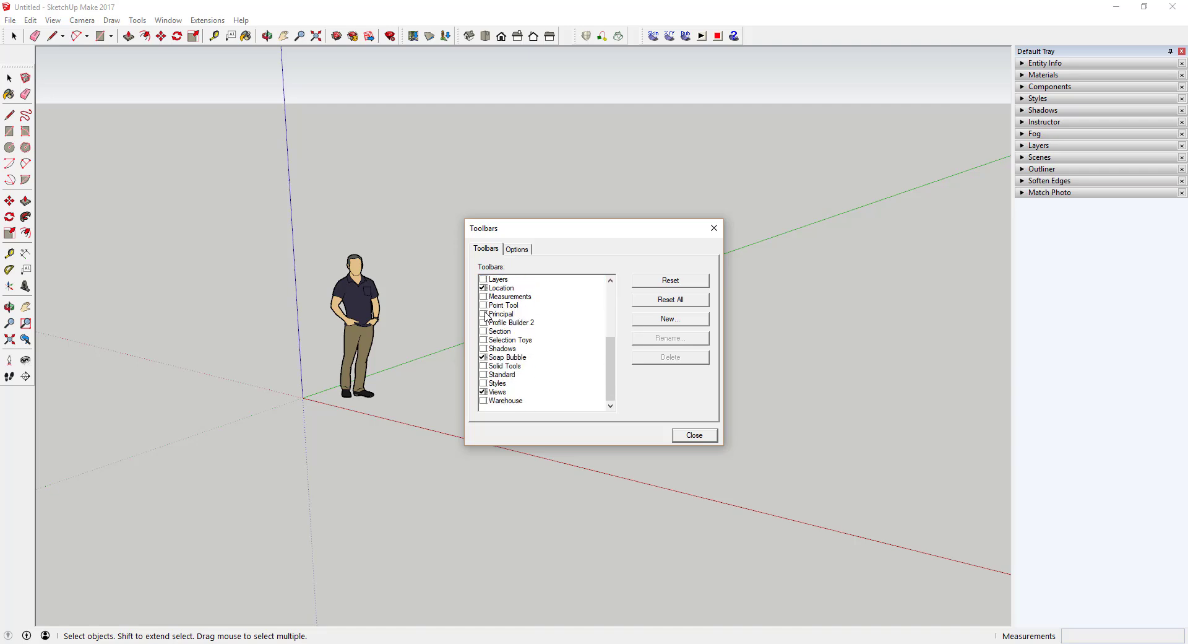
Step: Turn on the Large Icons option for the toolbars, switch it back off and close the settings
click(518, 248)
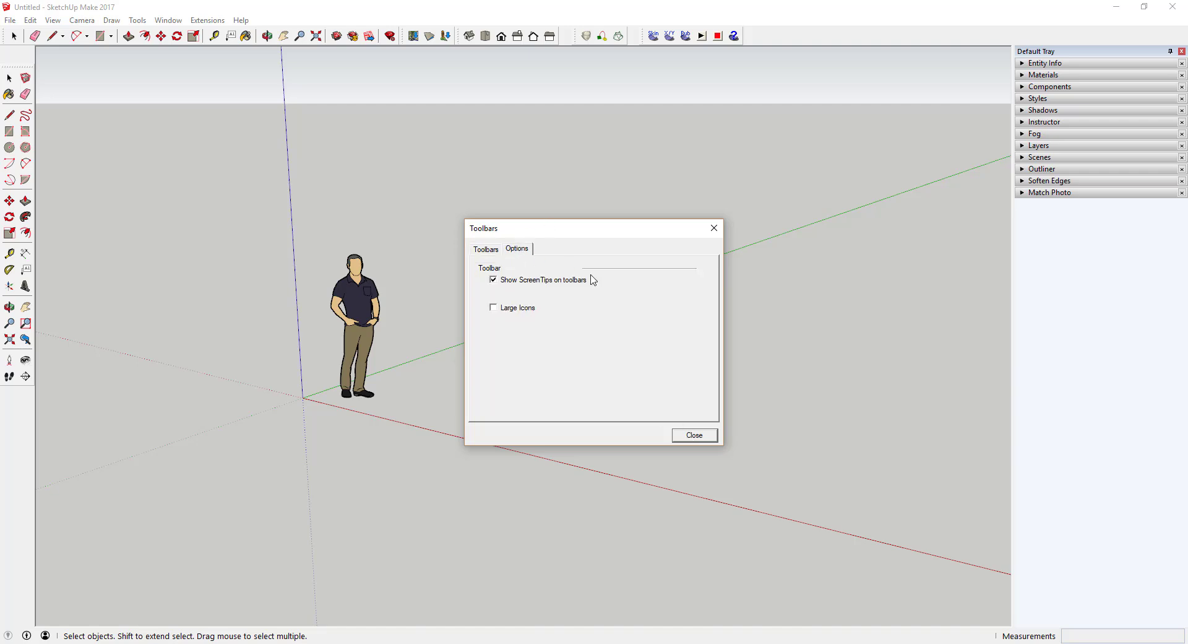
click(507, 313)
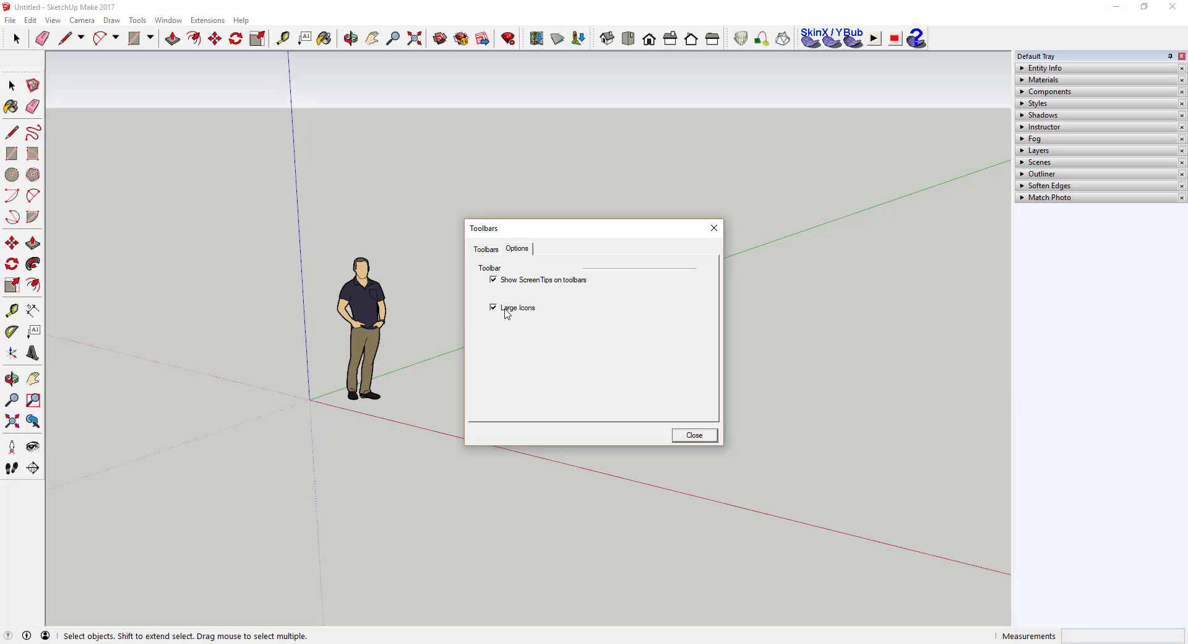
click(506, 312)
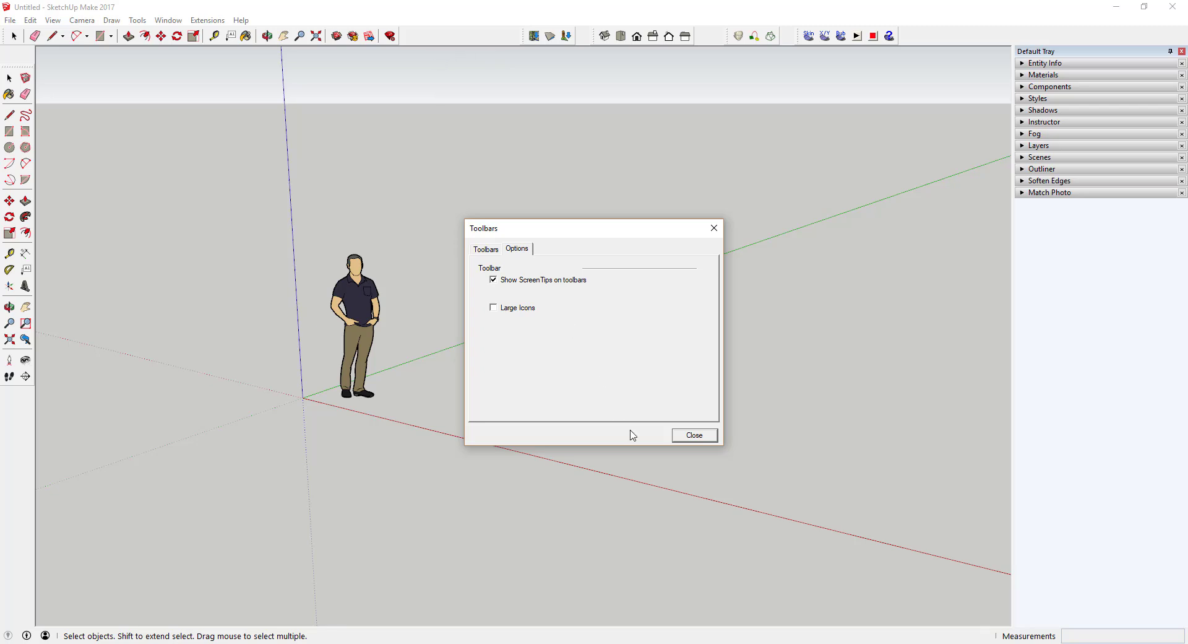
click(680, 435)
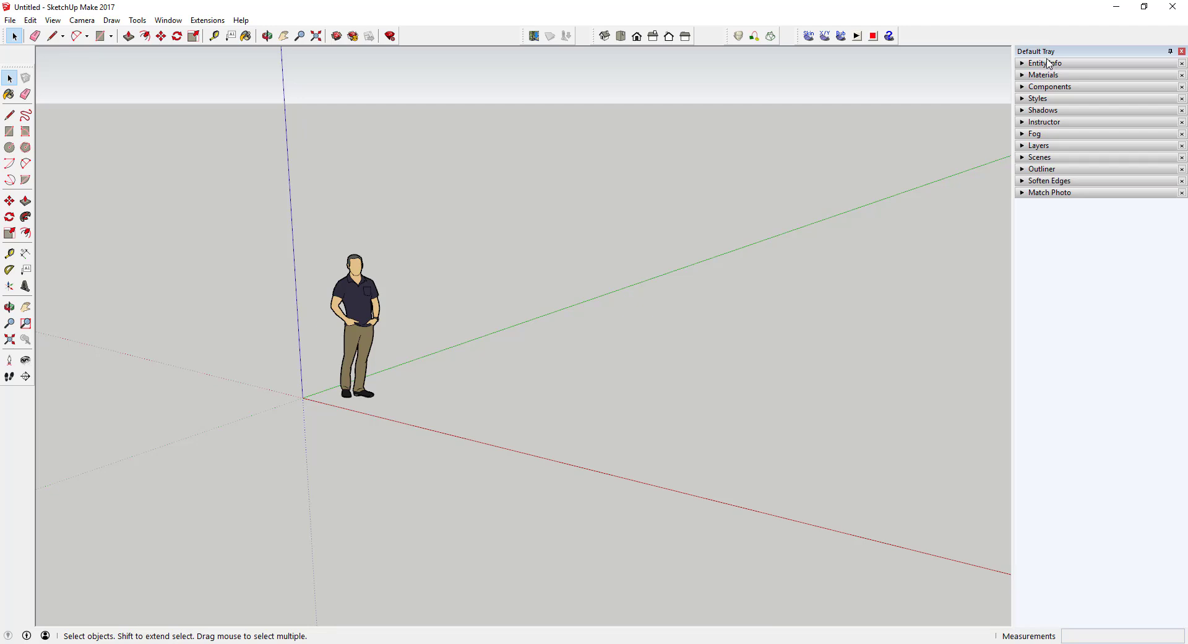
click(162, 22)
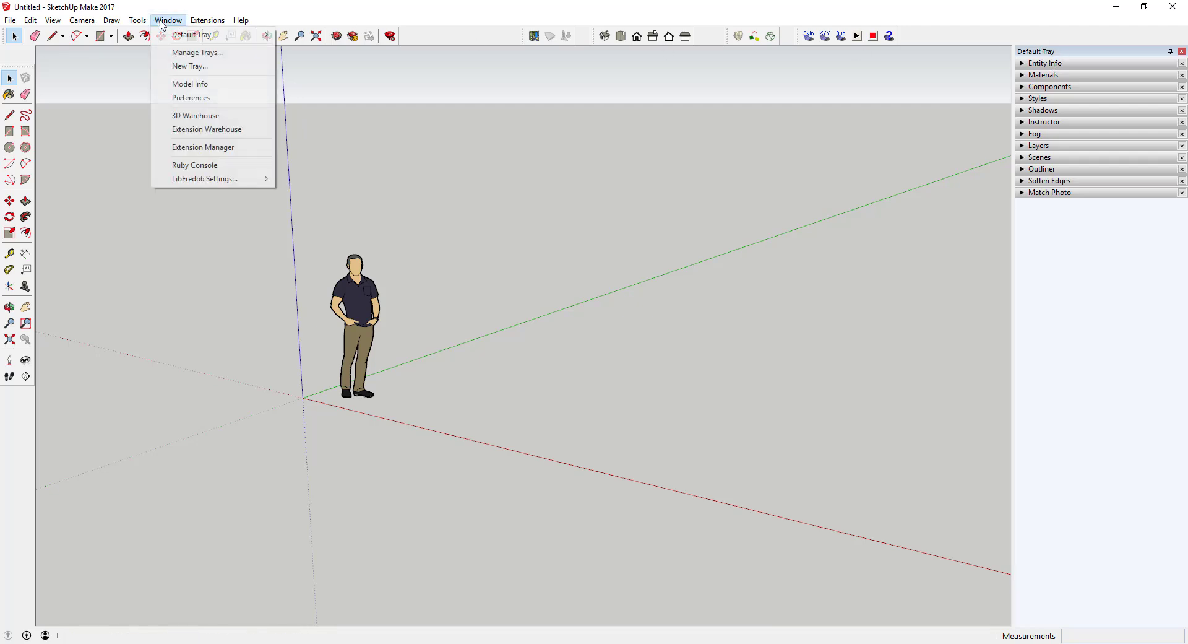
mouse_move(167, 37)
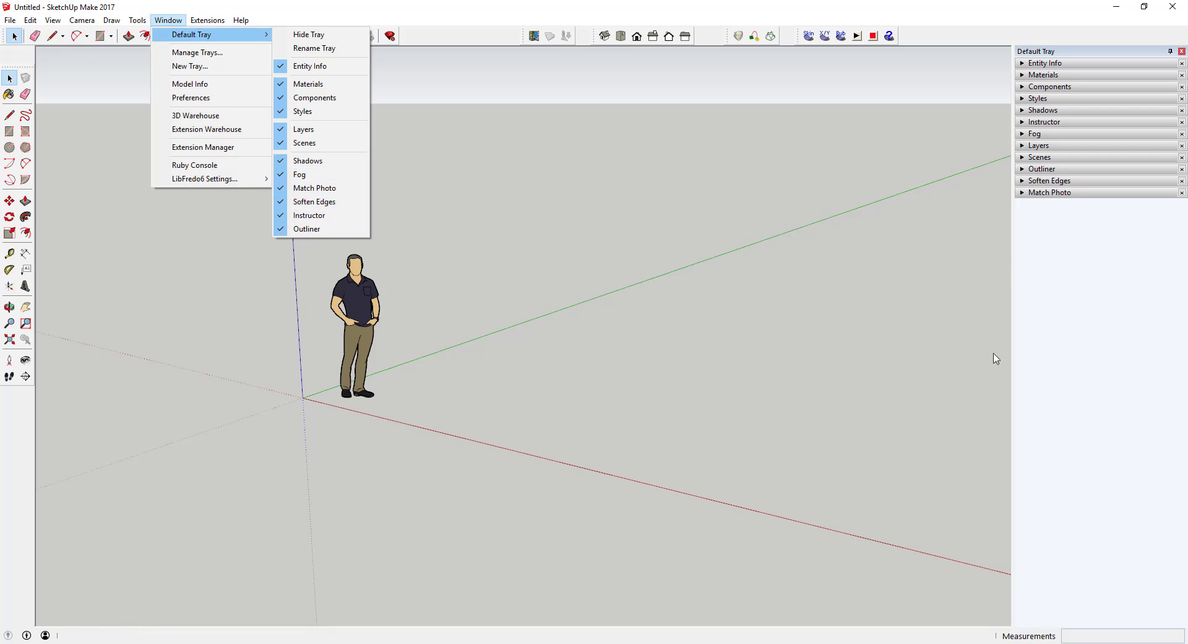
click(1077, 287)
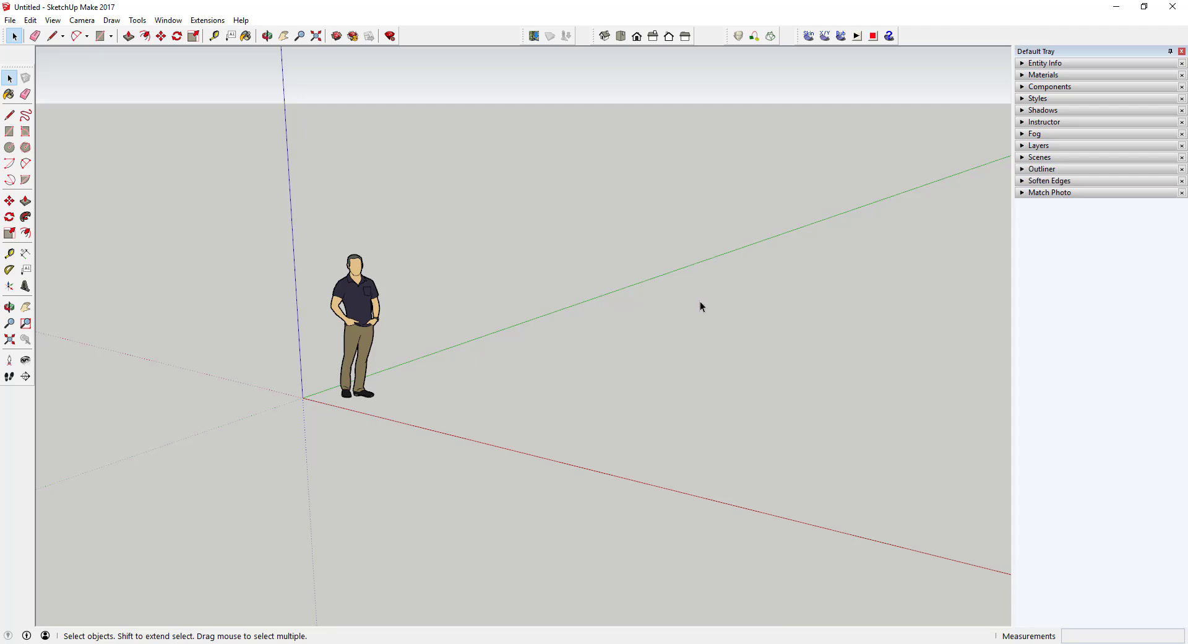
Step: Expand Entity Info and select the standing figure to view its component properties, ending with nothing selected
click(1023, 64)
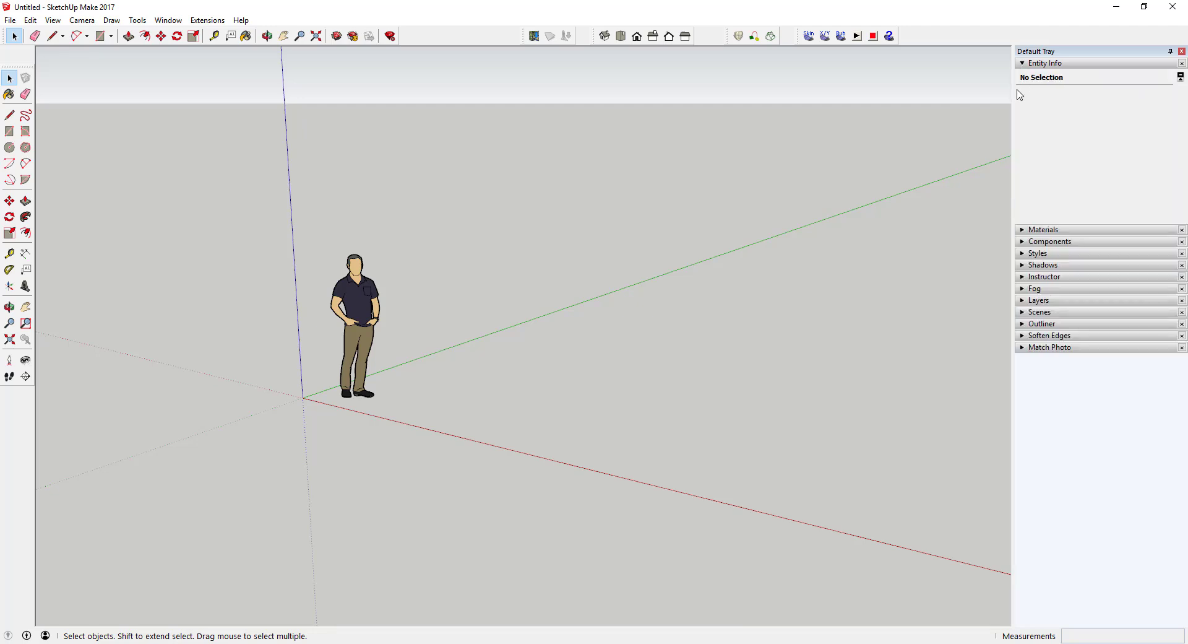
drag(198, 194, 596, 418)
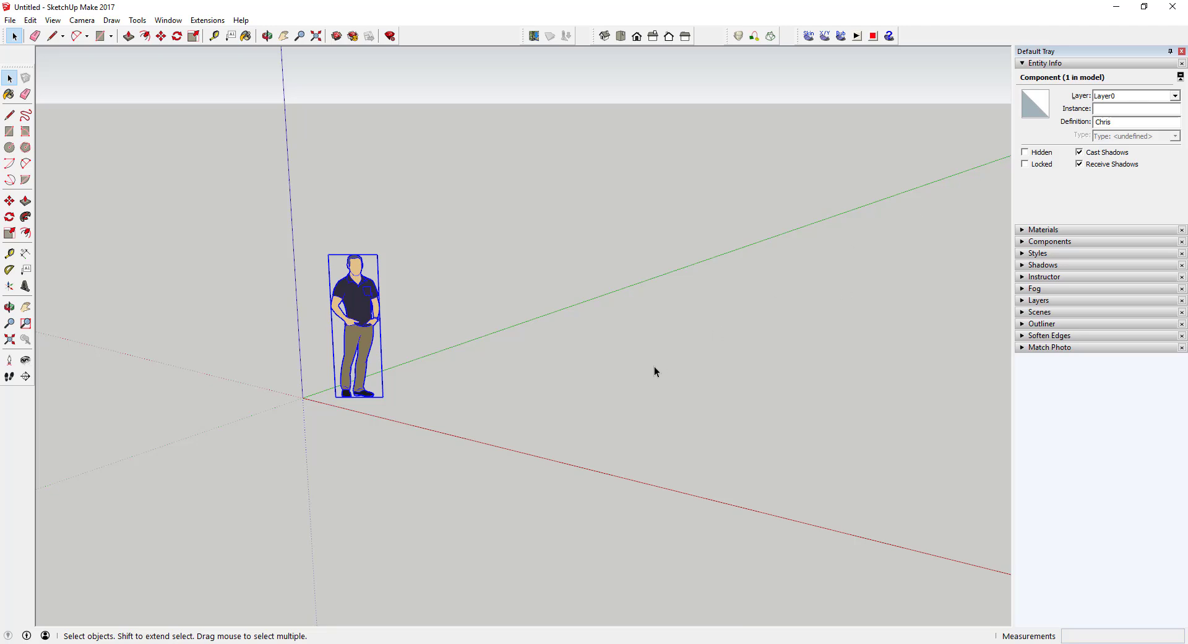
click(625, 403)
Step: Draw an edge about 12' 4" long on the ground in the green direction and select it to view its properties
key(l)
click(601, 440)
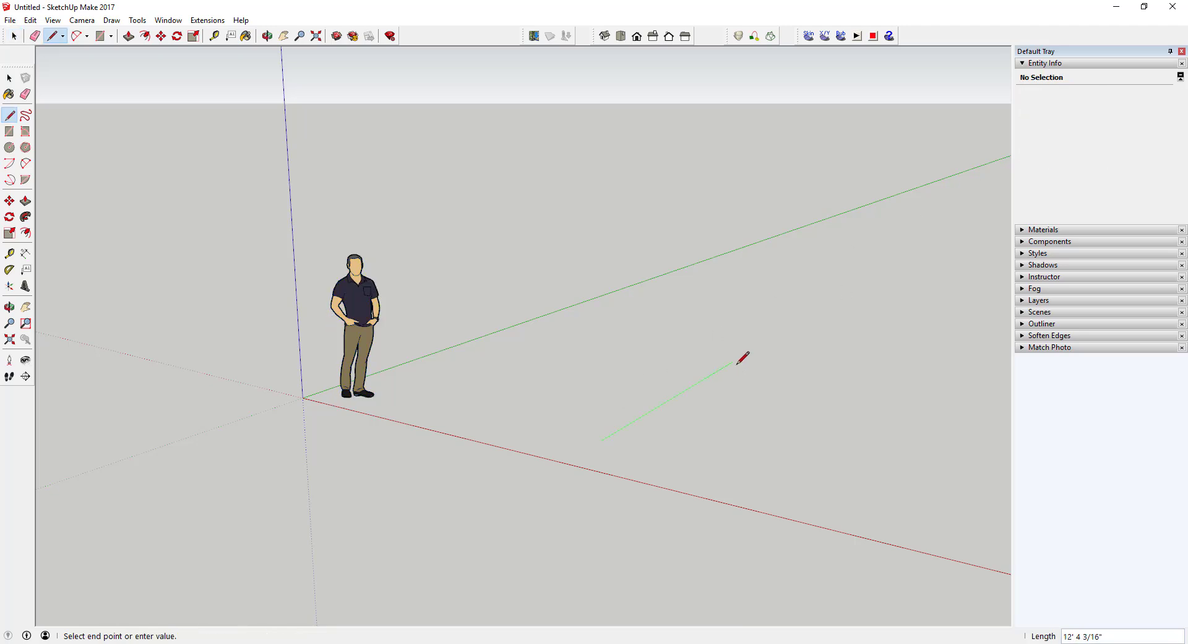
click(734, 362)
key(space)
click(680, 398)
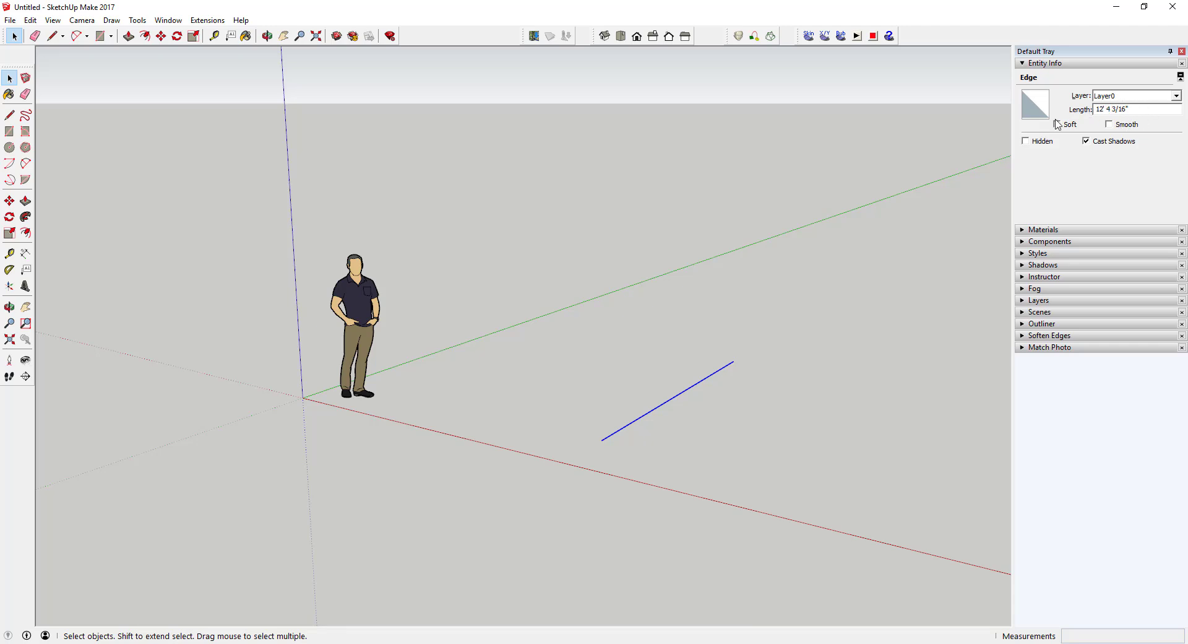
Step: Delete the edge drawn on the ground
drag(731, 409, 598, 383)
key(Delete)
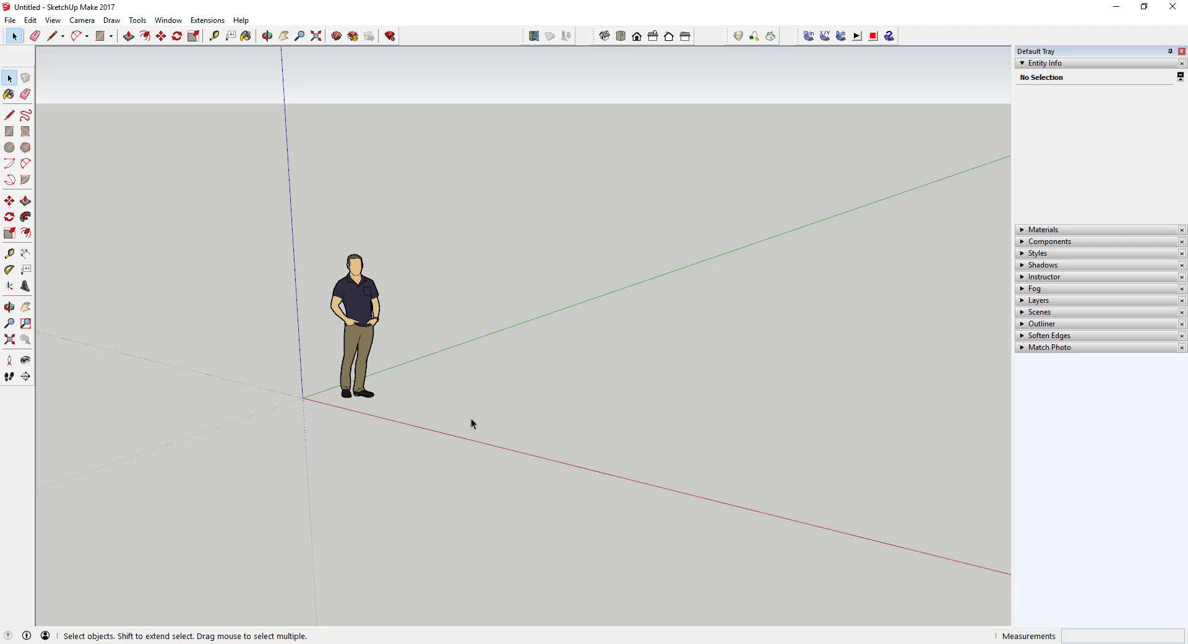
key(l)
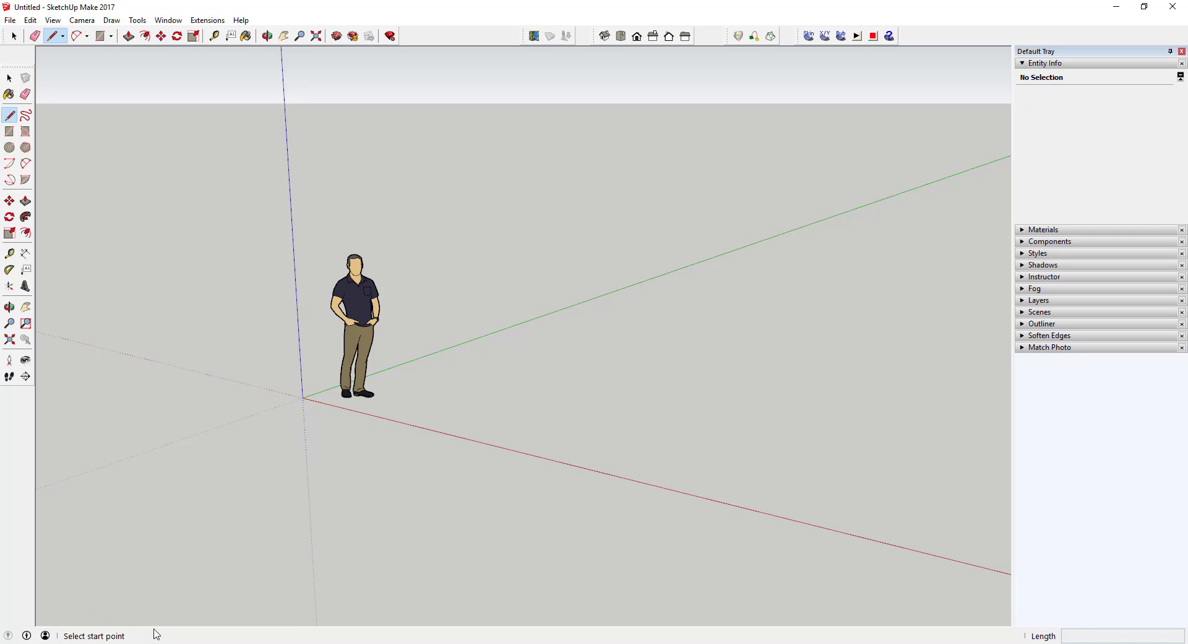
click(486, 412)
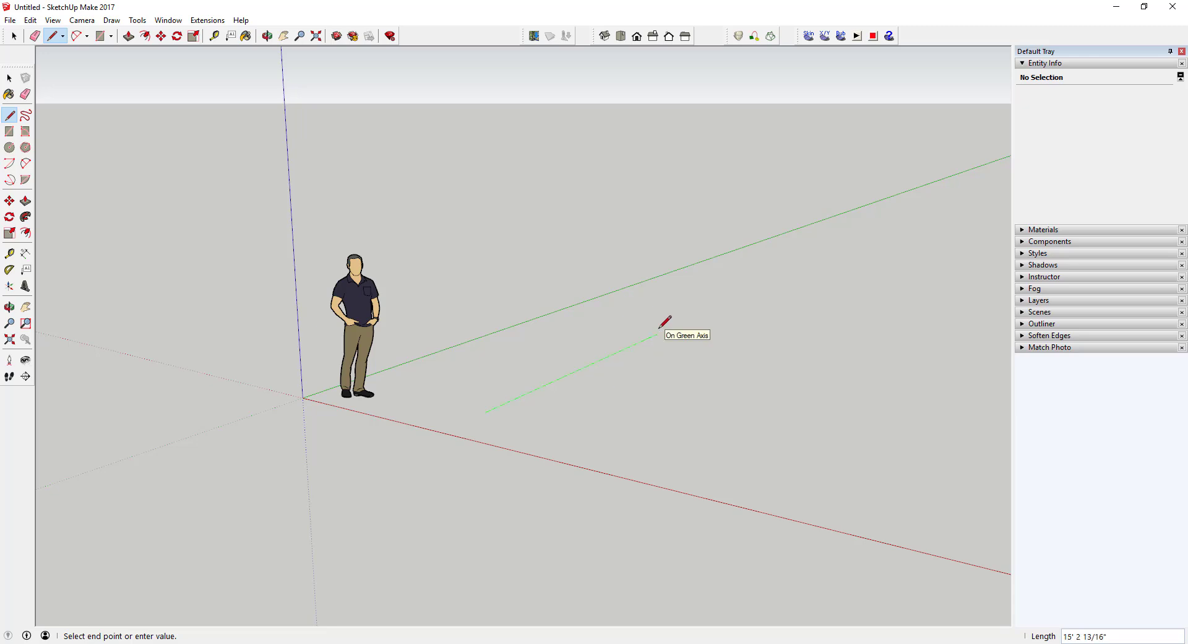
key(space)
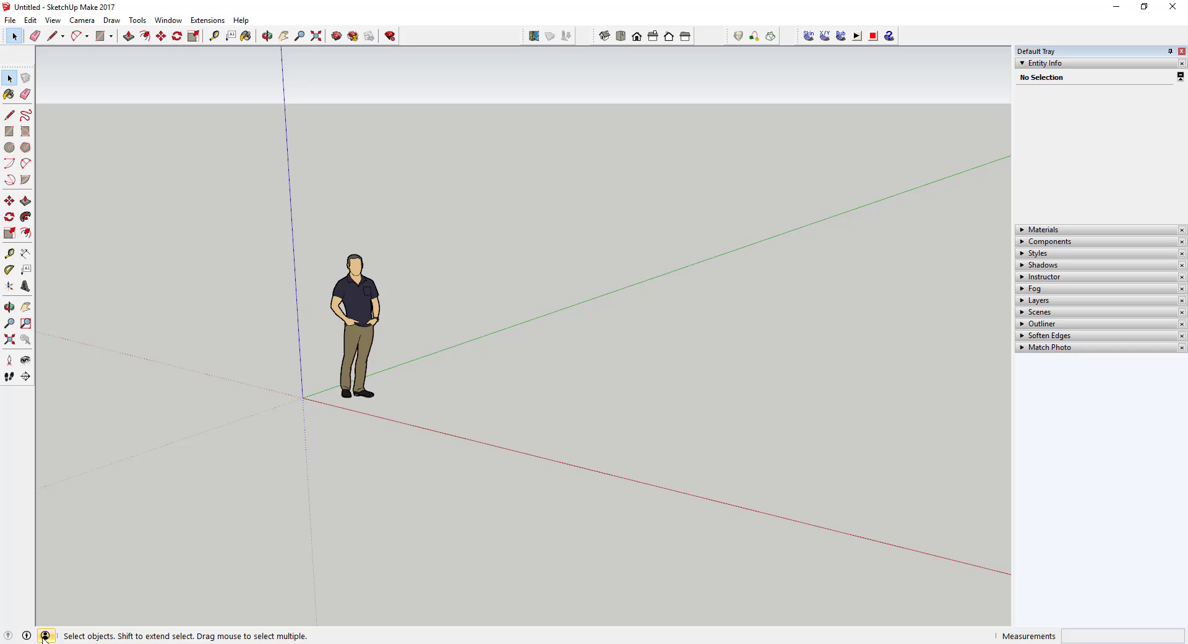
Step: Delete the standing figure near the origin and undo the deletion
mouse_move(36, 637)
middle_drag(456, 458, 316, 307)
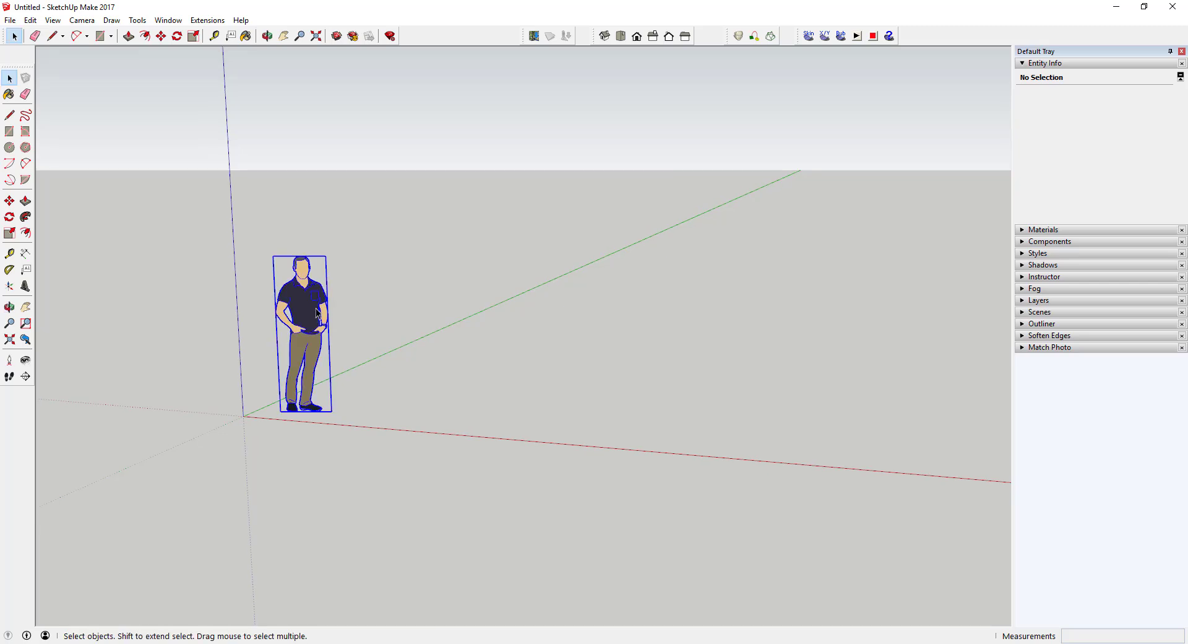
click(316, 307)
key(Delete)
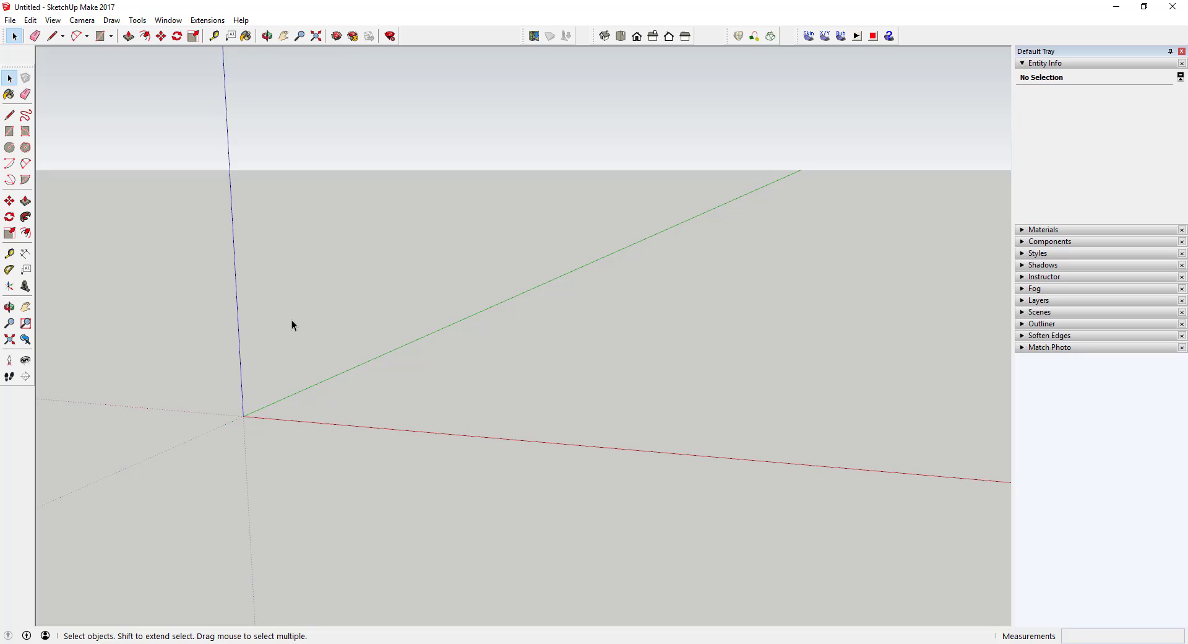
key(ctrl+z)
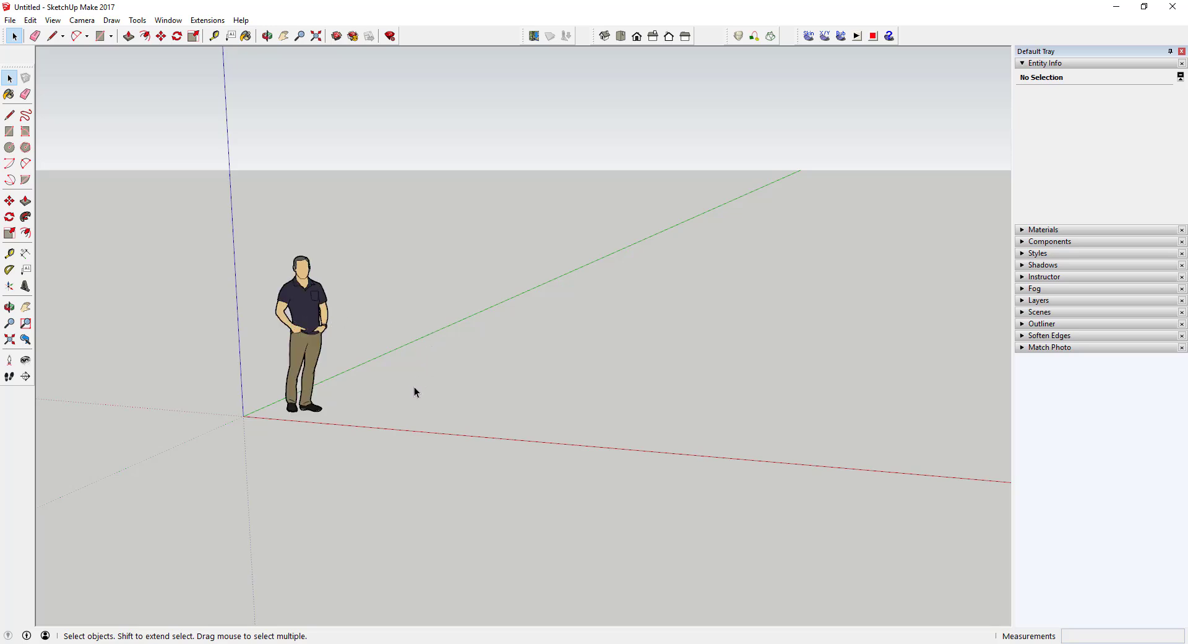
Step: Draw a rectangle about 15' by 22' 7" on the ground beside the standing figure
key(r)
key(space)
click(307, 318)
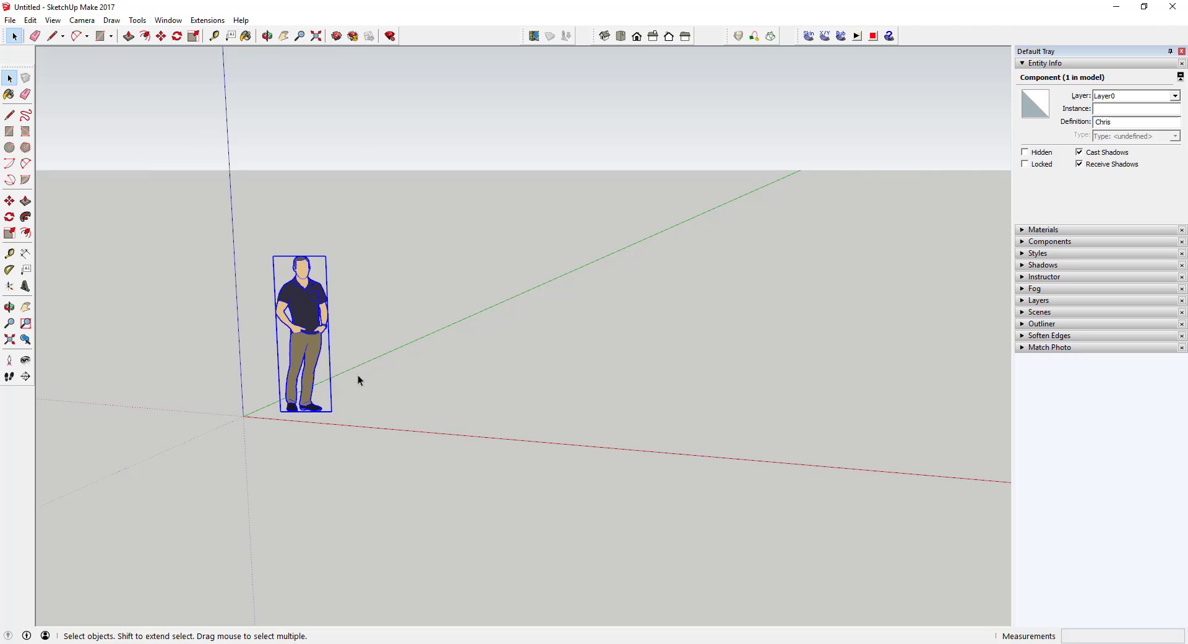
key(r)
click(389, 409)
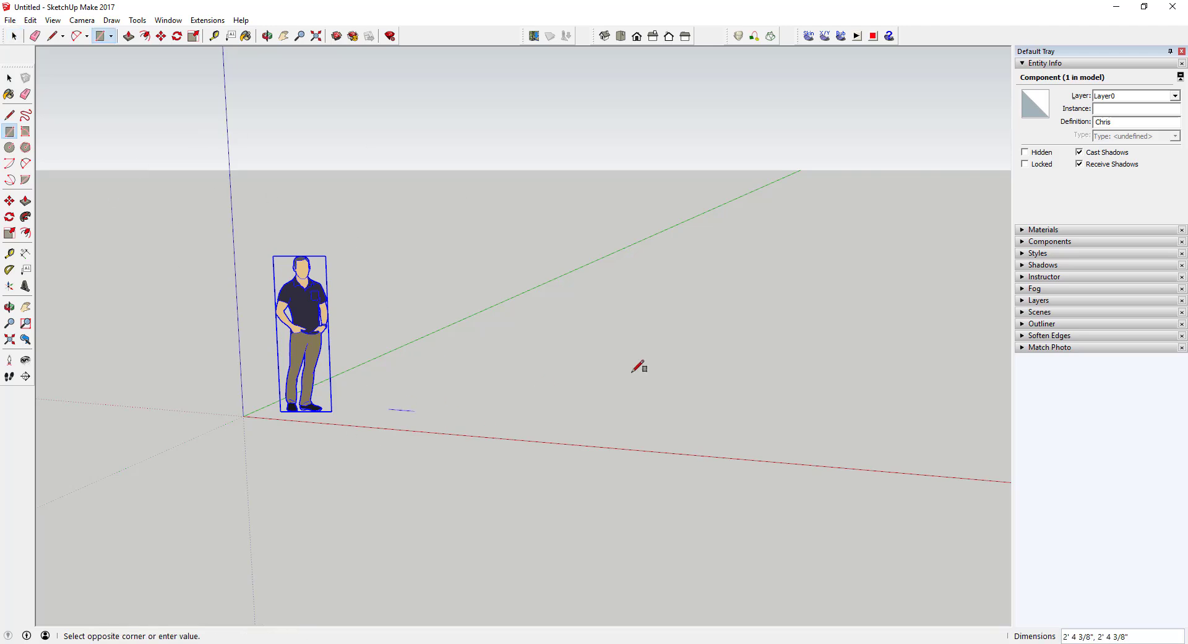
click(805, 329)
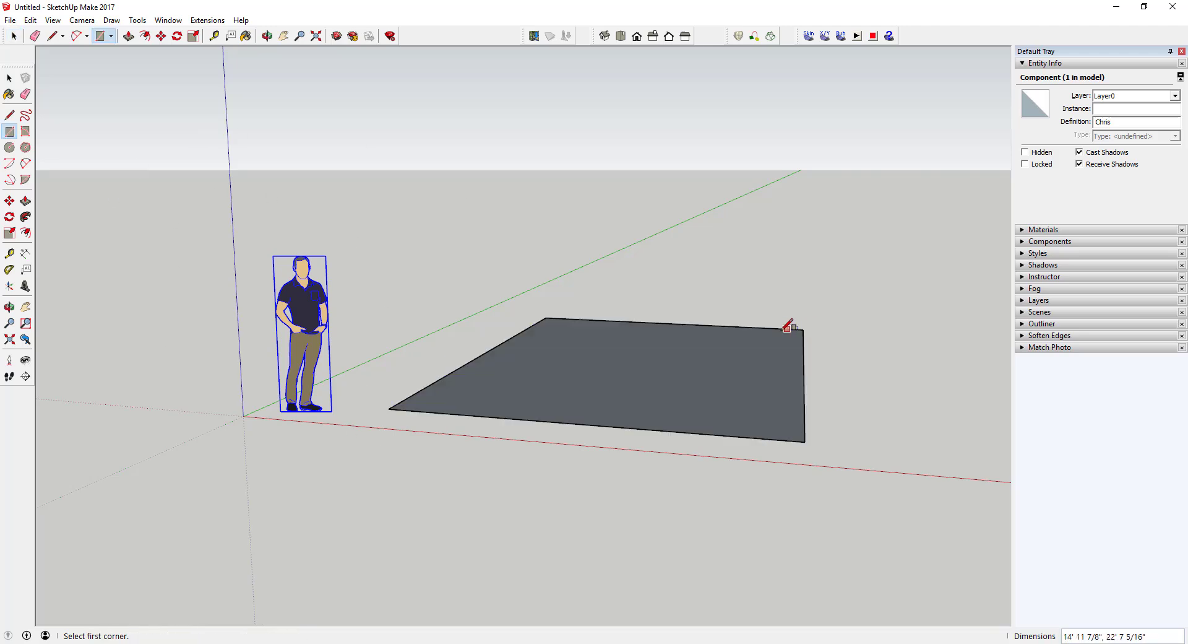
key(space)
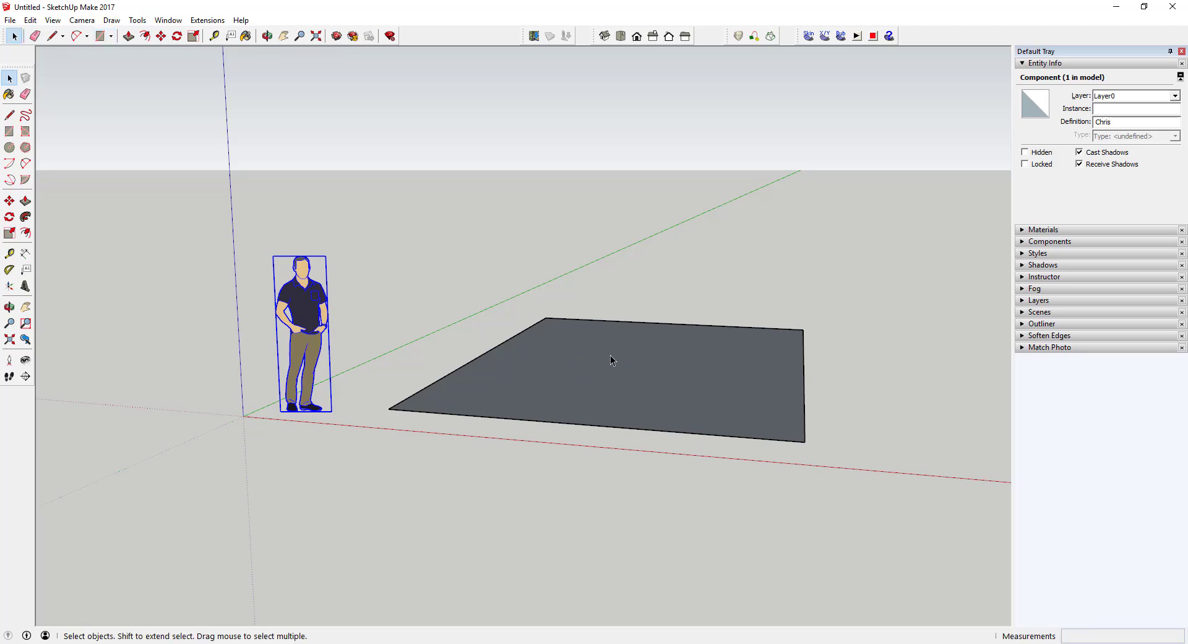
Step: Push/Pull the ground rectangle upward about 16' 7" into a box and undo the extrusion
key(p)
click(613, 410)
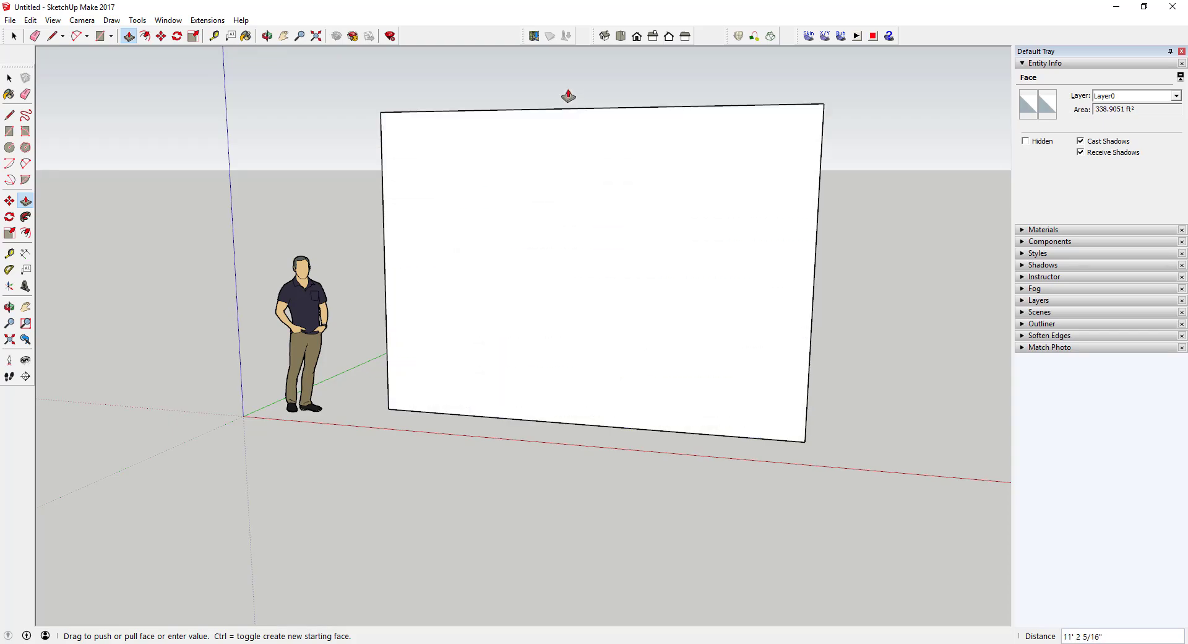
click(565, 79)
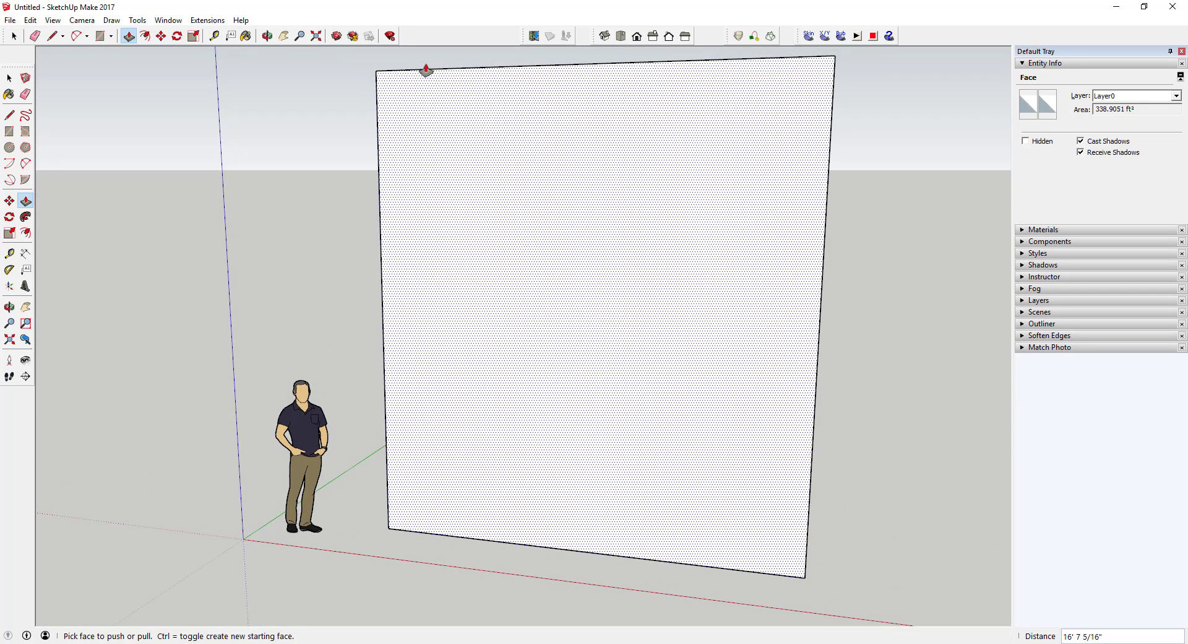
scroll(528, 395, down, 5)
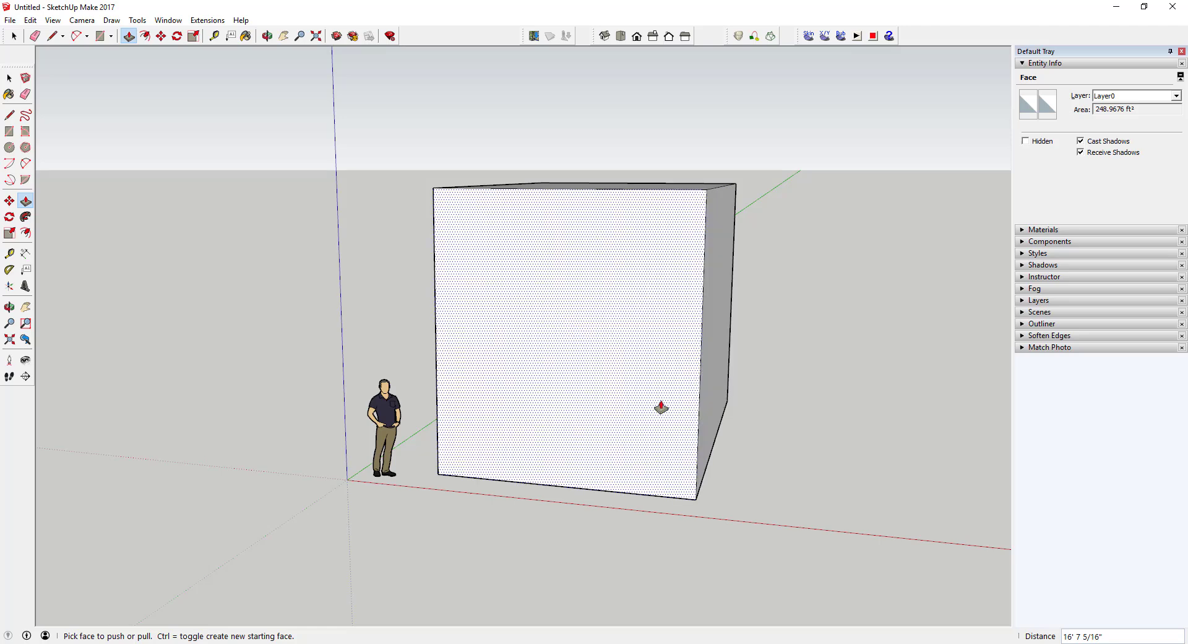
key(ctrl+z)
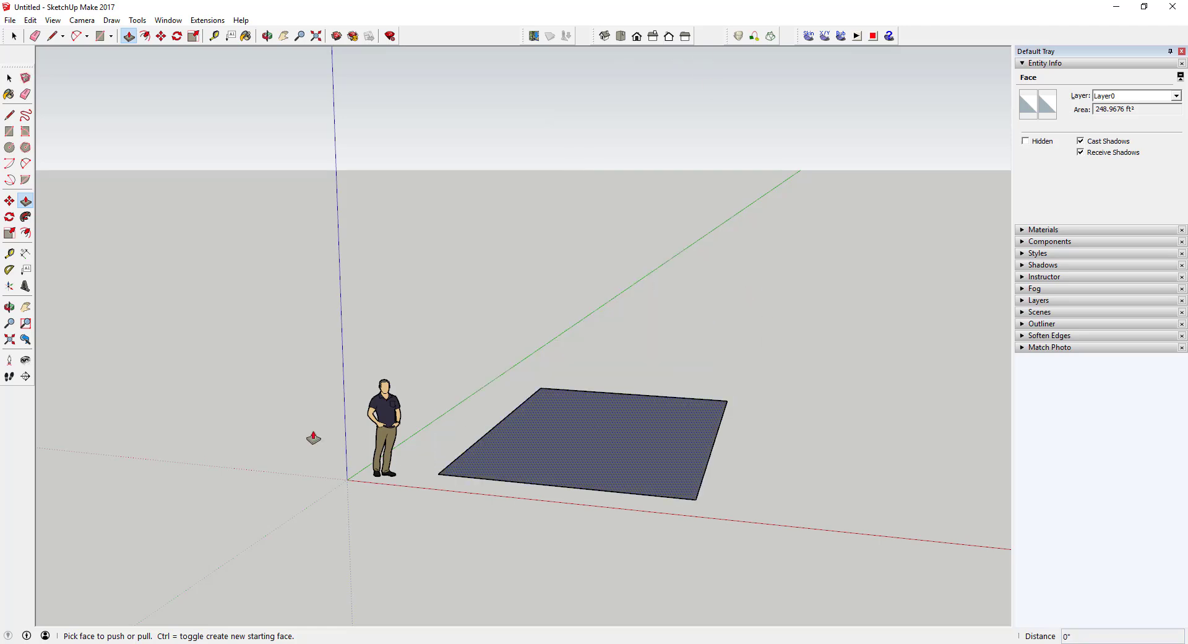
Step: Delete the standing figure and the whole ground rectangle, leaving the model empty
key(space)
click(395, 419)
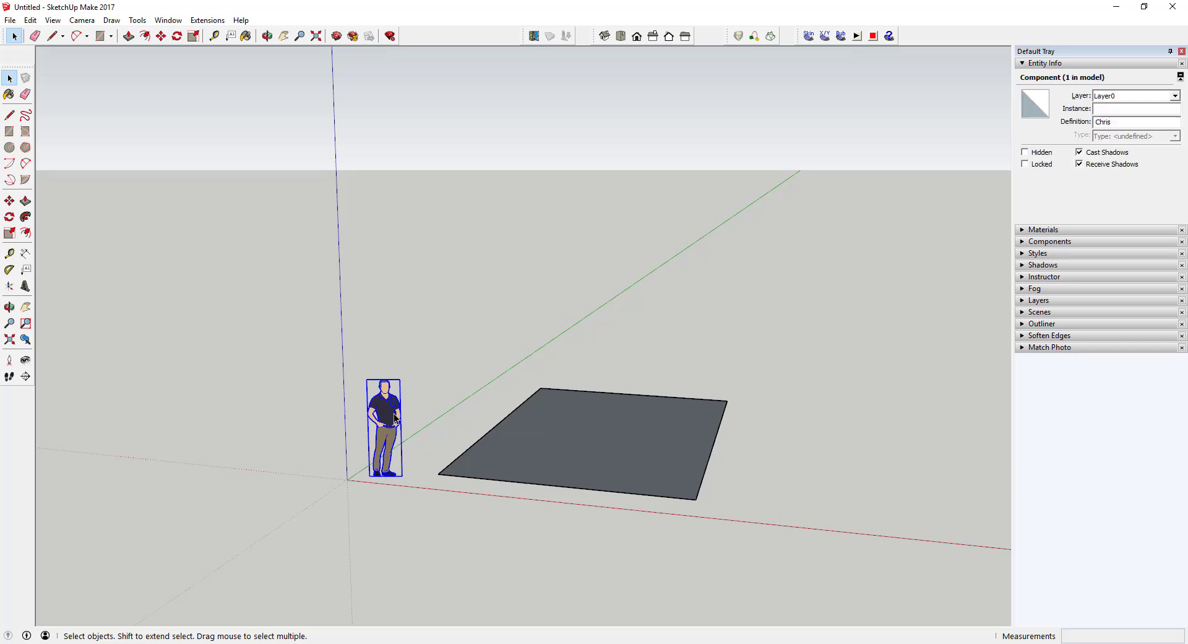
key(Delete)
drag(390, 344, 819, 608)
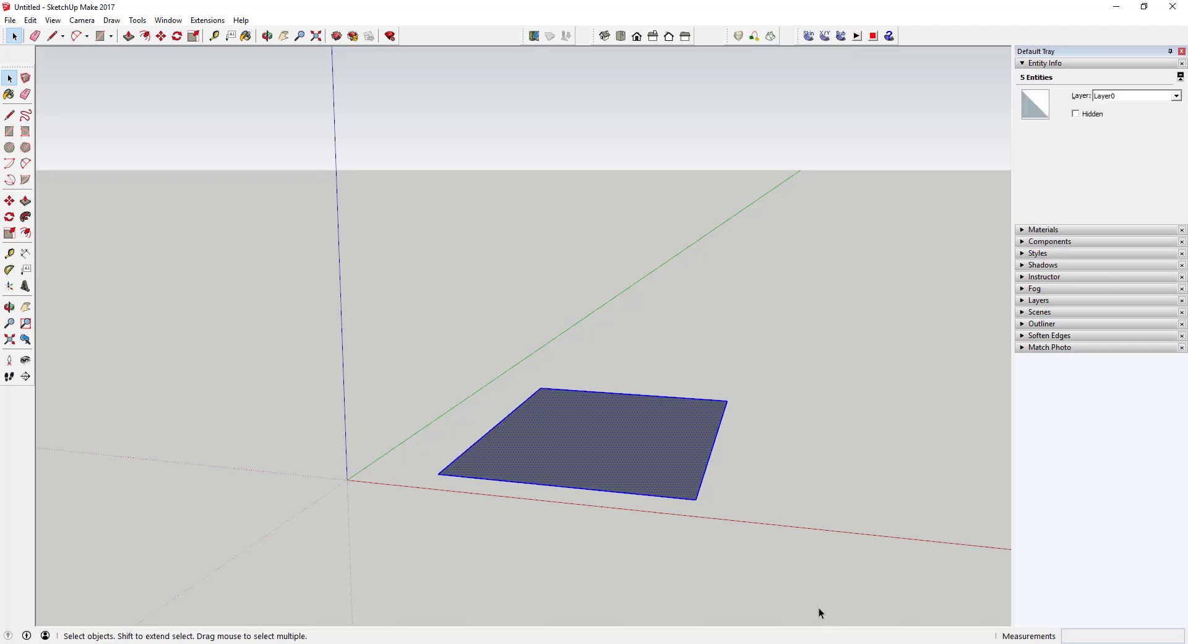
key(Delete)
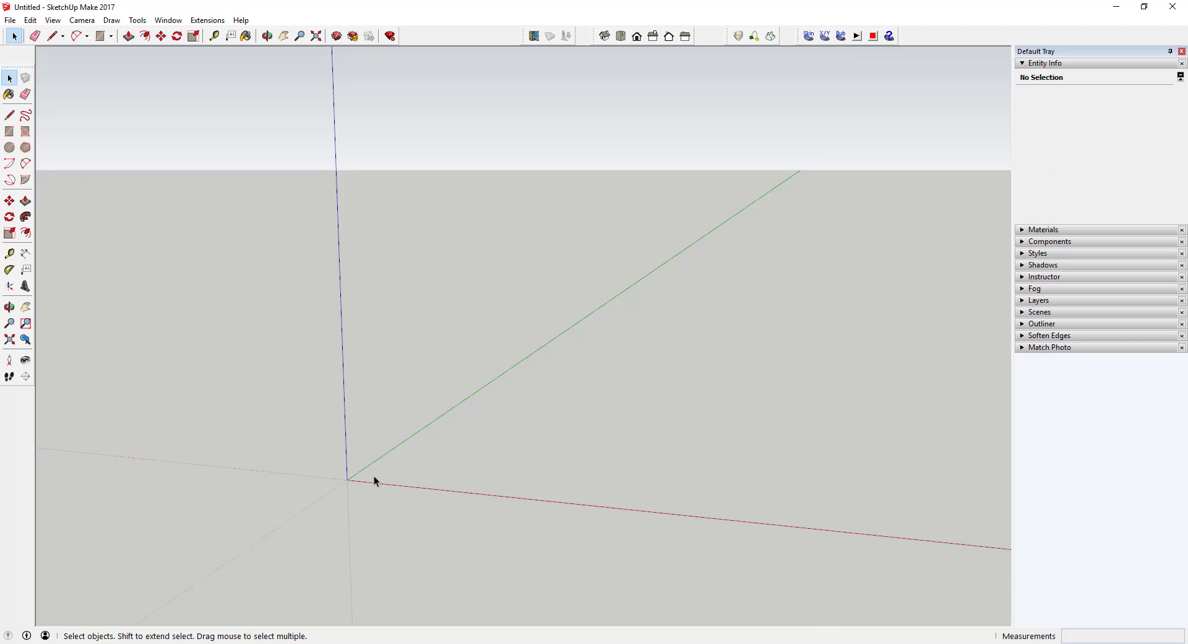
Step: Draw a closed triangle on the ground with edges about 10' 10" in the green direction and 6' 1 1/2" in the red direction
middle_drag(523, 457, 549, 472)
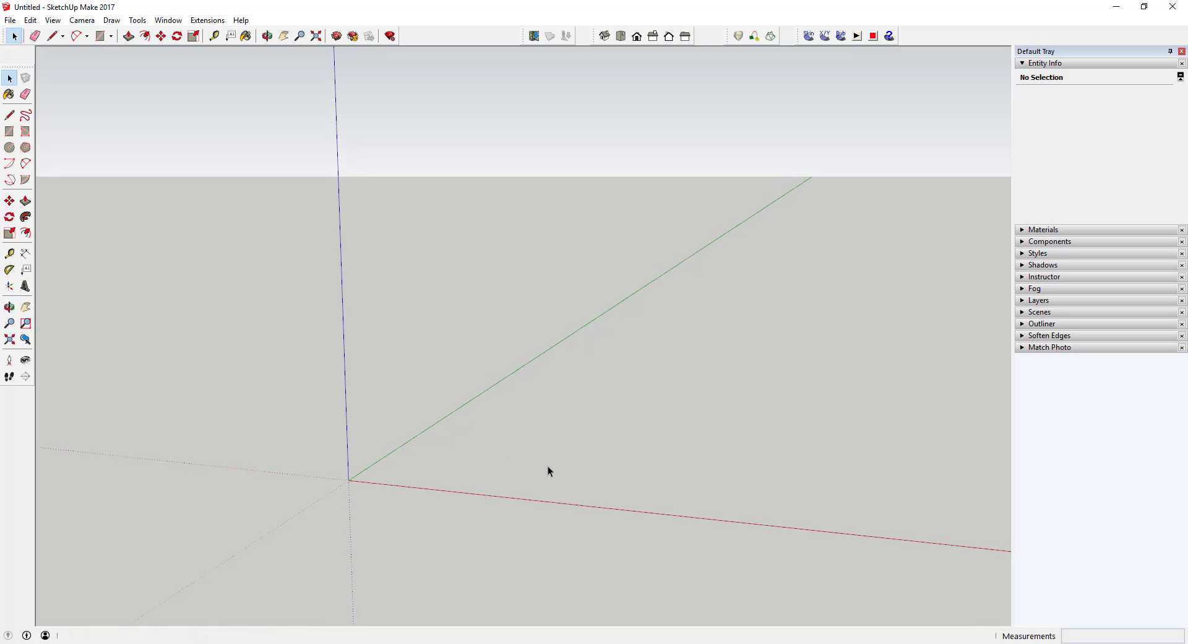
scroll(477, 489, up, 4)
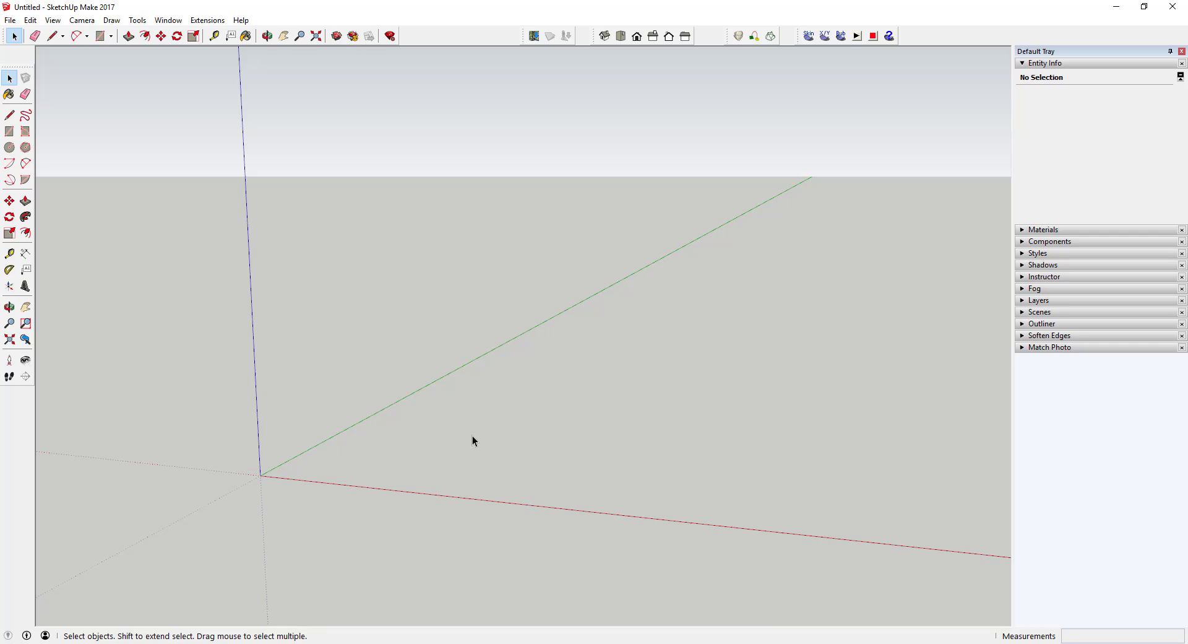
key(l)
click(388, 473)
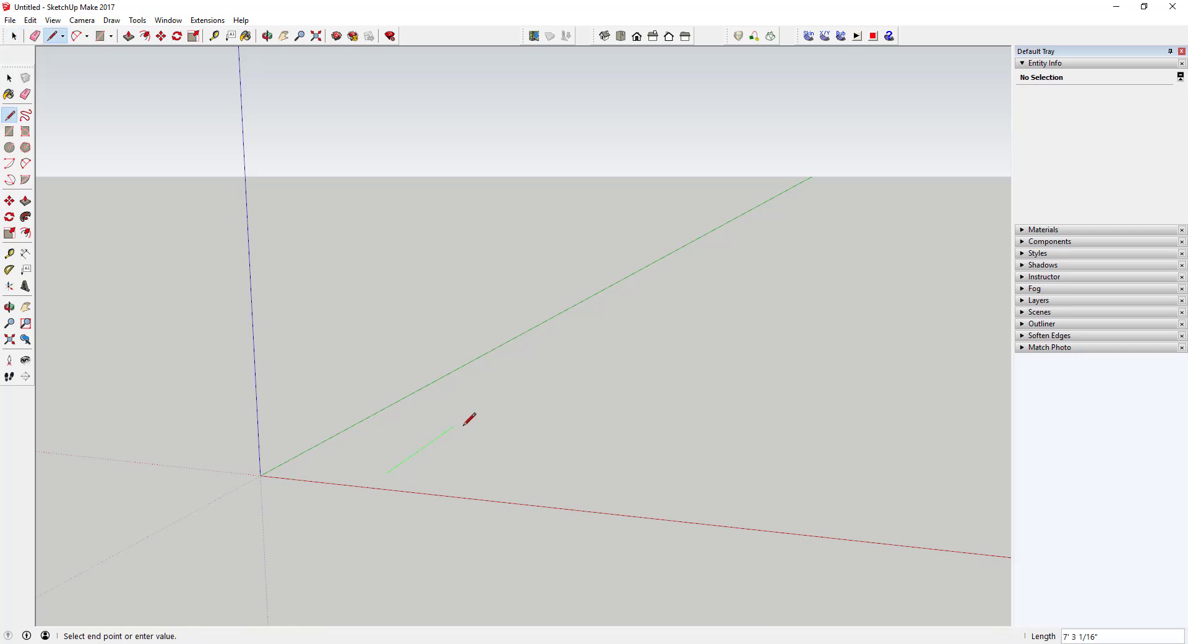
click(481, 407)
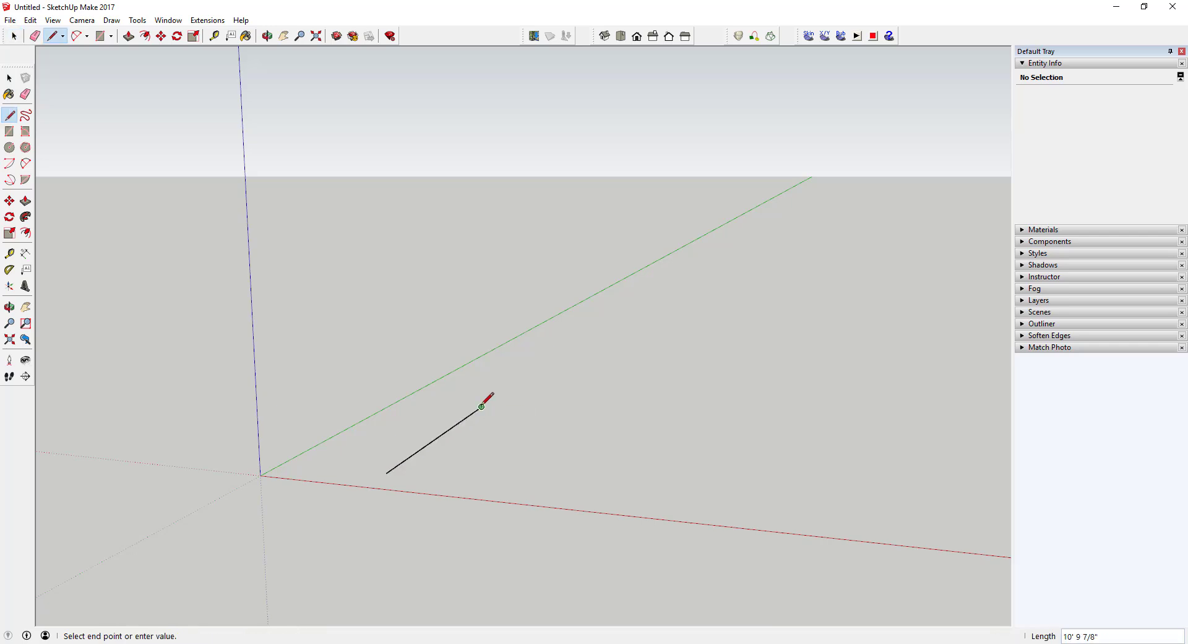
click(602, 416)
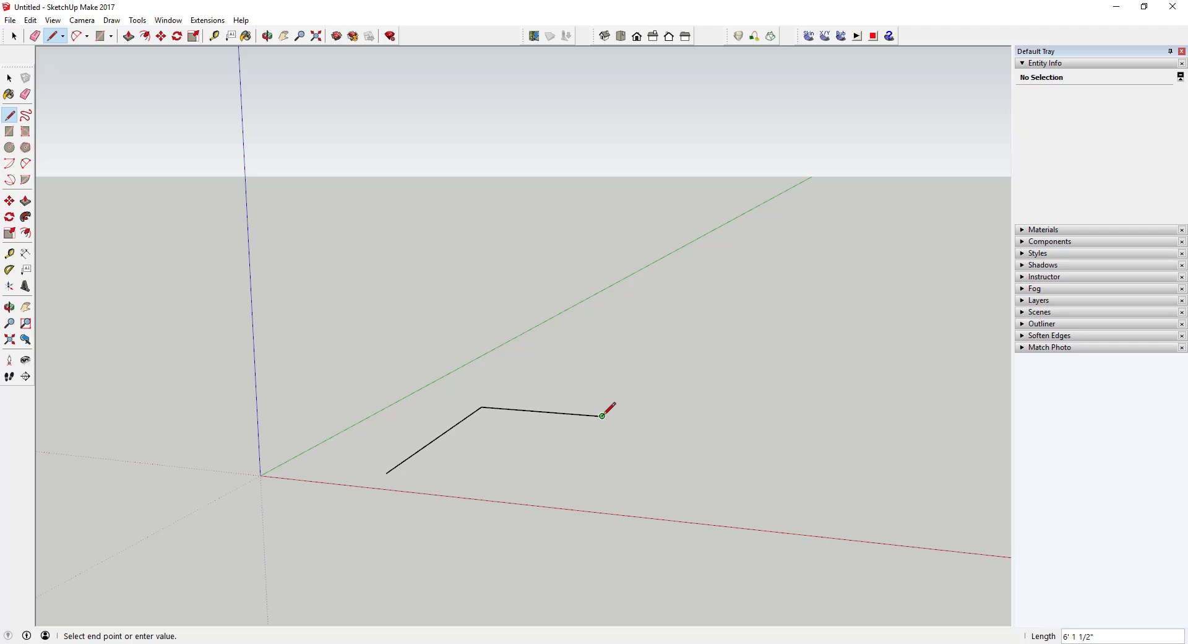
click(387, 473)
key(space)
Step: Select the triangle's face and each of its edges in turn to examine their properties in Entity Info
middle_drag(506, 427, 458, 428)
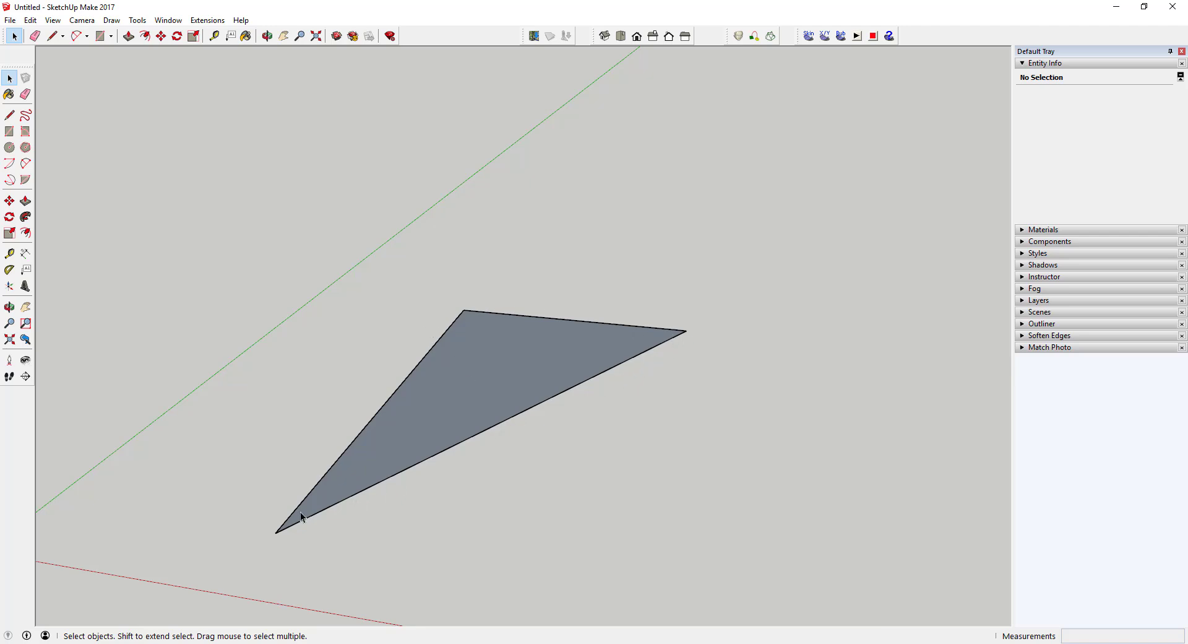
click(501, 373)
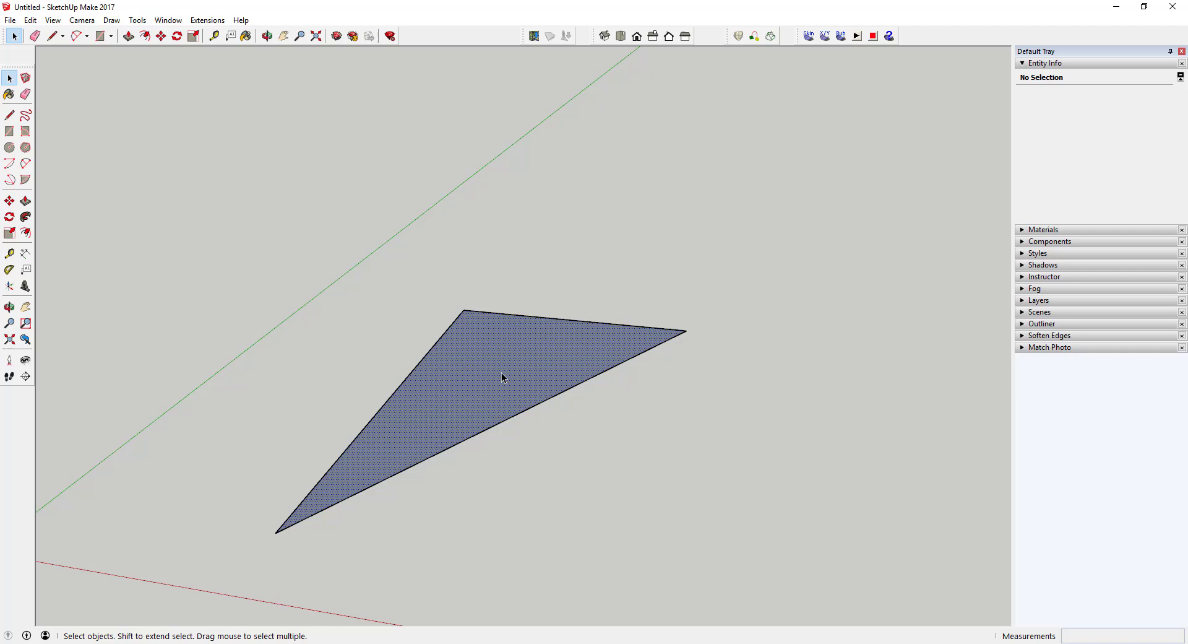
click(452, 323)
click(504, 314)
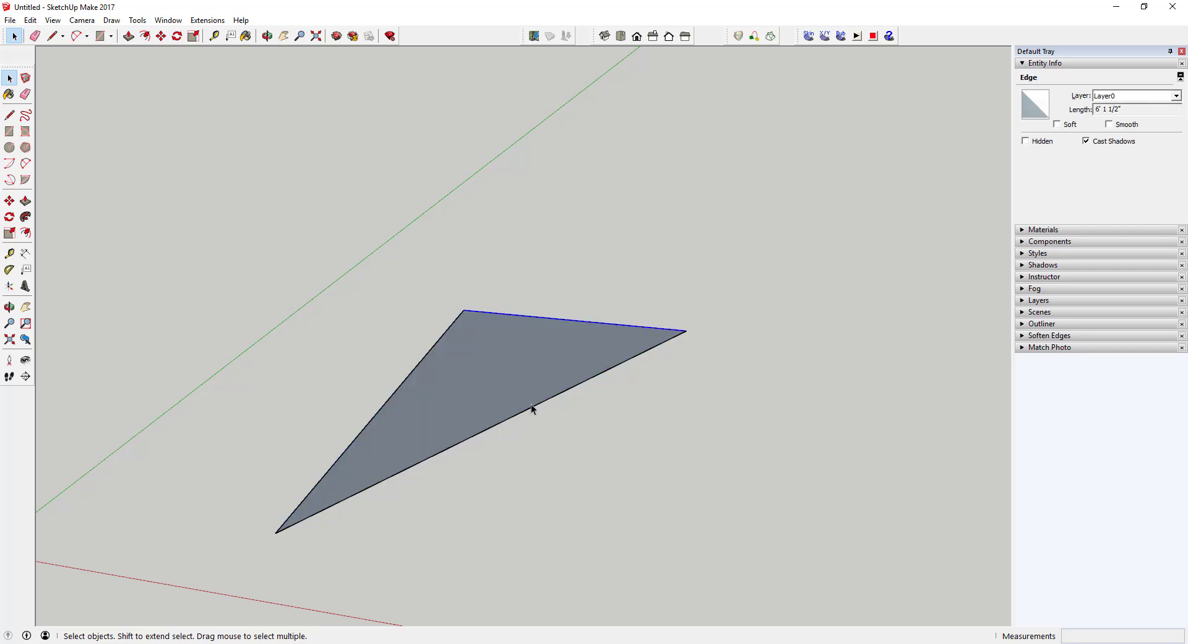
click(518, 370)
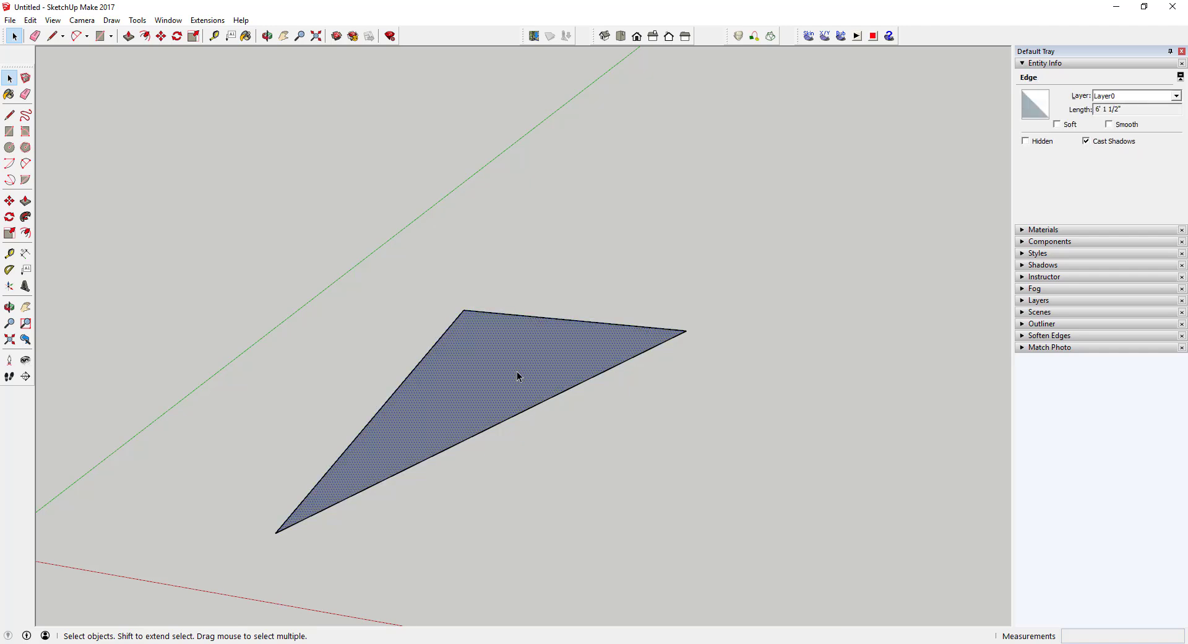
click(439, 343)
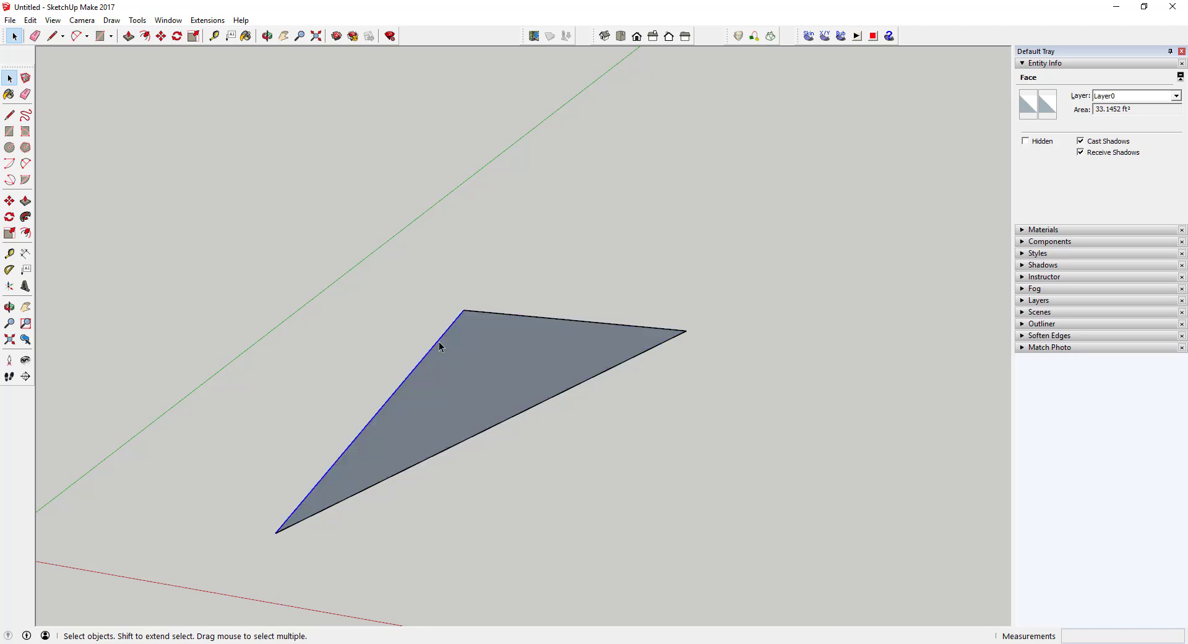
click(570, 321)
click(566, 390)
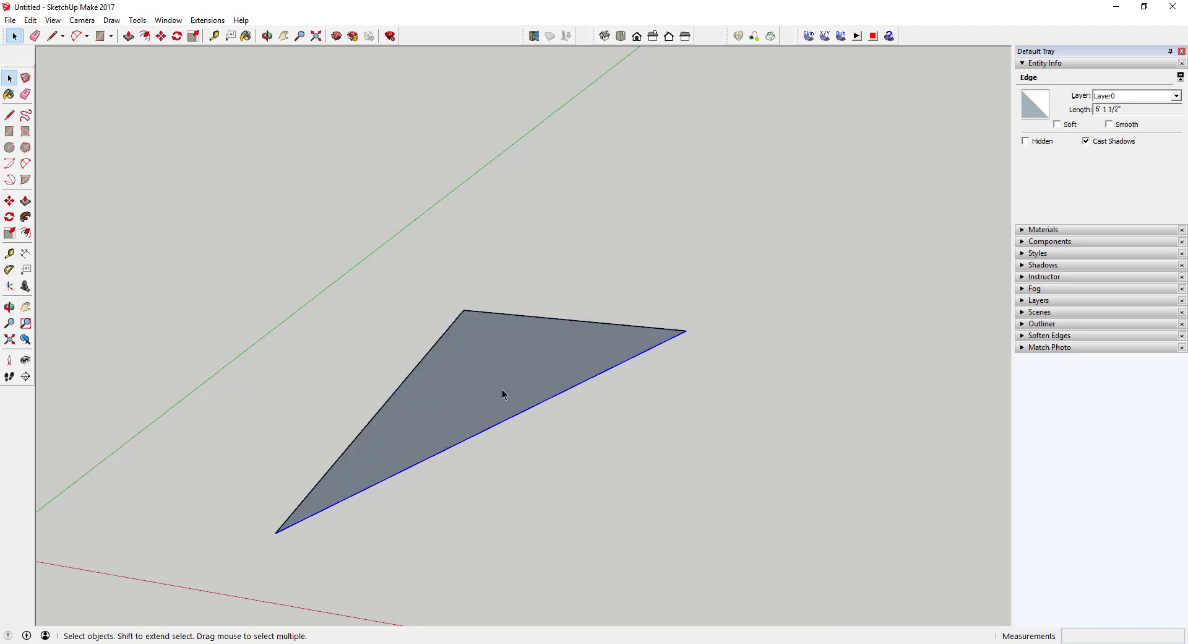
click(393, 398)
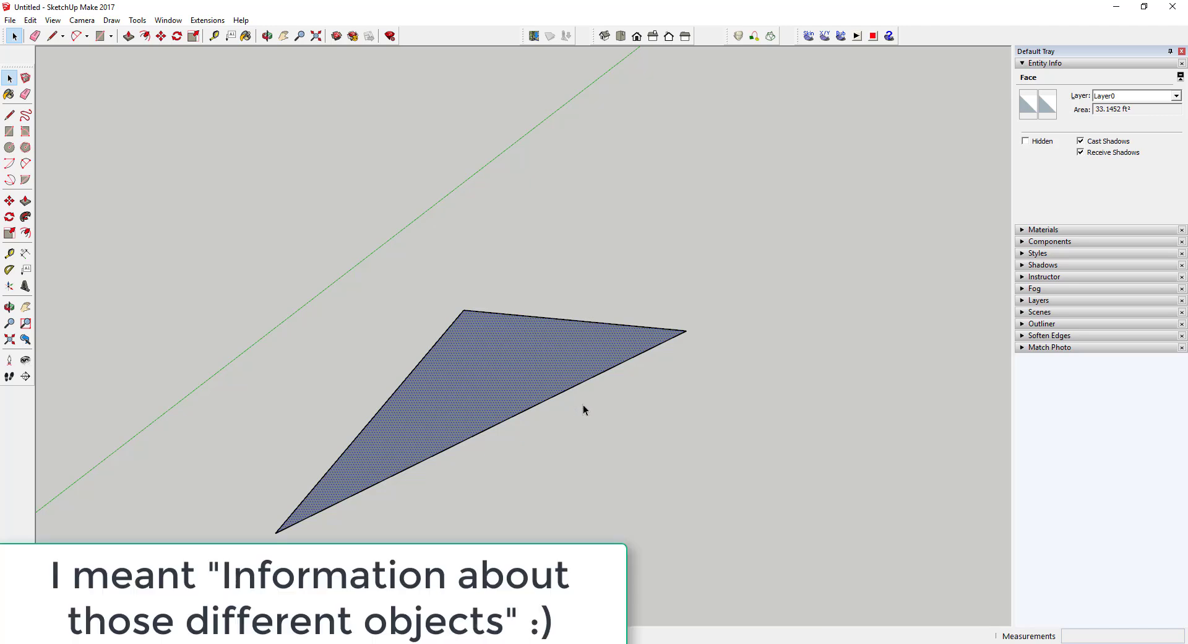
Step: Select the entire triangle and delete it
key(ctrl+a)
key(Delete)
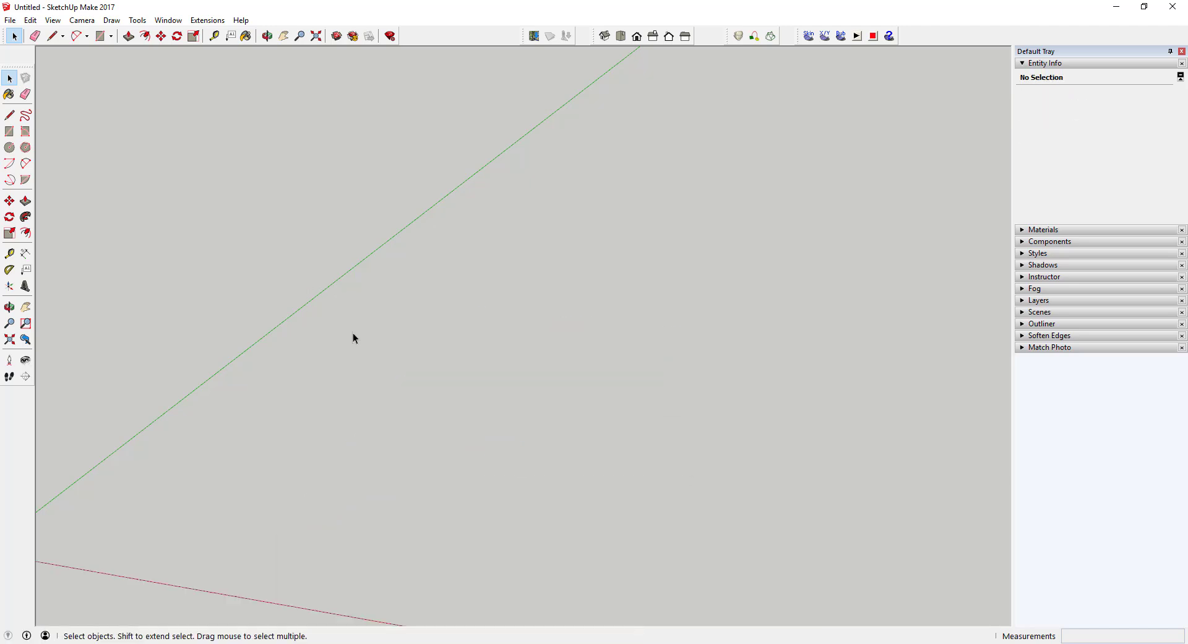
middle_drag(607, 346, 641, 310)
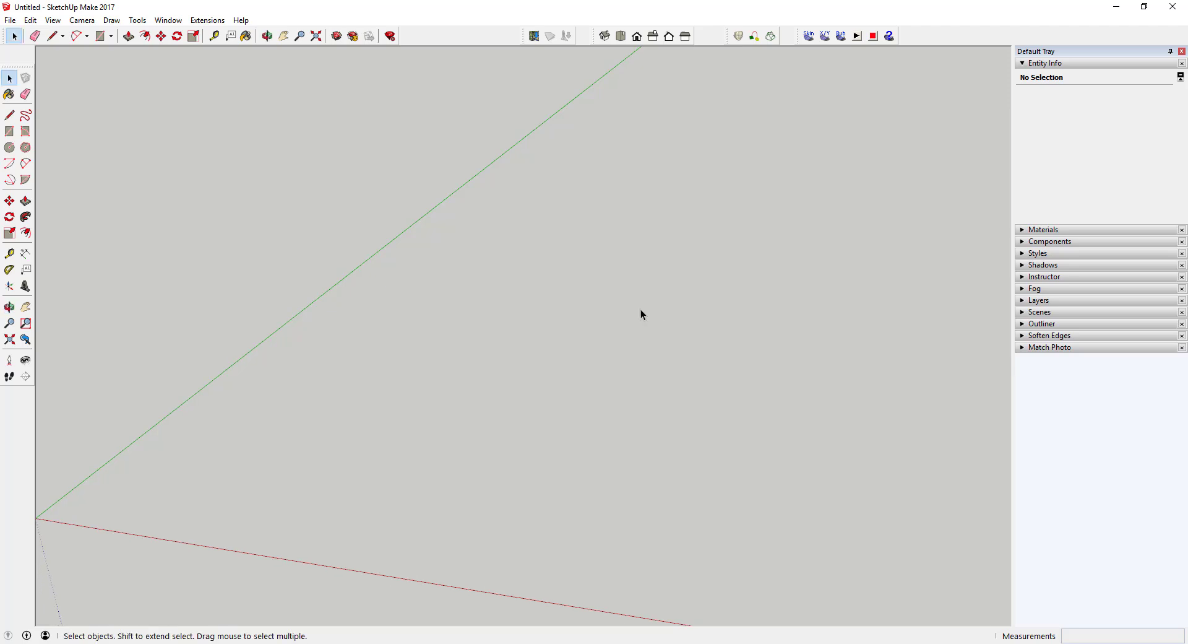
Step: Draw a freehand-length edge on the ground in the green direction near the origin and erase it
click(10, 116)
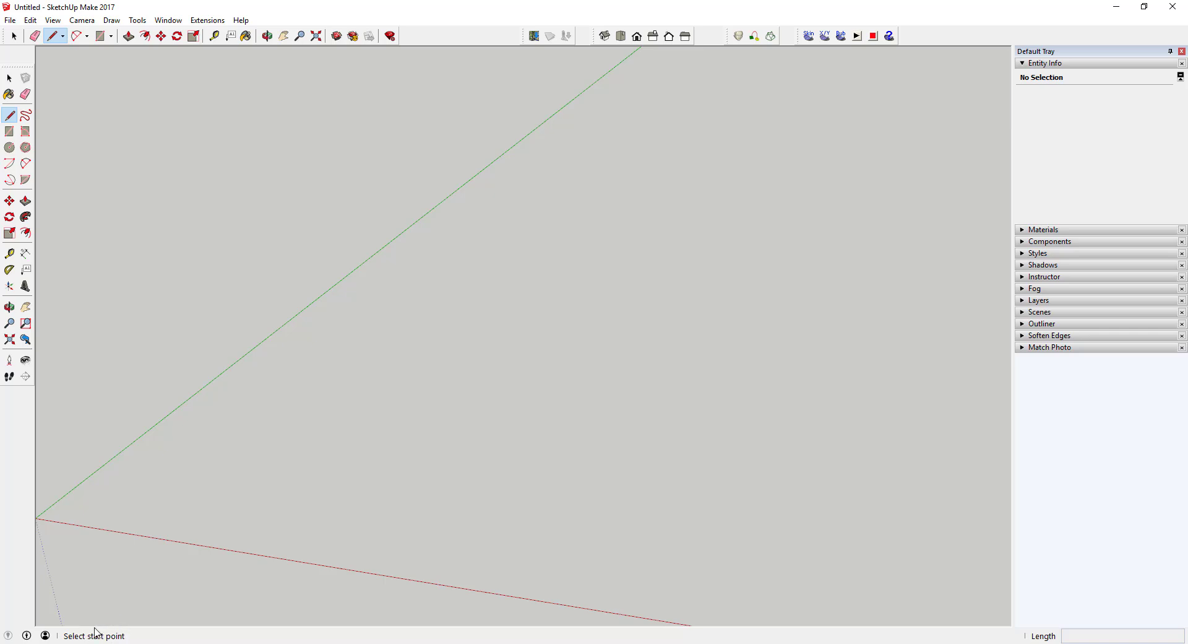
click(178, 507)
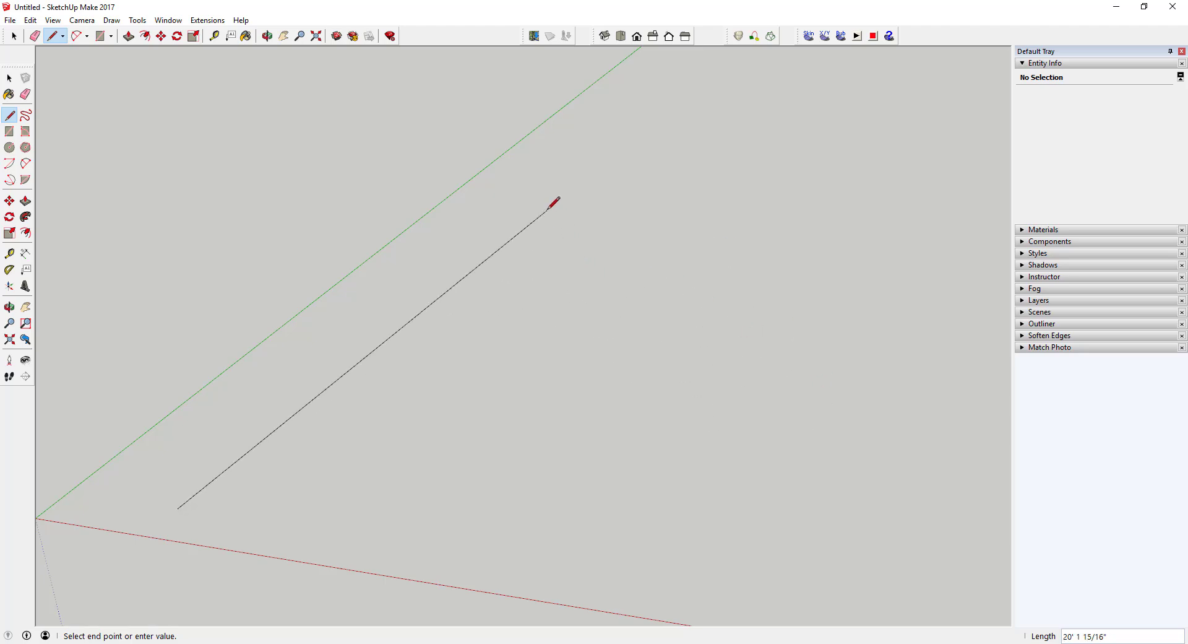
click(527, 177)
key(space)
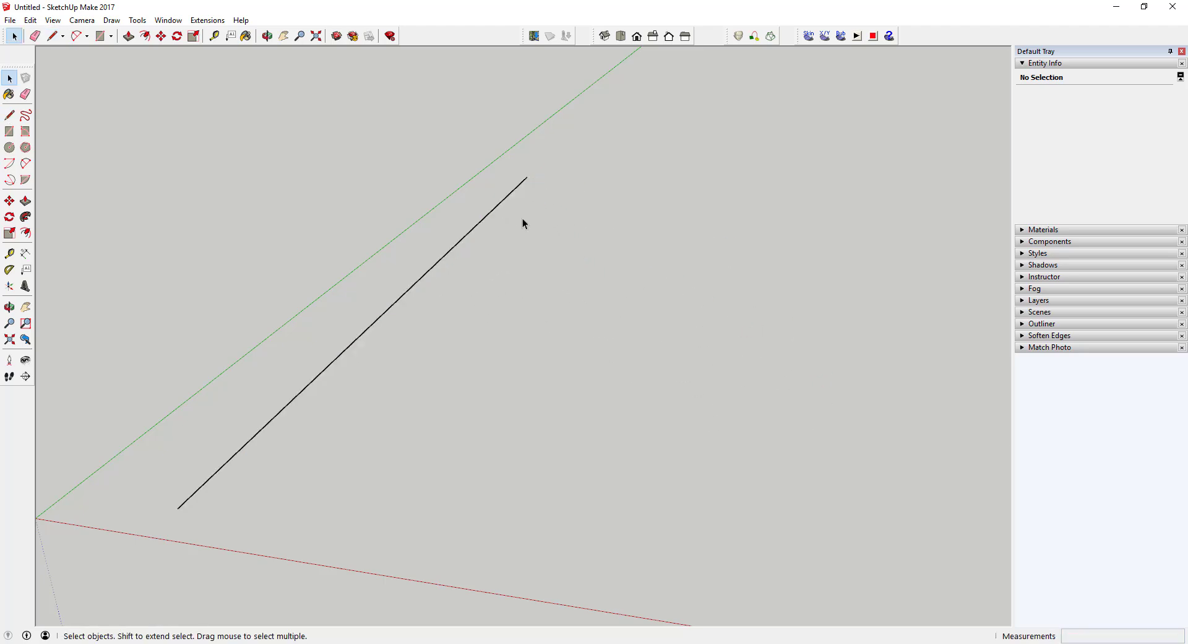
key(e)
click(400, 300)
key(space)
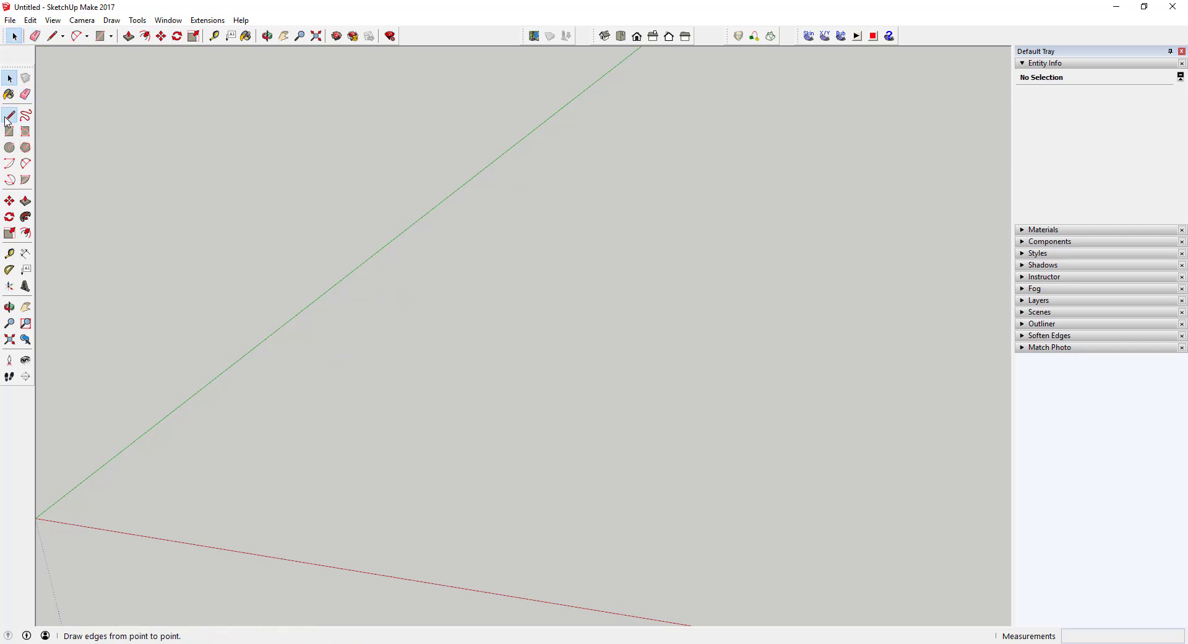
Step: Draw an edge exactly 10' long on the ground in the green direction and check its length in Entity Info, ending with nothing selected
click(10, 115)
click(175, 511)
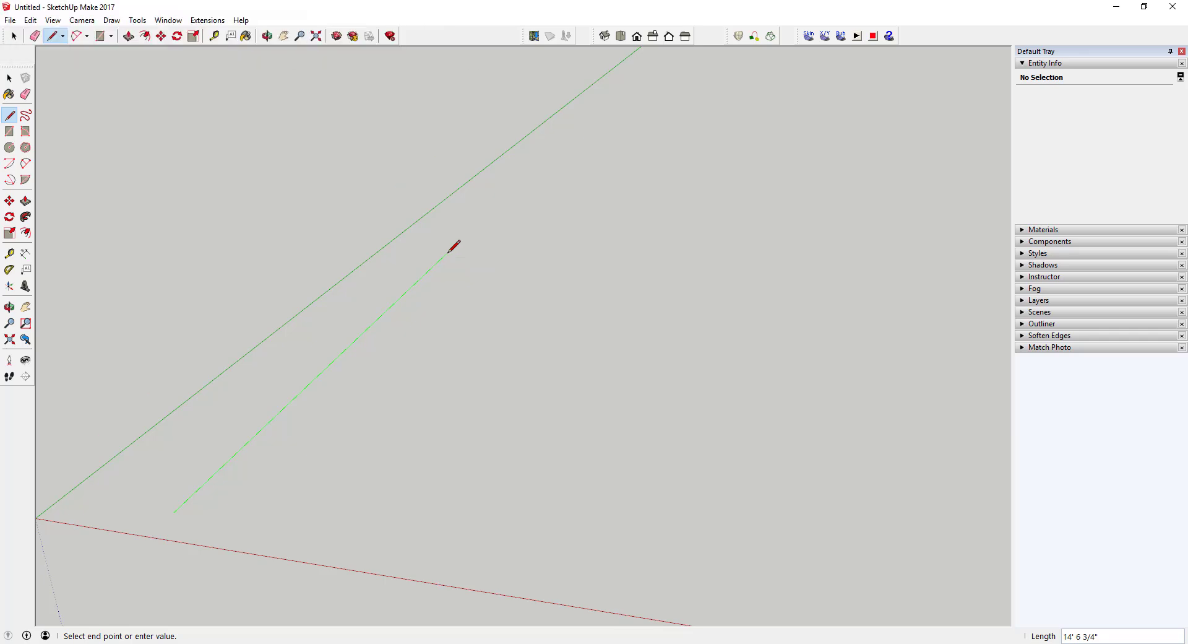
text(10)
key(Return)
key(space)
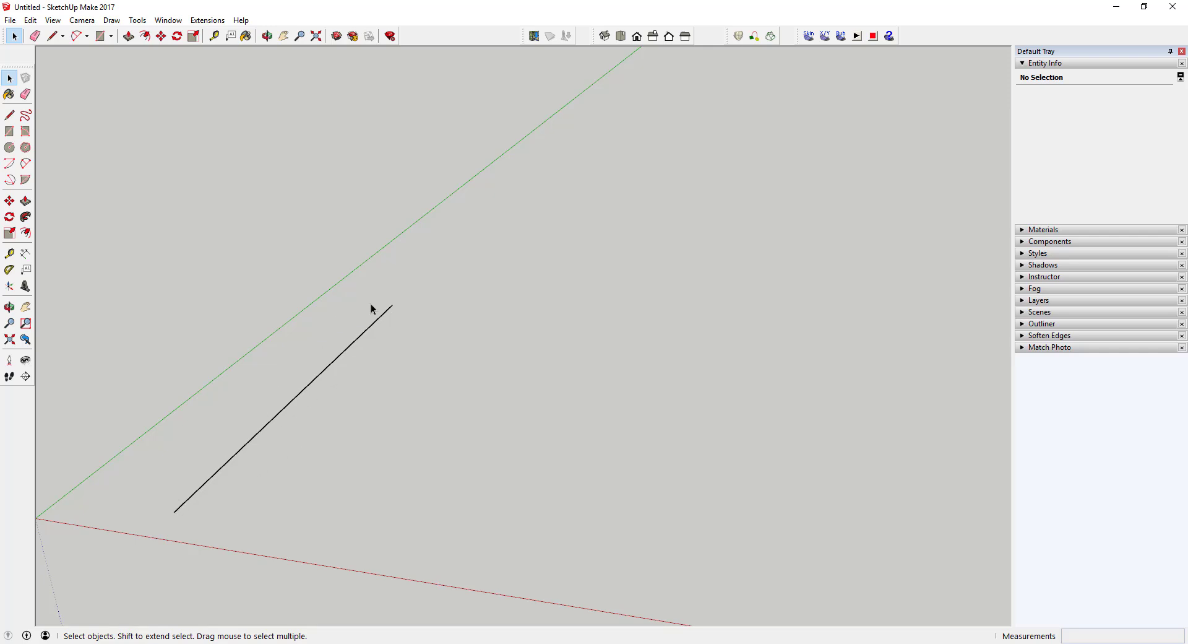
click(354, 343)
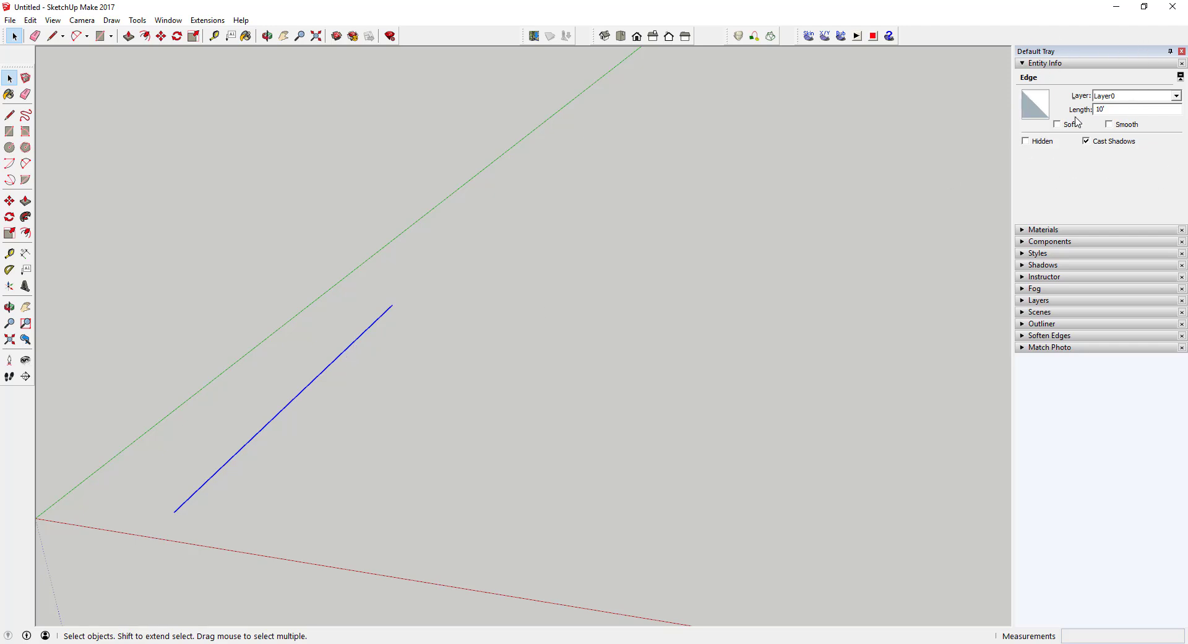
click(368, 420)
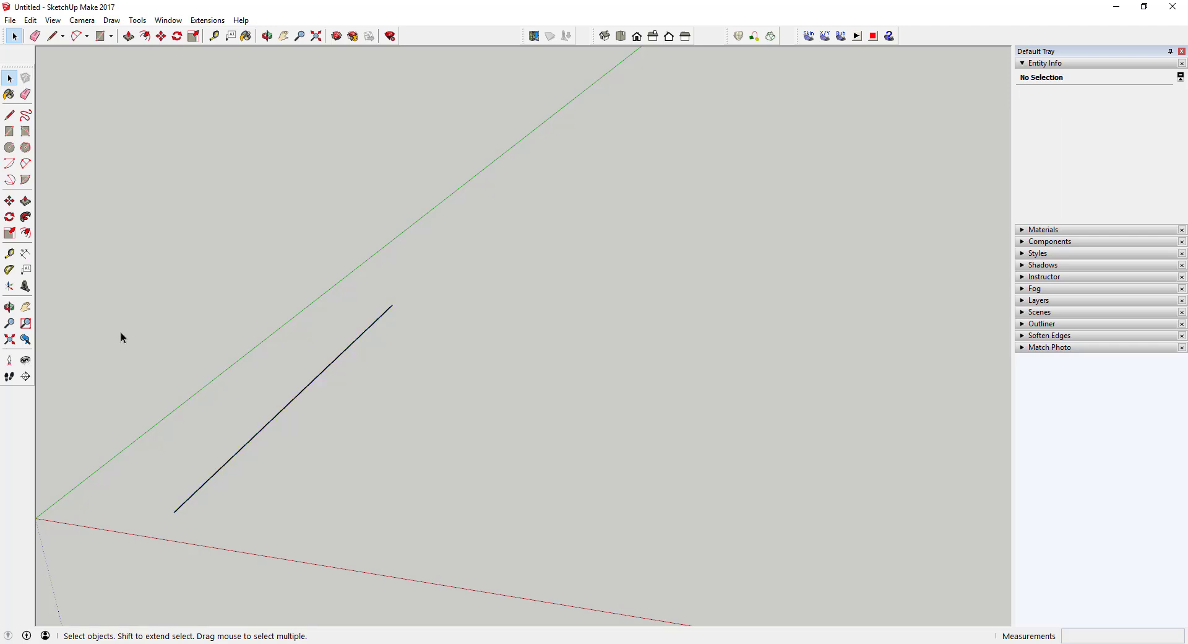
Step: Measure the 10' edge from endpoint to endpoint with the Tape Measure and erase it
click(9, 255)
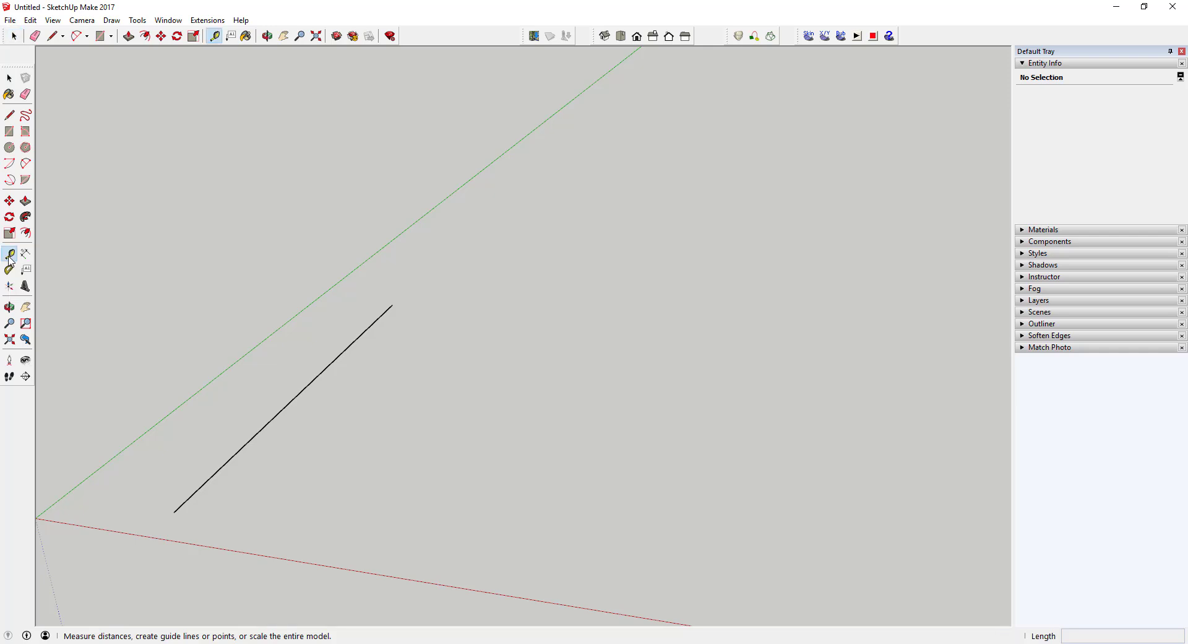
click(174, 512)
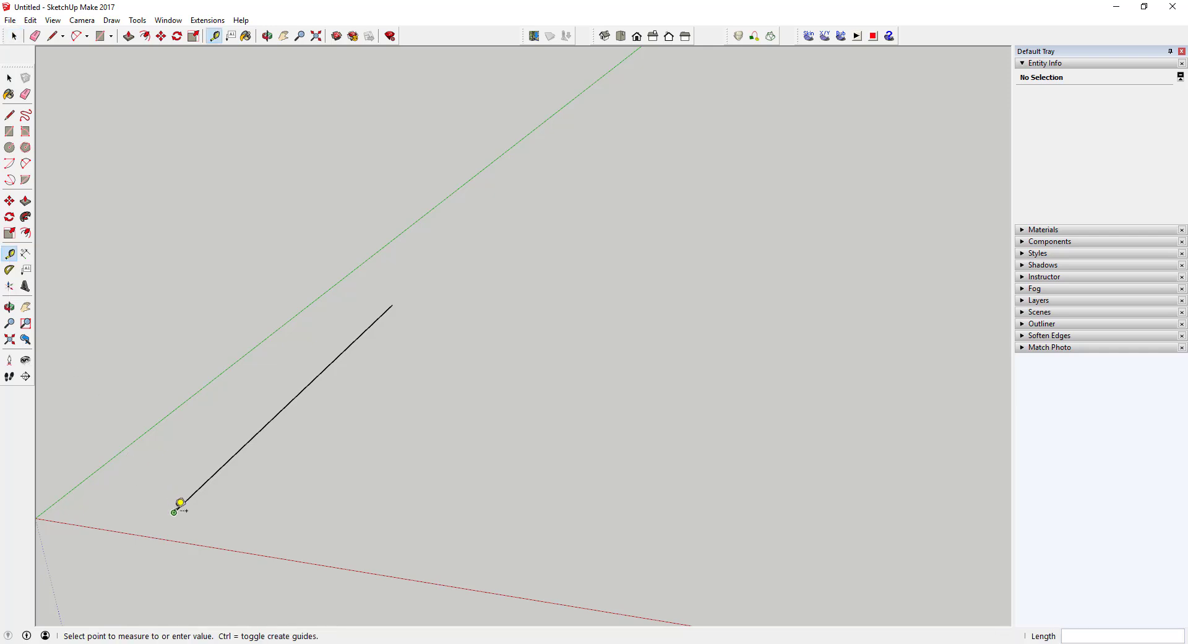
click(393, 304)
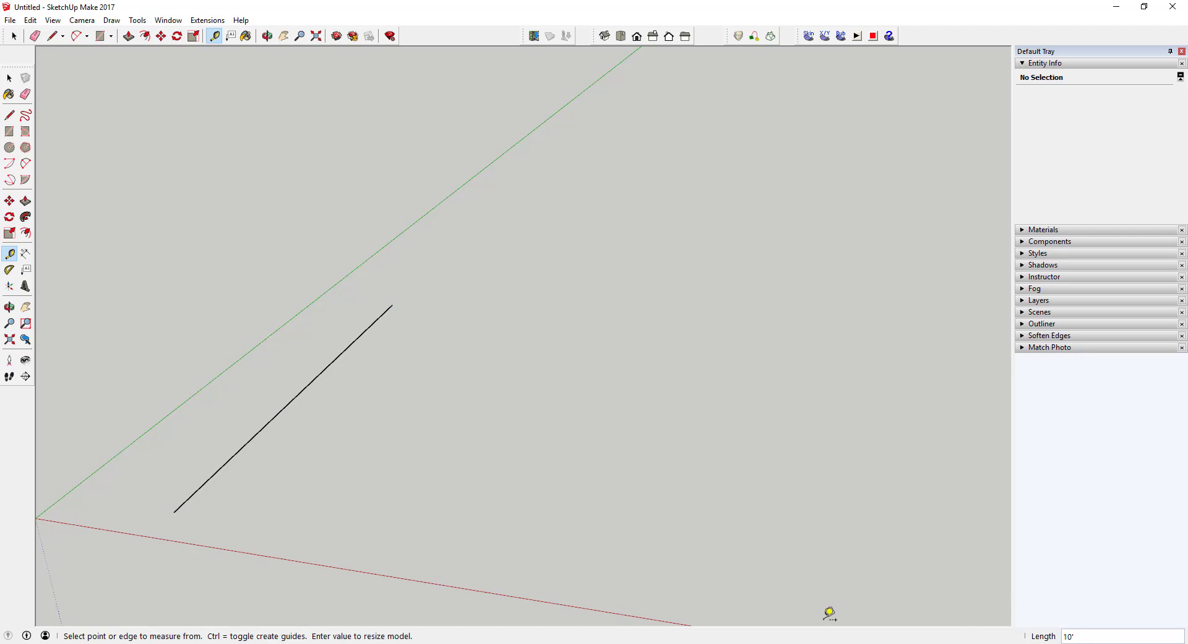
key(space)
key(e)
drag(342, 392, 266, 372)
key(space)
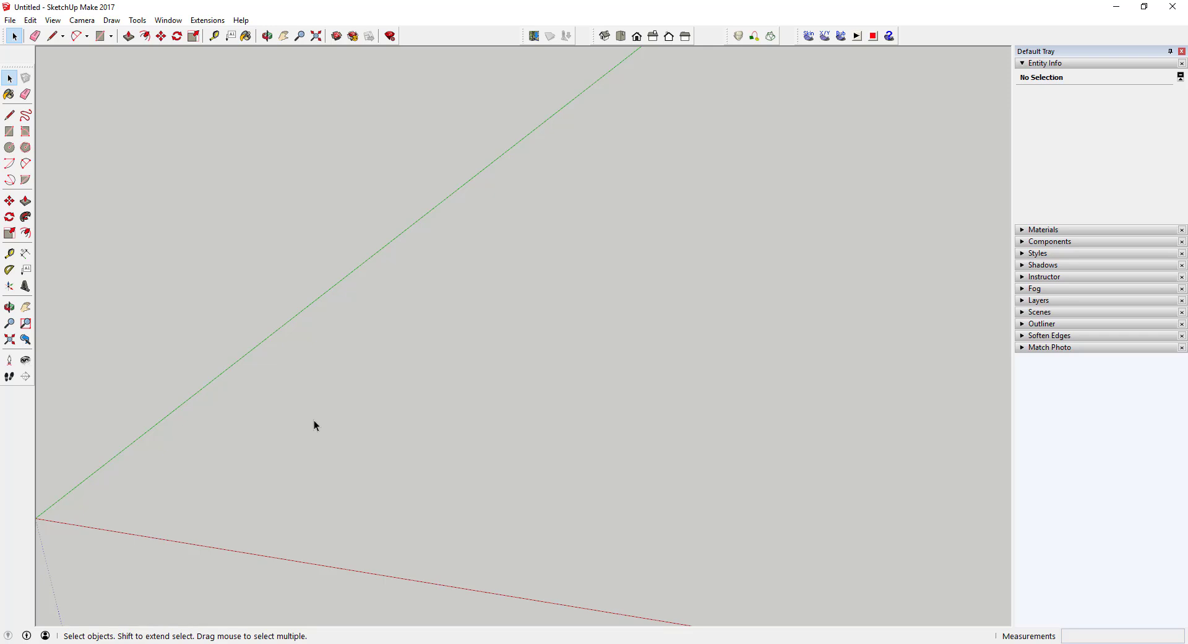
Step: Draw a rectangle exactly 4' by 4' flat on the ground near the origin
click(9, 132)
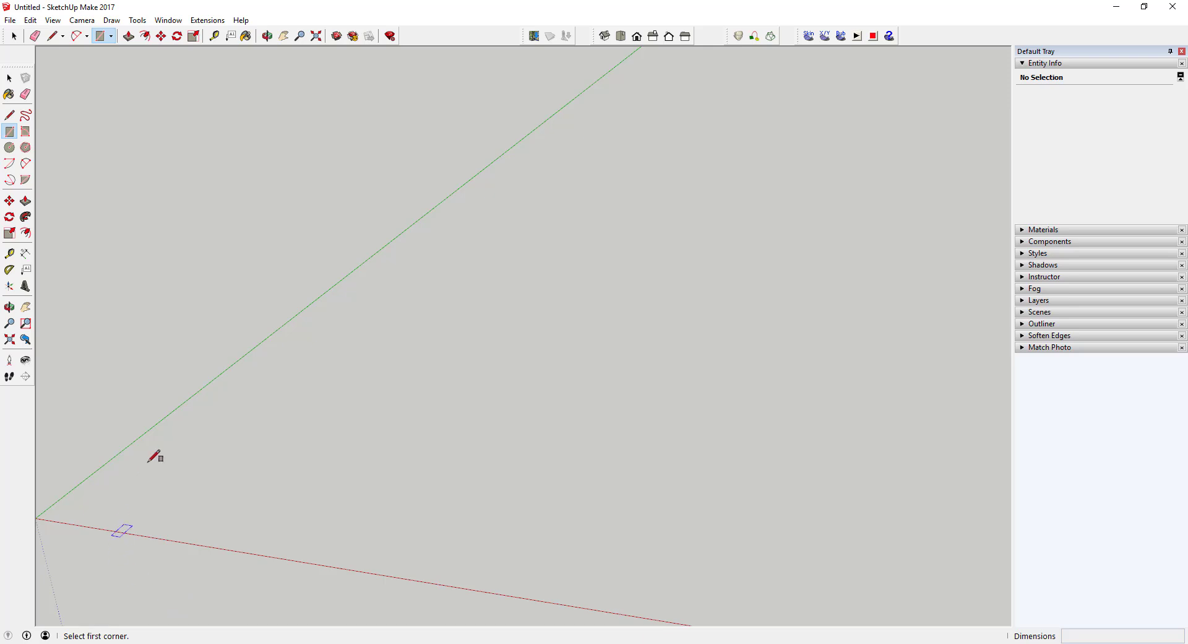
click(185, 477)
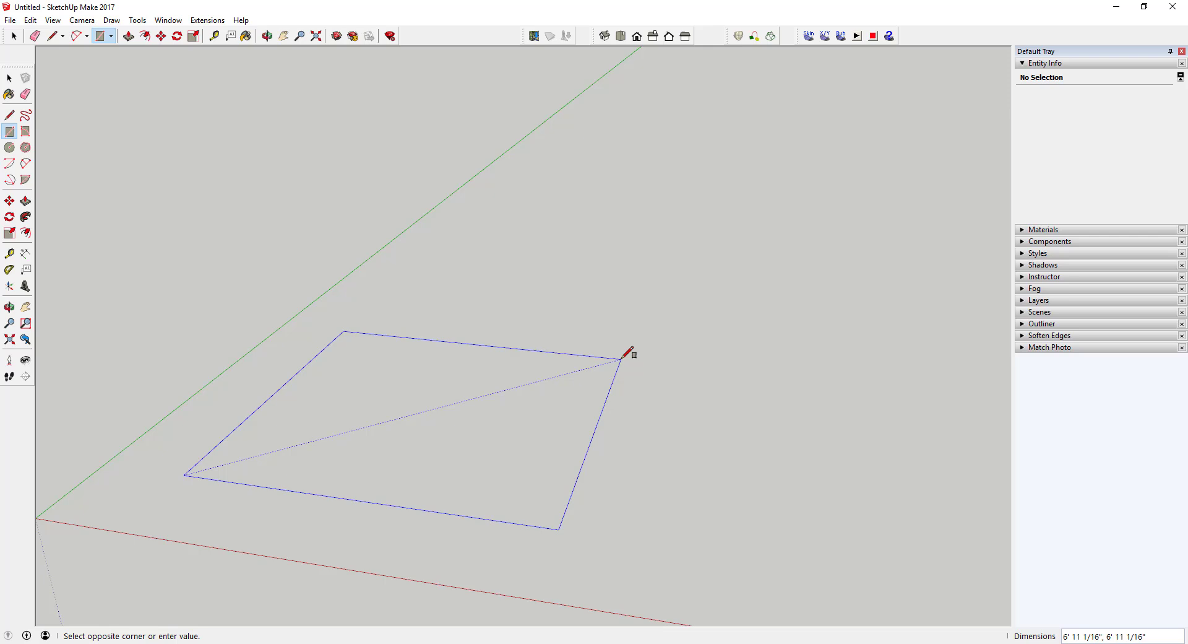
text(4',4)
key(Return)
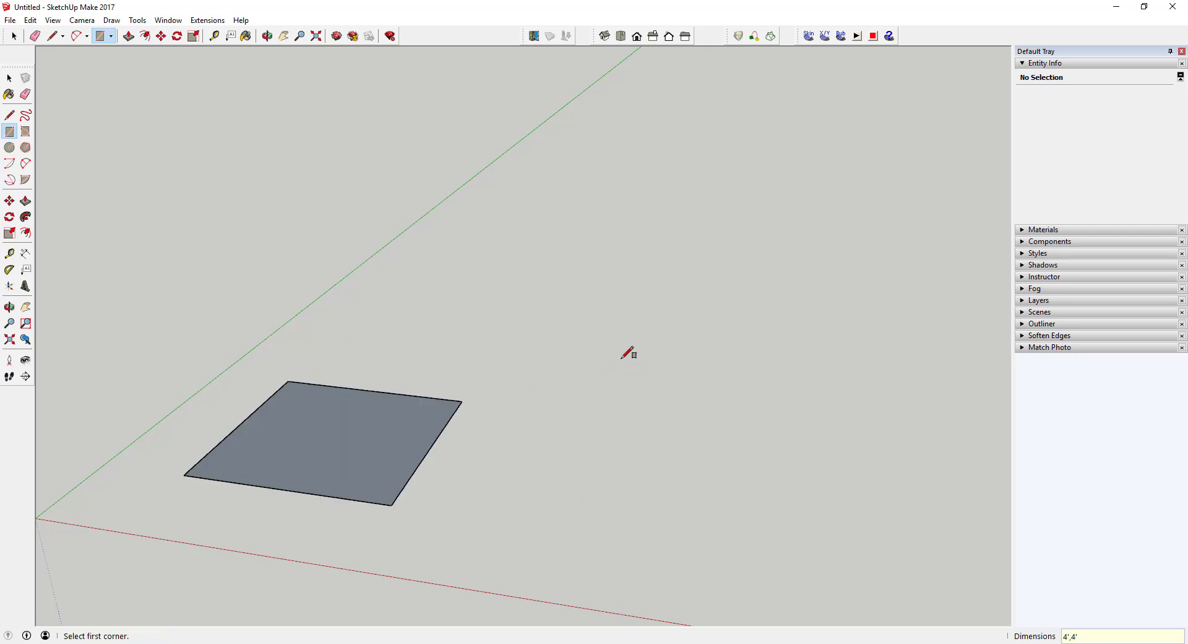
key(space)
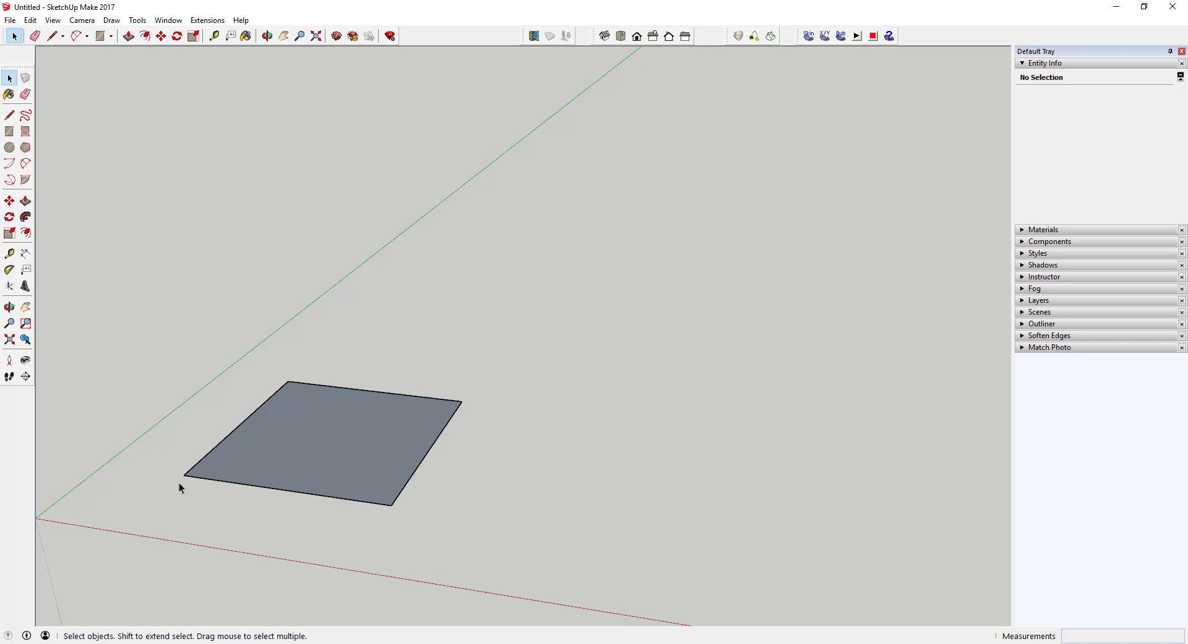
Step: Select several of the square's edges and its face in turn to examine their properties in Entity Info
click(281, 492)
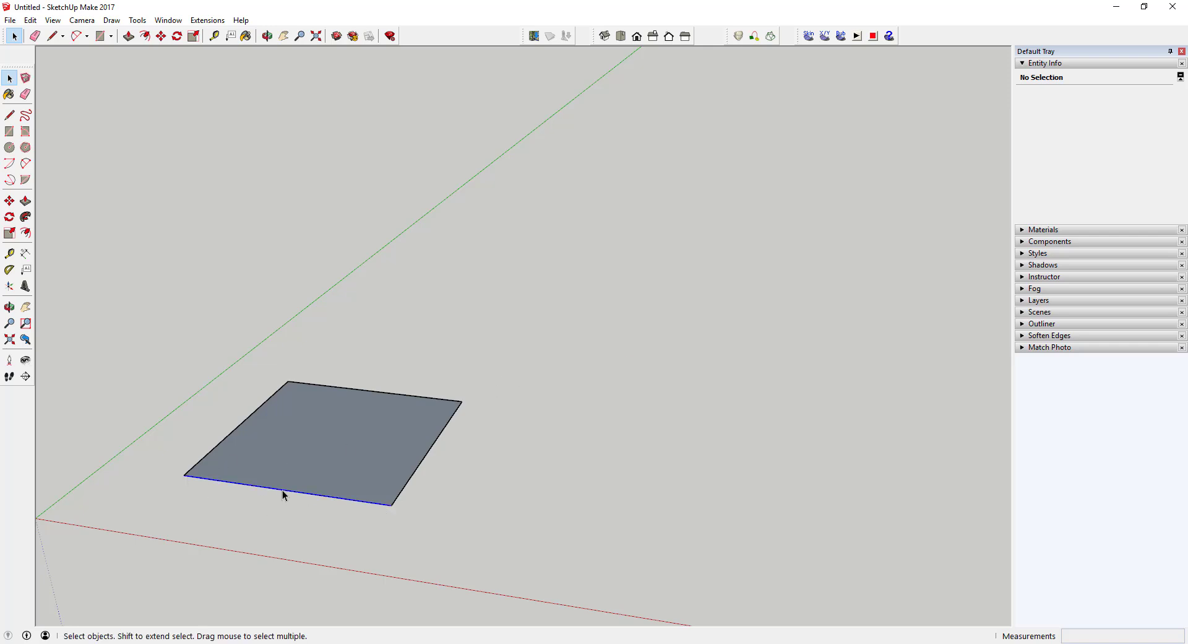
click(408, 480)
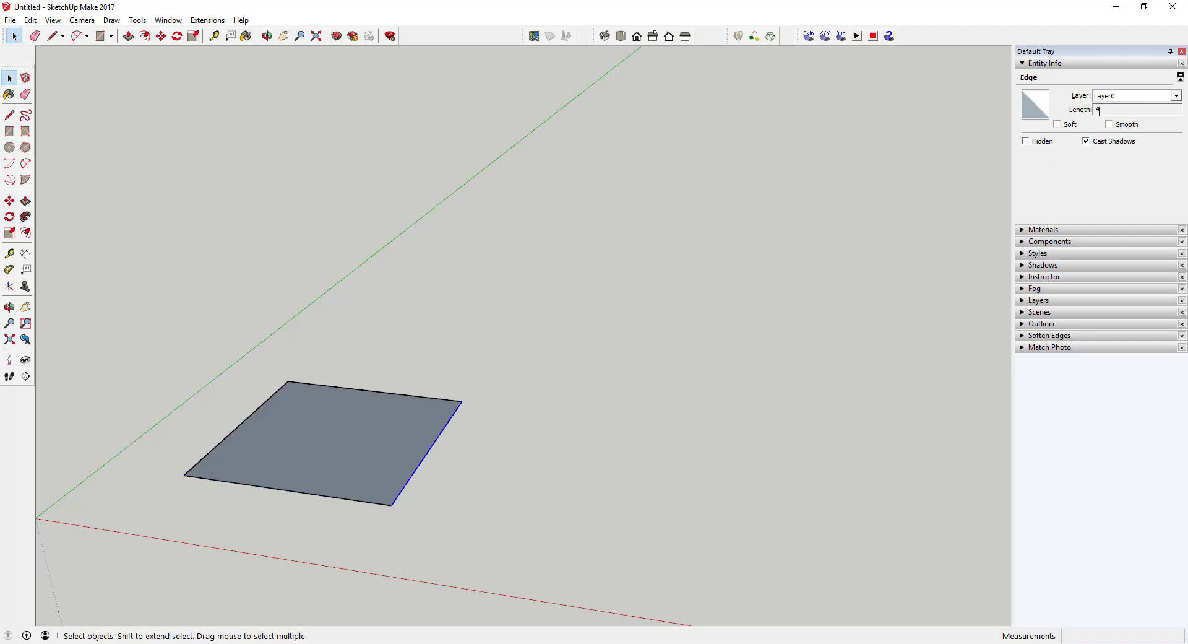
click(436, 400)
click(402, 433)
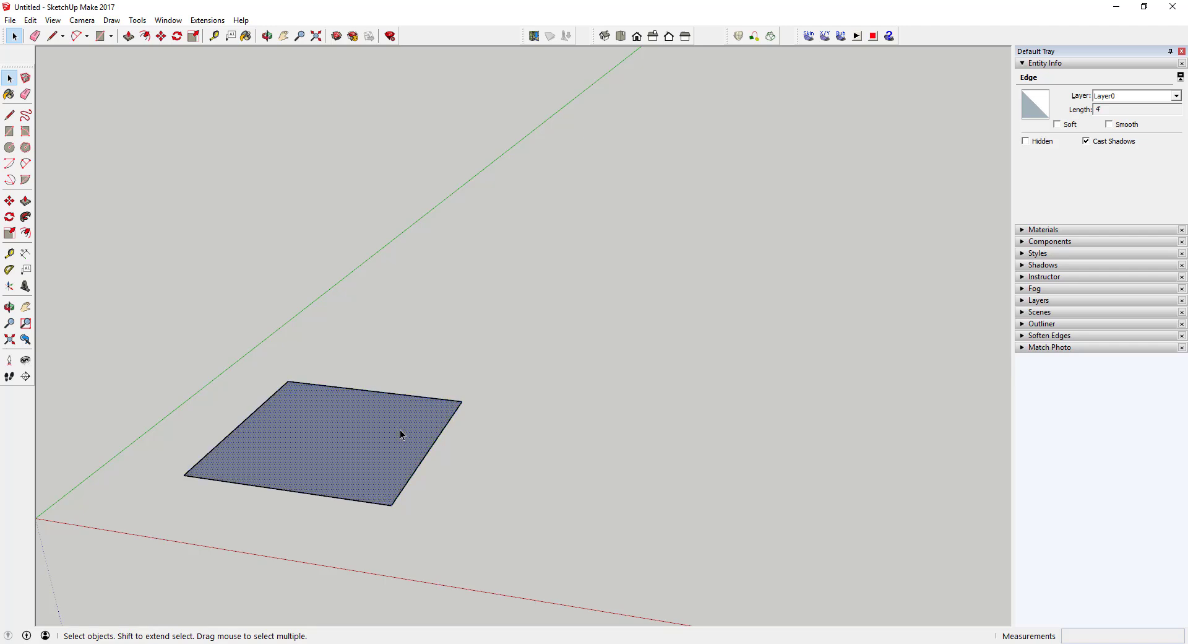
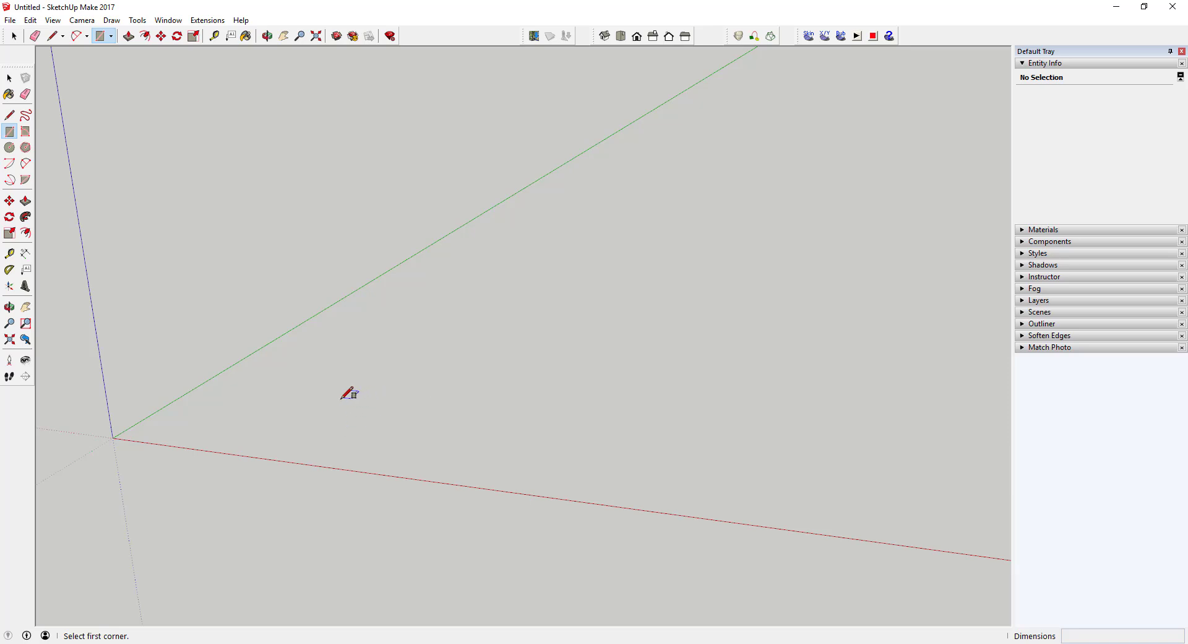
Step: Draw a freehand-size rectangle flat on the ground near the origin and delete its face and edges
click(311, 411)
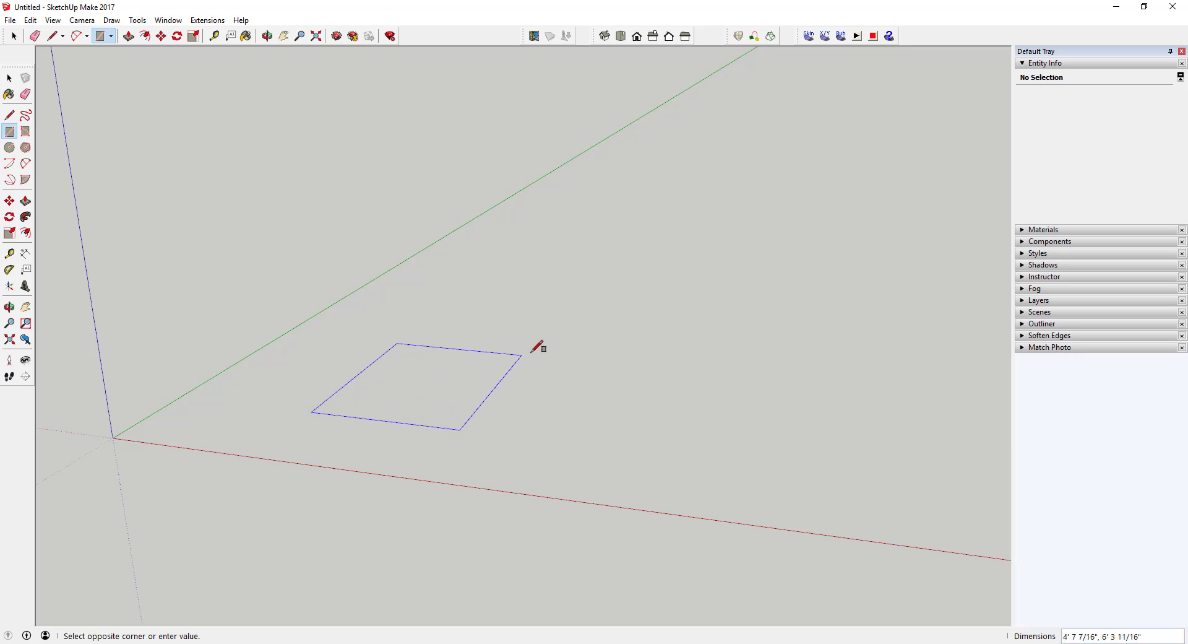
click(554, 346)
key(space)
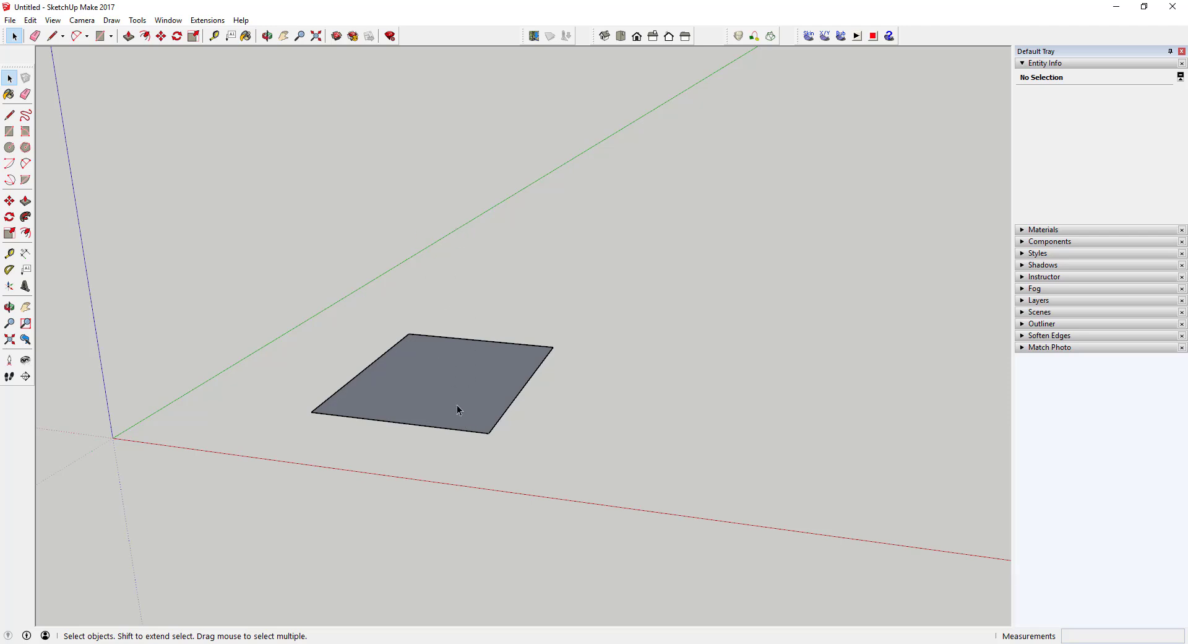
double_click(360, 385)
key(Delete)
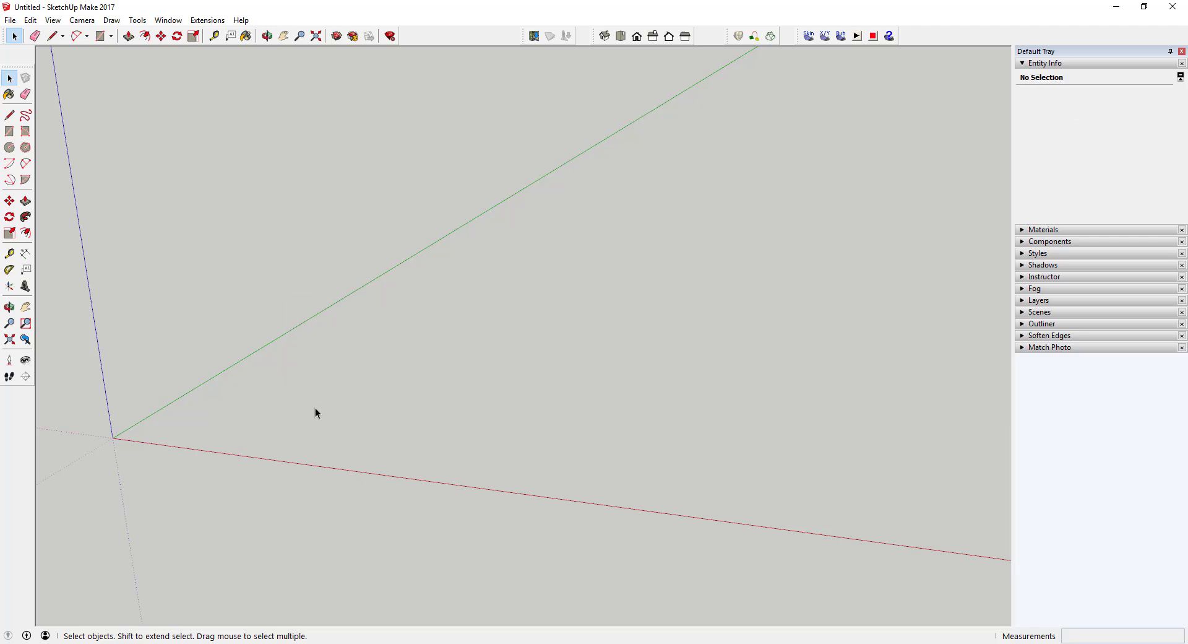
Step: Draw an upright rectangle about 7' by 4'6" perpendicular to the red axis and undo it
key(r)
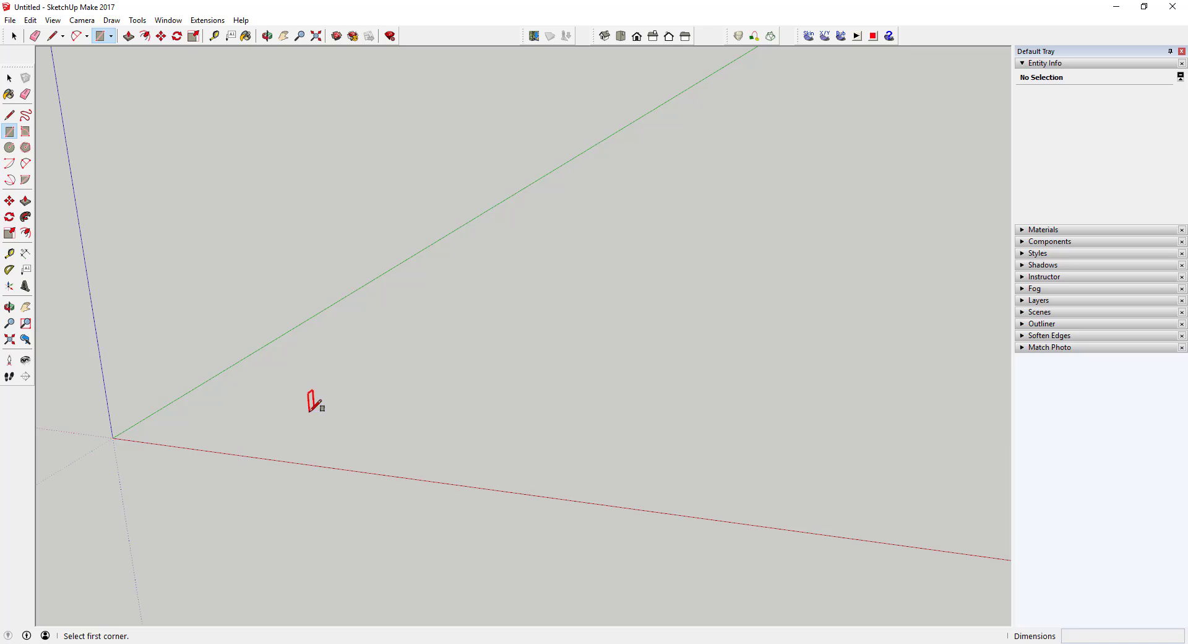
click(309, 411)
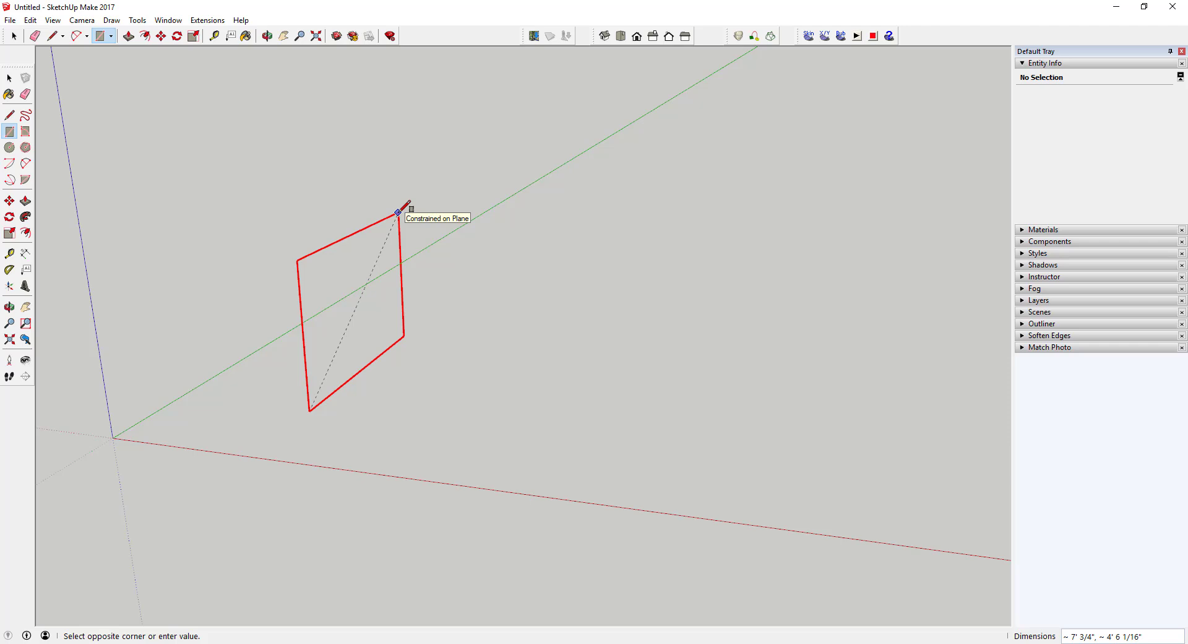
click(398, 212)
key(space)
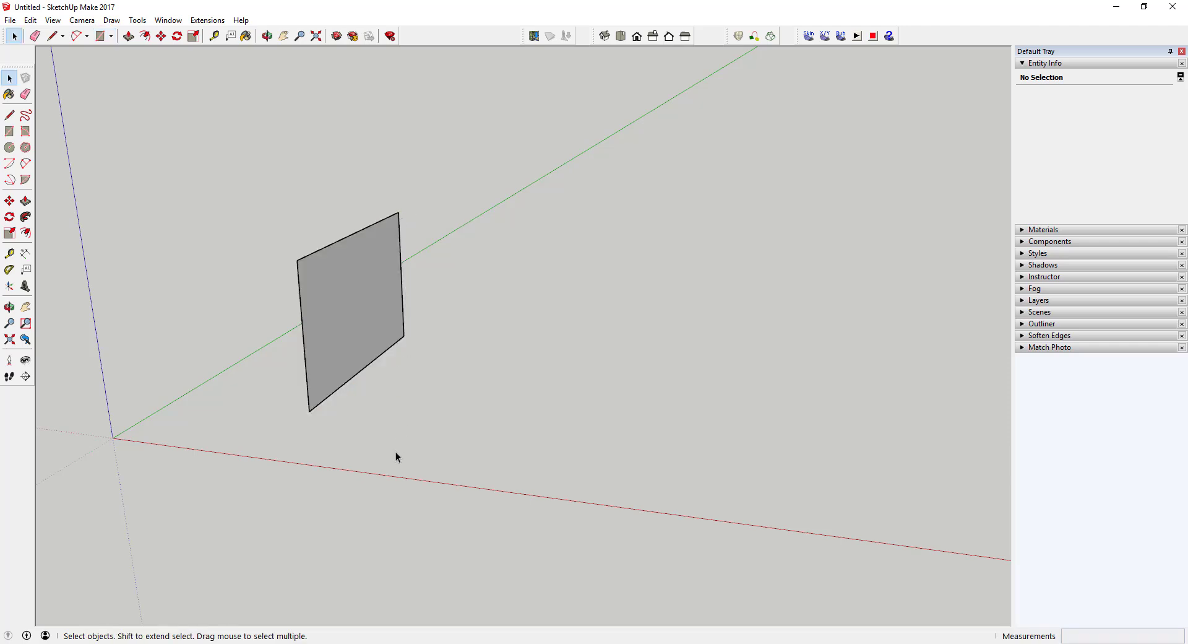
key(ctrl+z)
Step: Draw an upright rectangle about 6'2" by 5'2" perpendicular to the green axis and undo it
key(r)
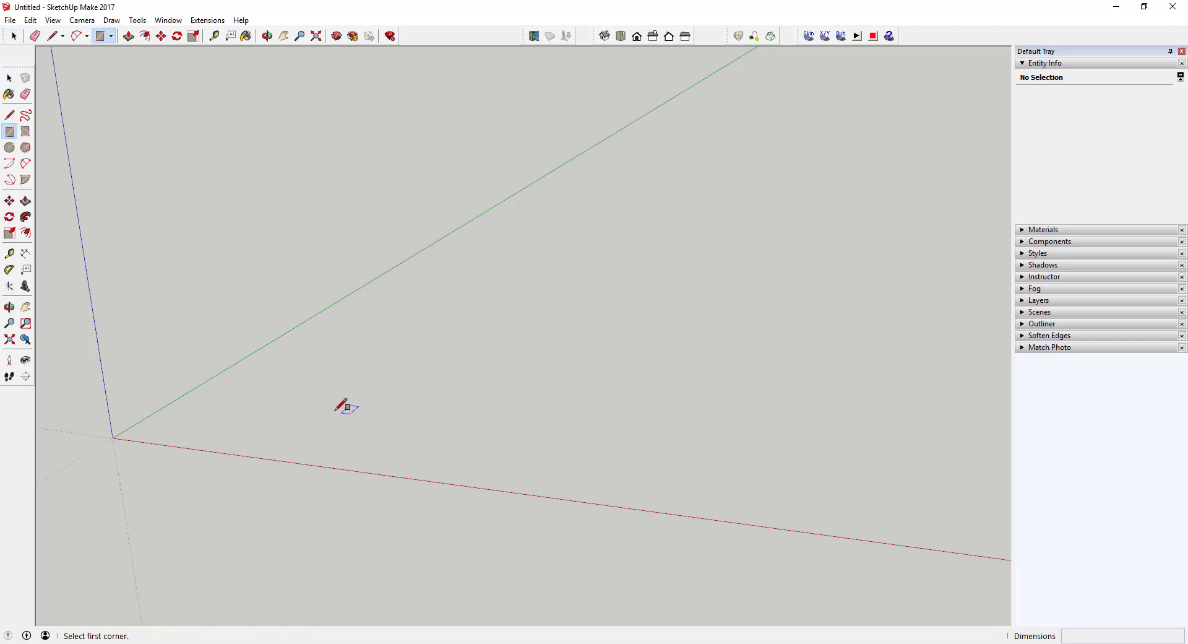
click(321, 409)
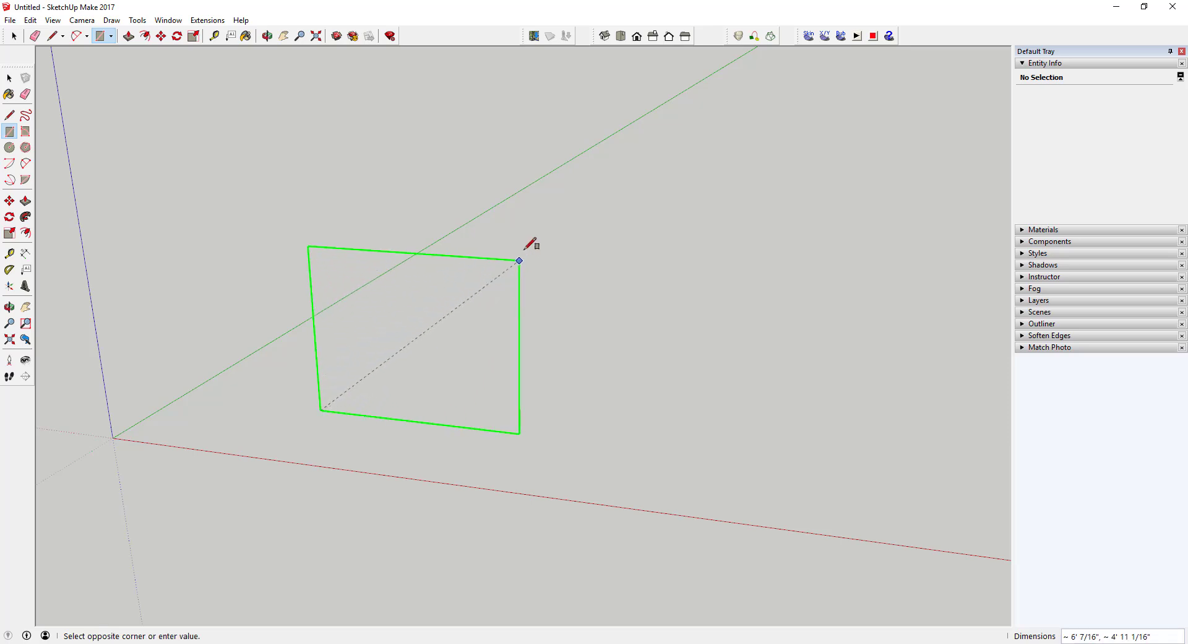
click(526, 249)
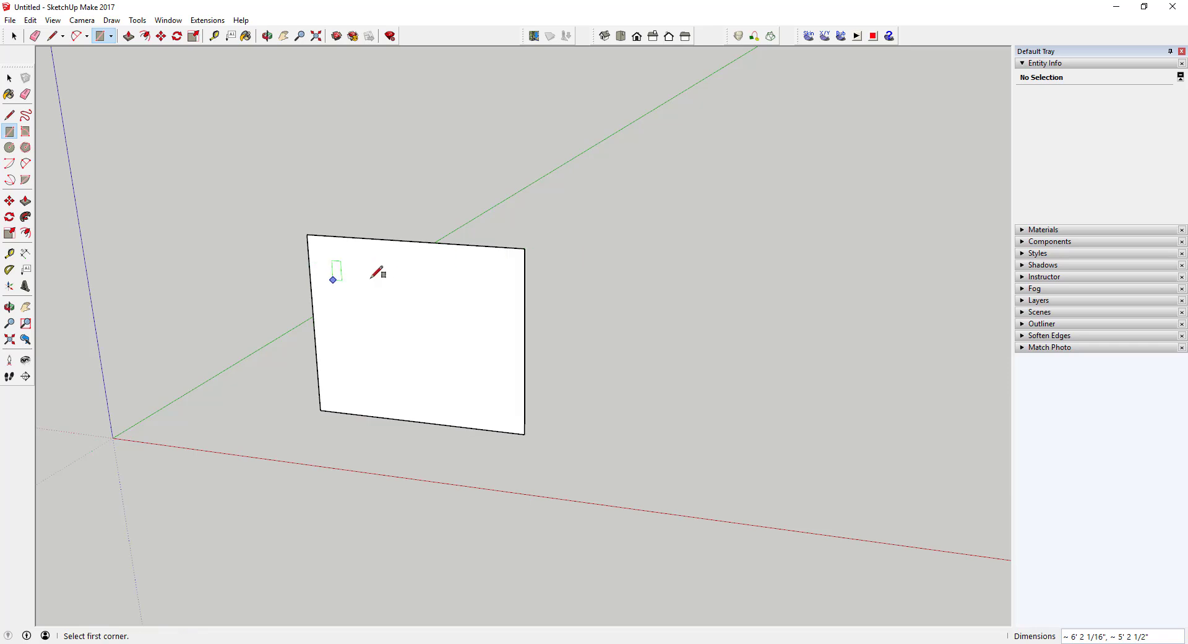
key(space)
key(ctrl+z)
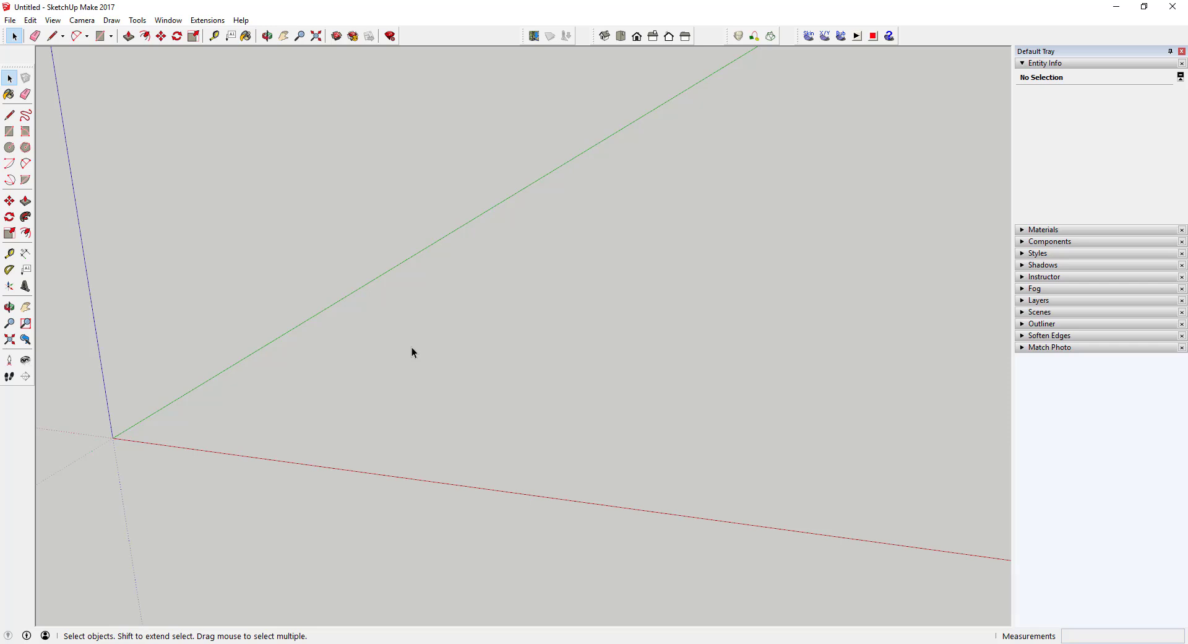
Step: Start an edge on the ground, lock its direction to the green axis, alternate between red and blue axis locks, and cancel the edge
key(l)
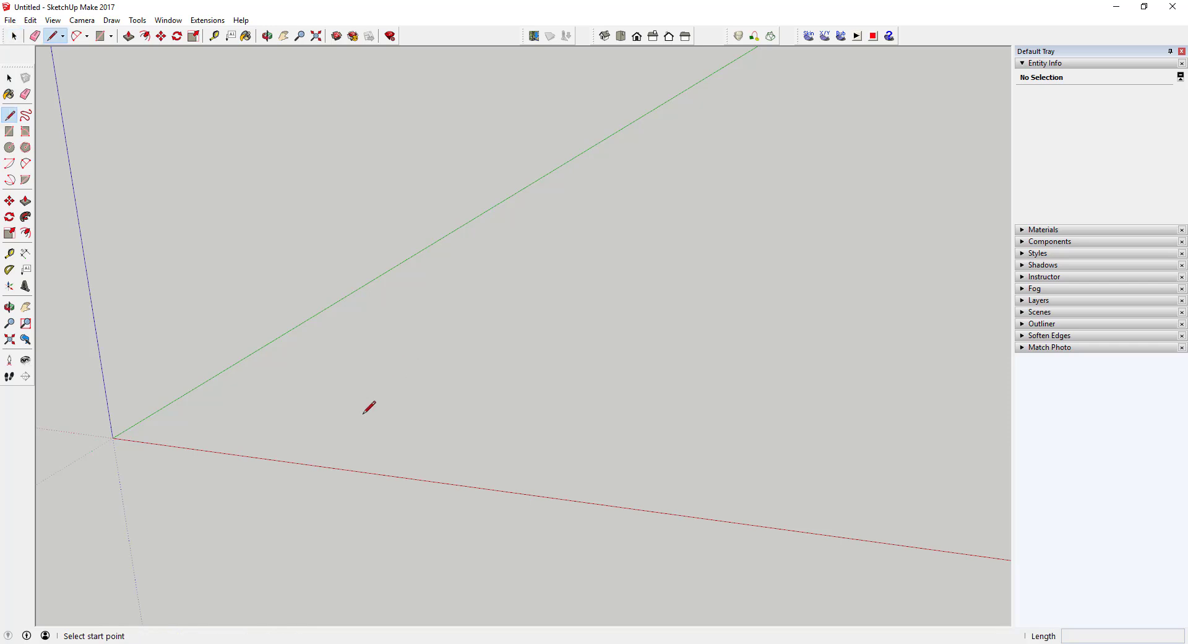
click(347, 417)
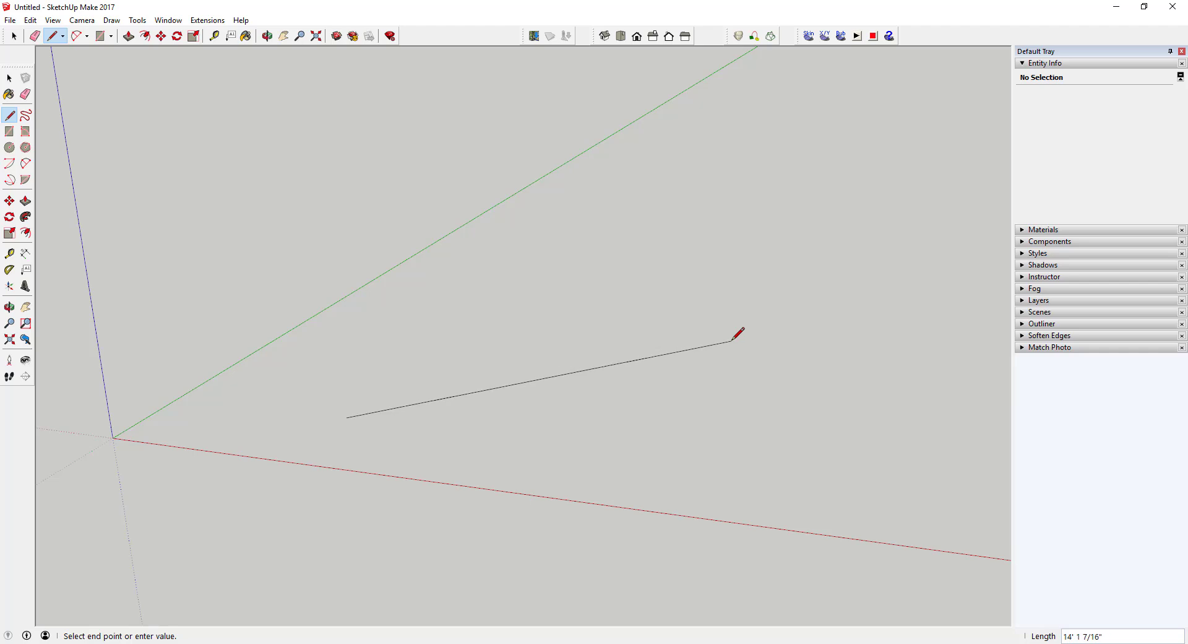
key(shift)
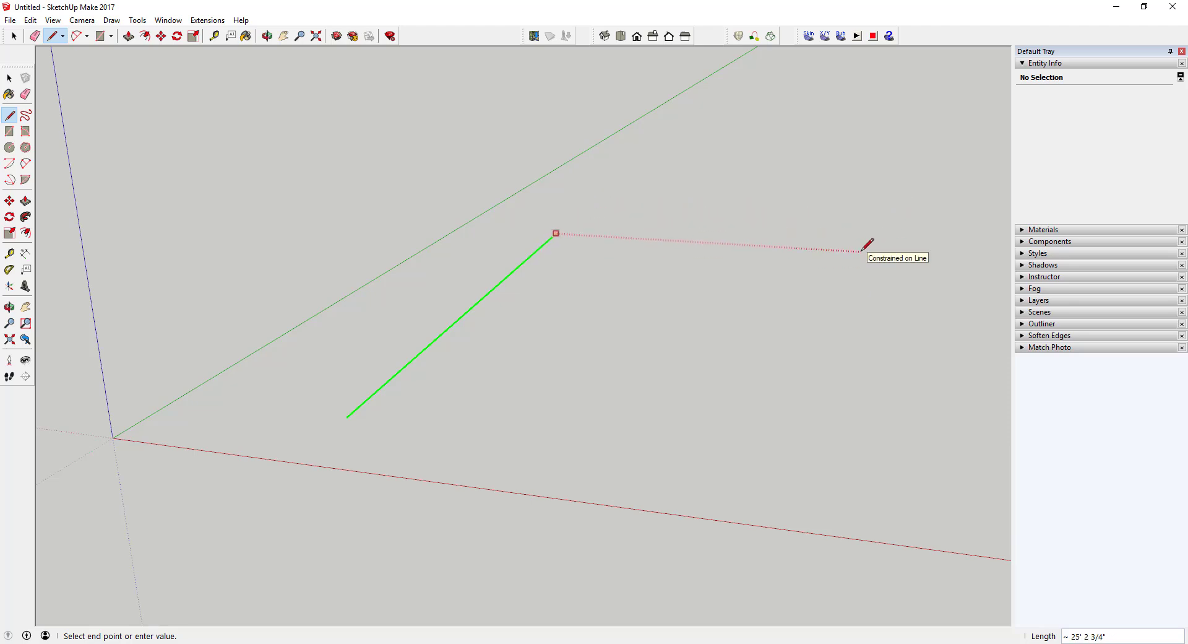
key(Right)
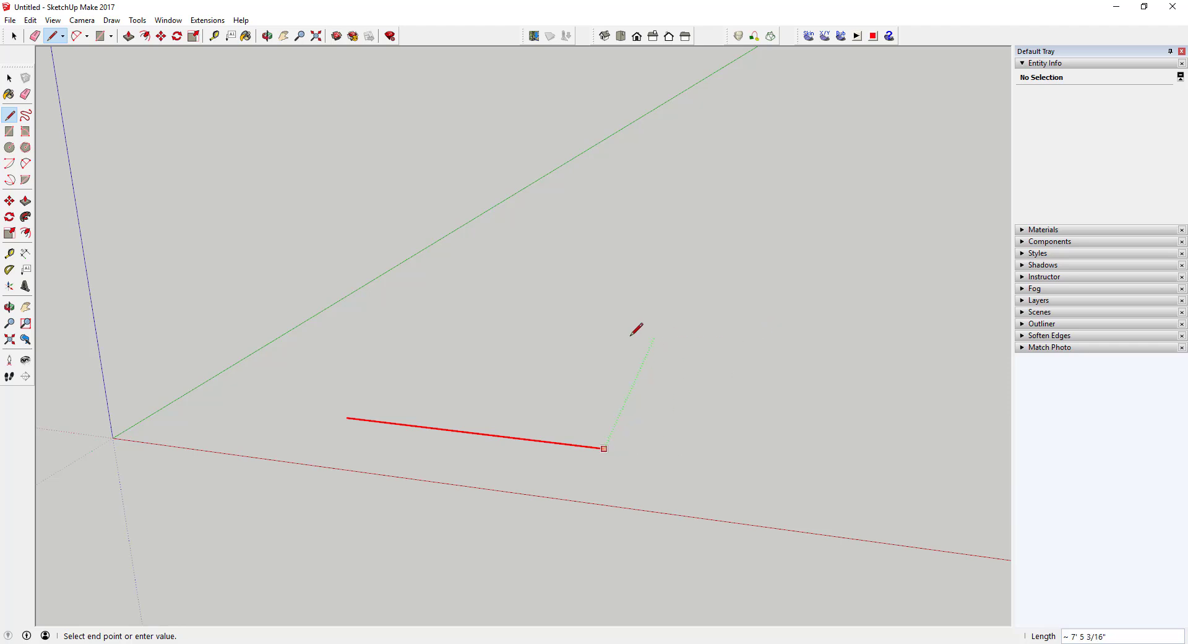
key(Up)
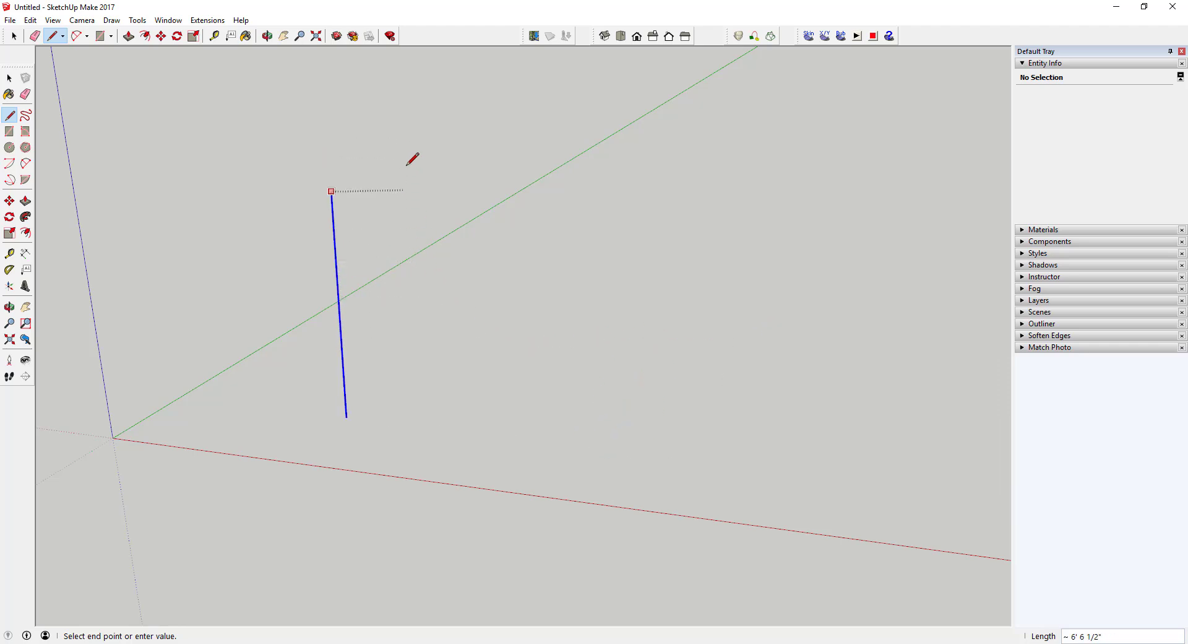
key(Right)
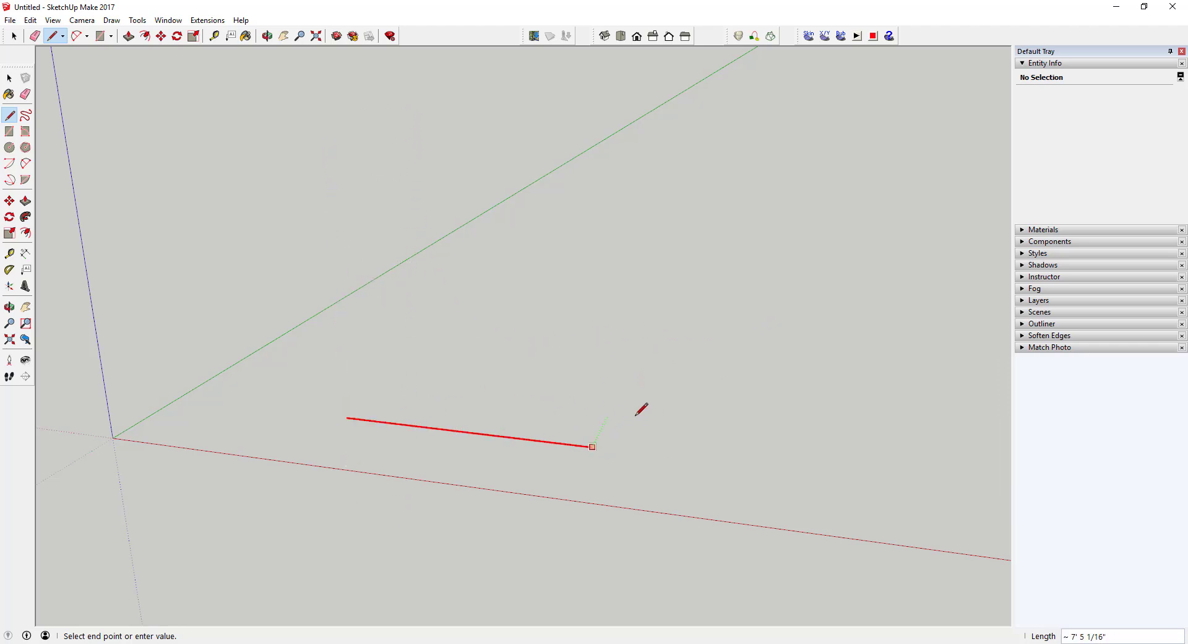
key(Up)
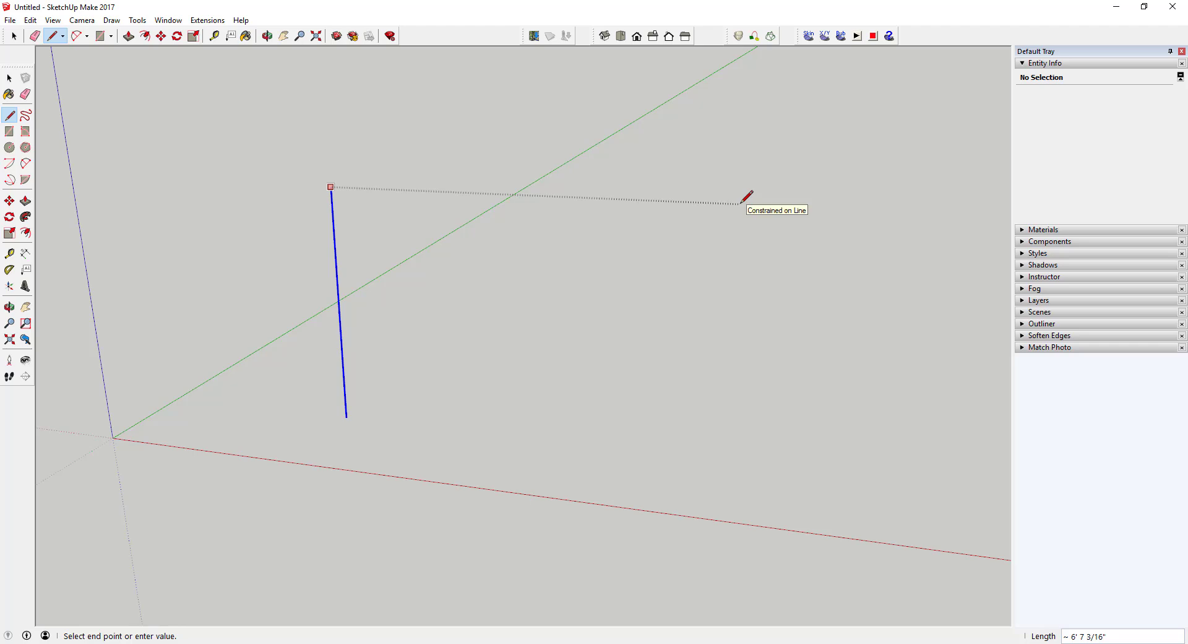
key(space)
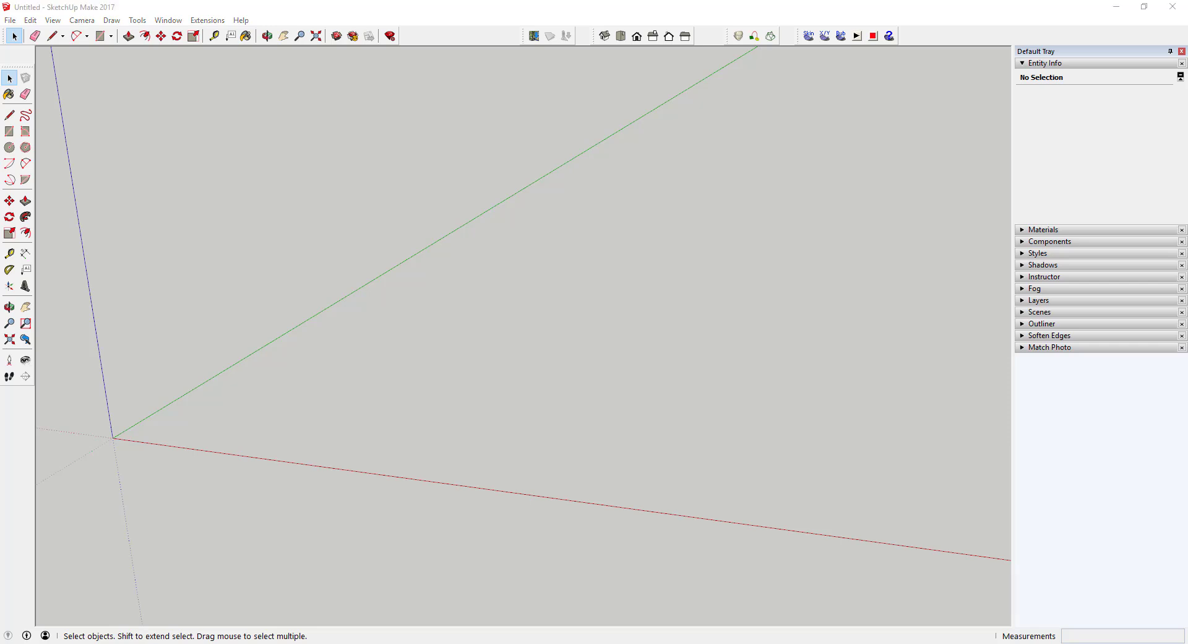
Step: Draw a rectangle about 8' by 7'7" on the ground near the origin and Push/Pull it up into a box about 5' high
key(r)
click(224, 428)
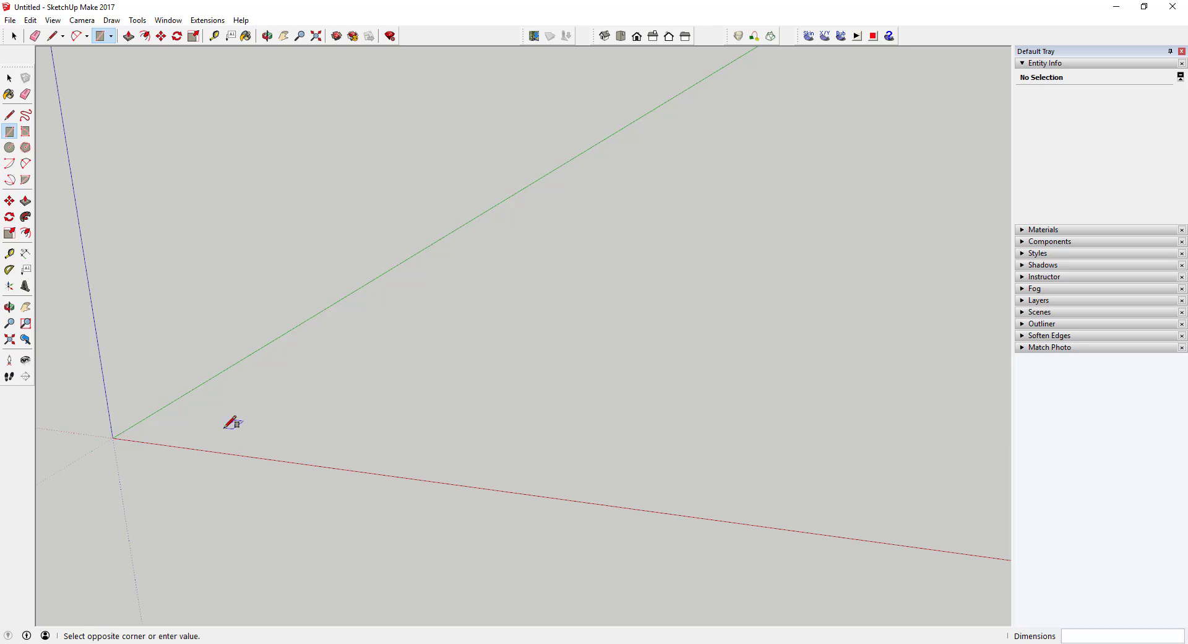
click(564, 363)
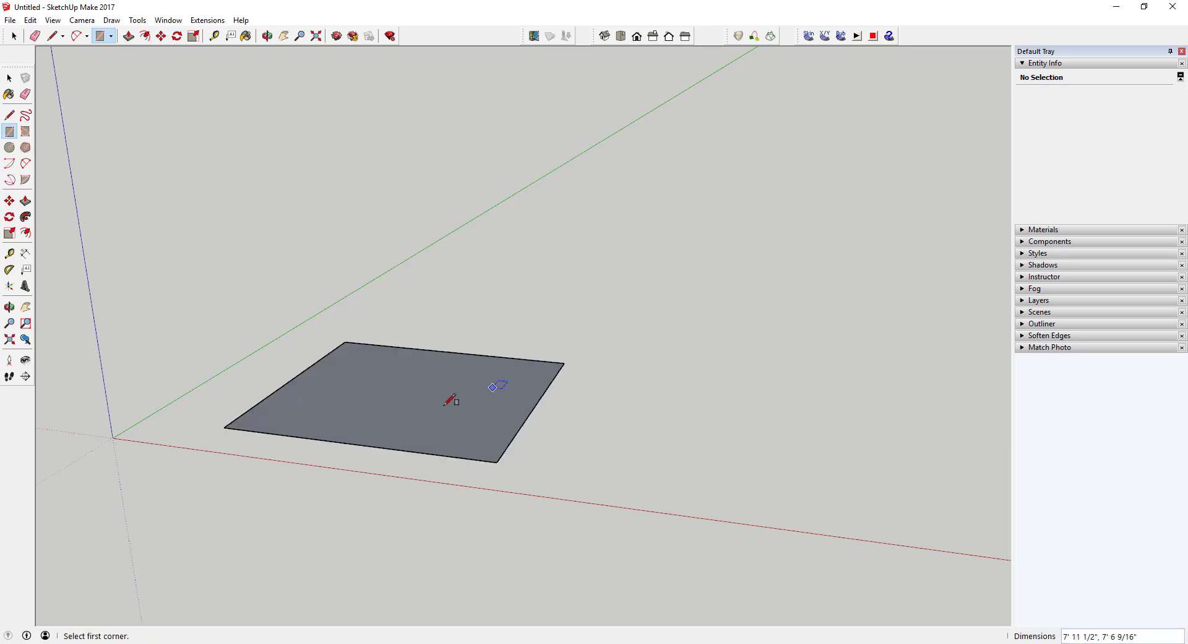
key(space)
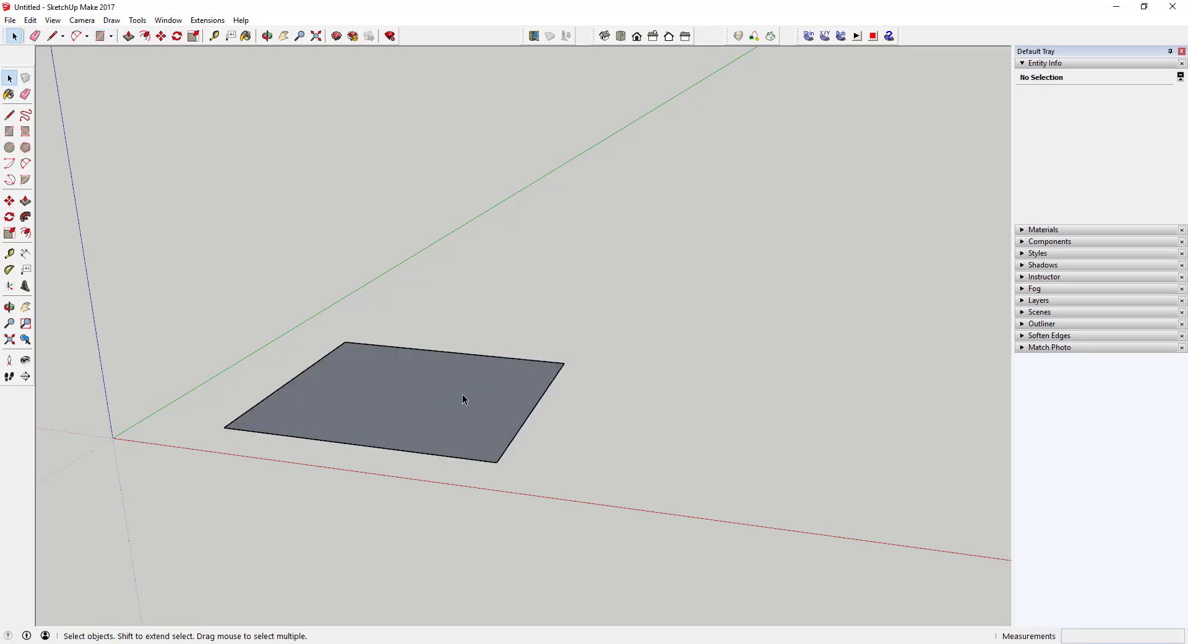
click(25, 202)
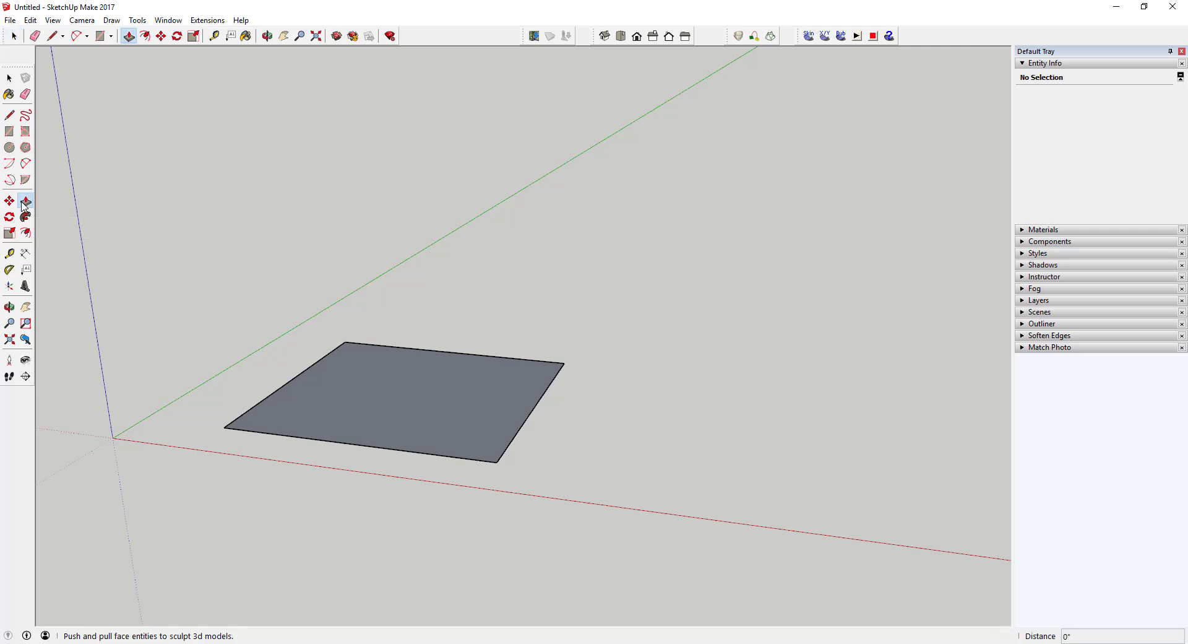
drag(413, 409, 456, 270)
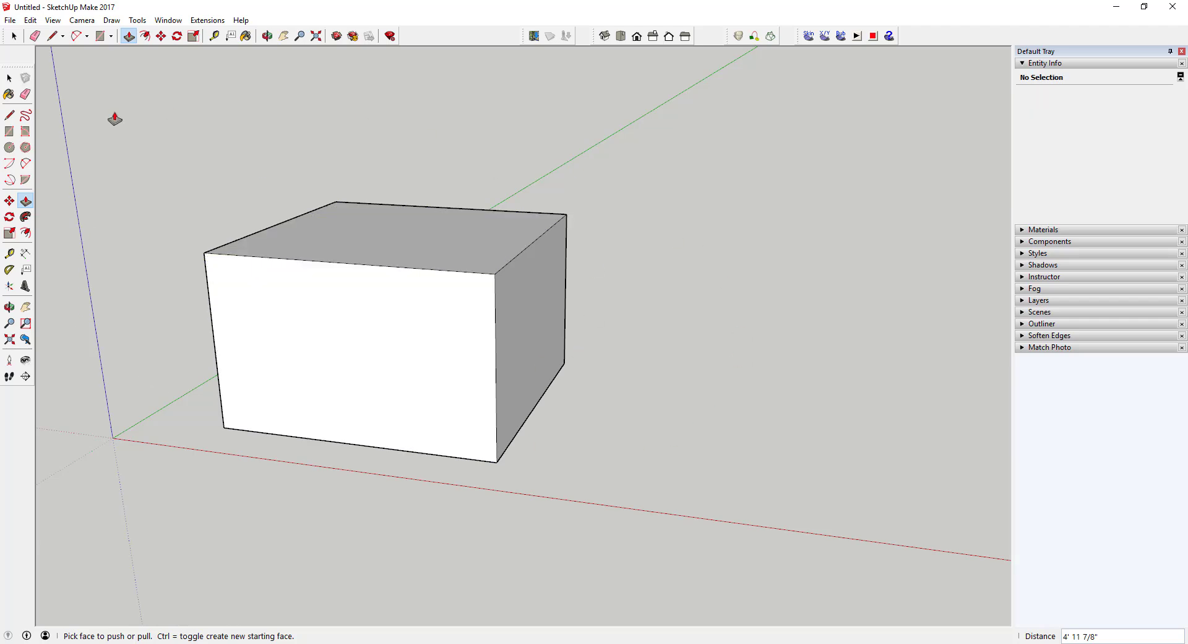
Step: Undo the box extrusion, select the ground rectangle with its edges, and try moving it up off the ground
key(ctrl+z)
key(space)
double_click(480, 415)
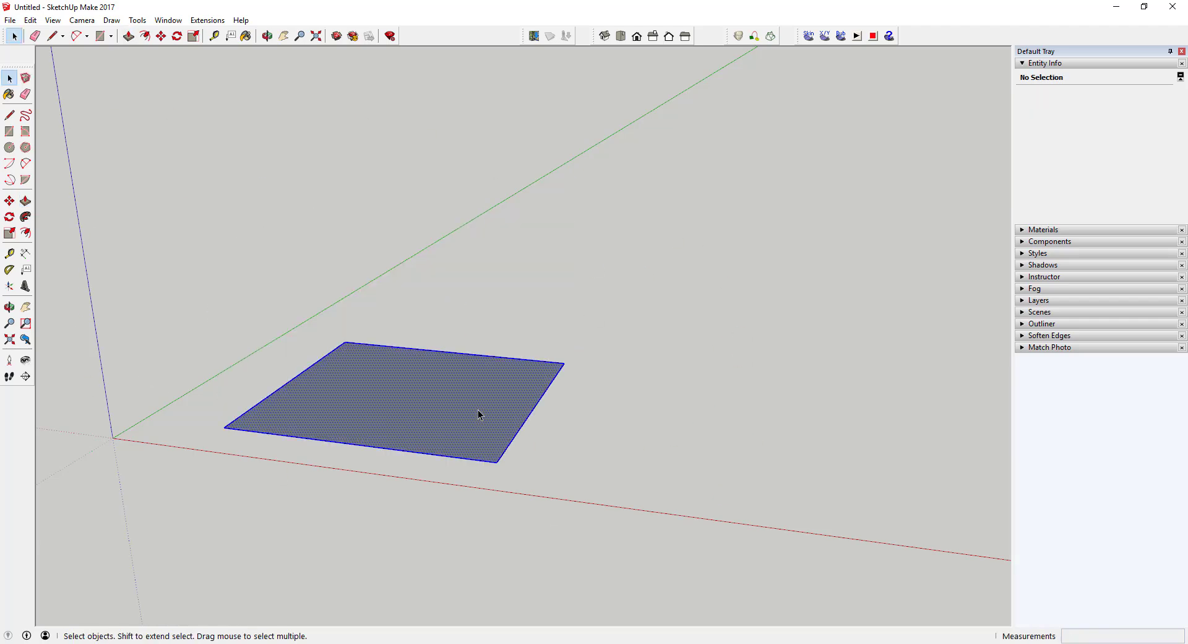
key(m)
click(484, 425)
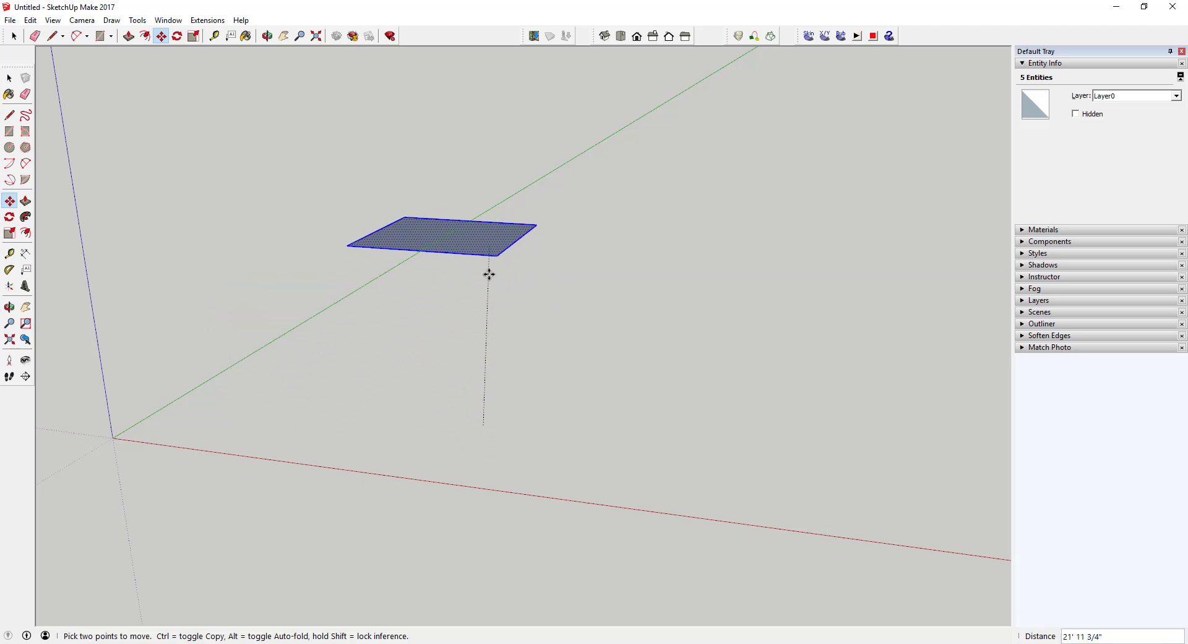
key(space)
Step: Push/Pull the ground rectangle up into a box about 5' 10 3/4" high
key(p)
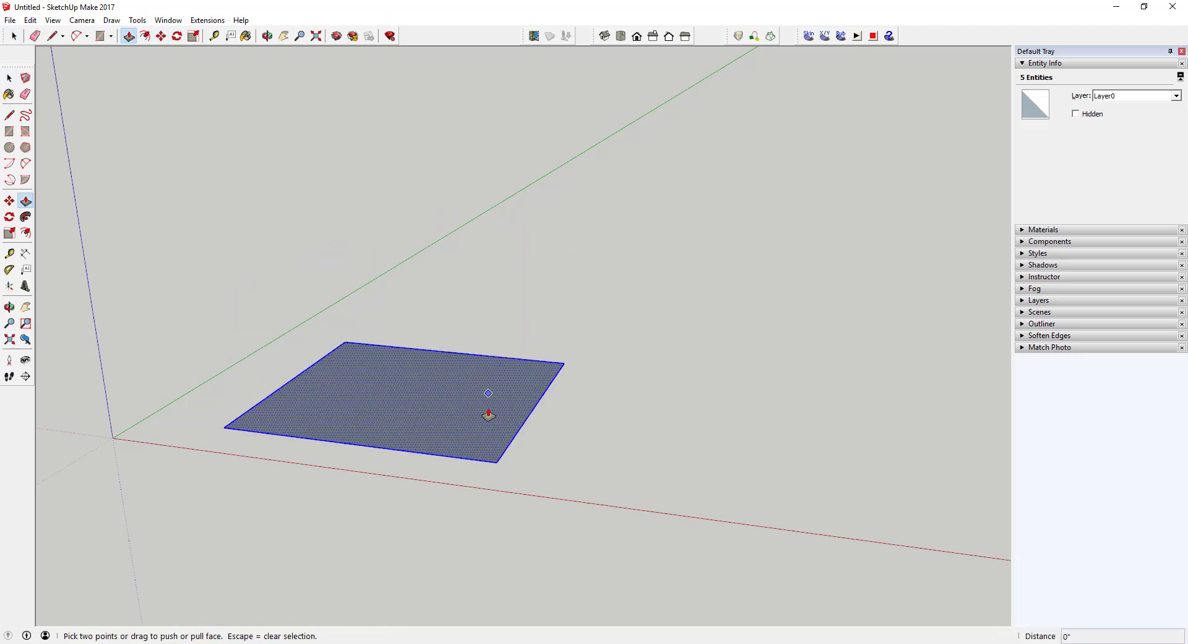
click(488, 416)
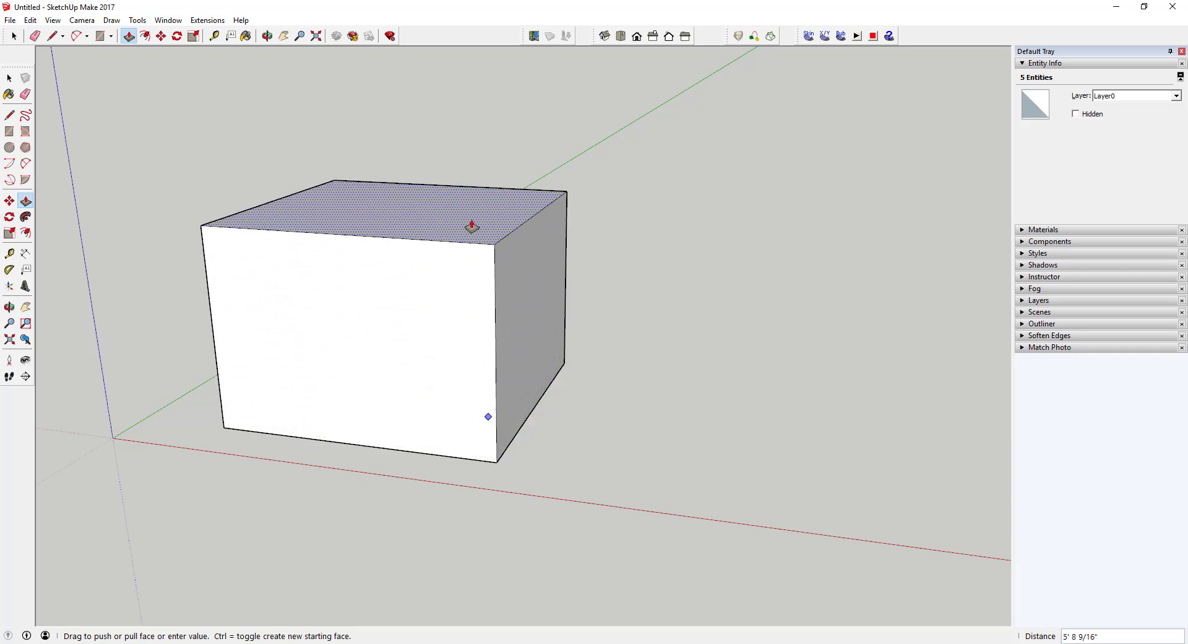
click(473, 218)
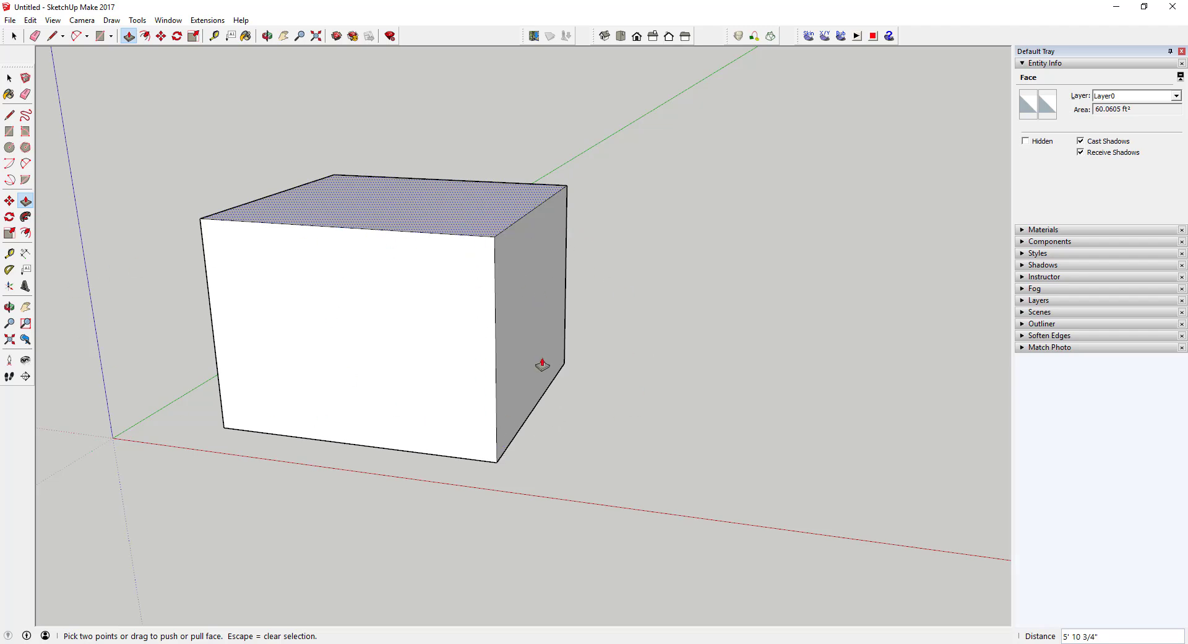
Step: Deselect the box's top face and orbit around the box to view its front and adjacent side
key(o)
drag(509, 292, 520, 319)
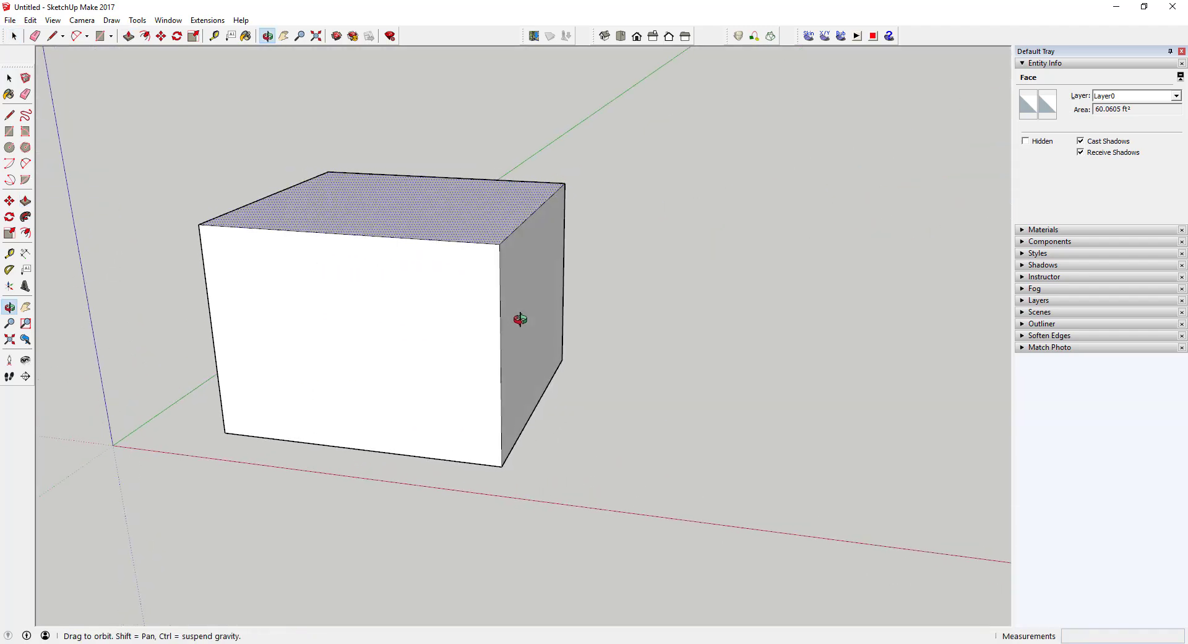
key(space)
scroll(518, 328, up, 1)
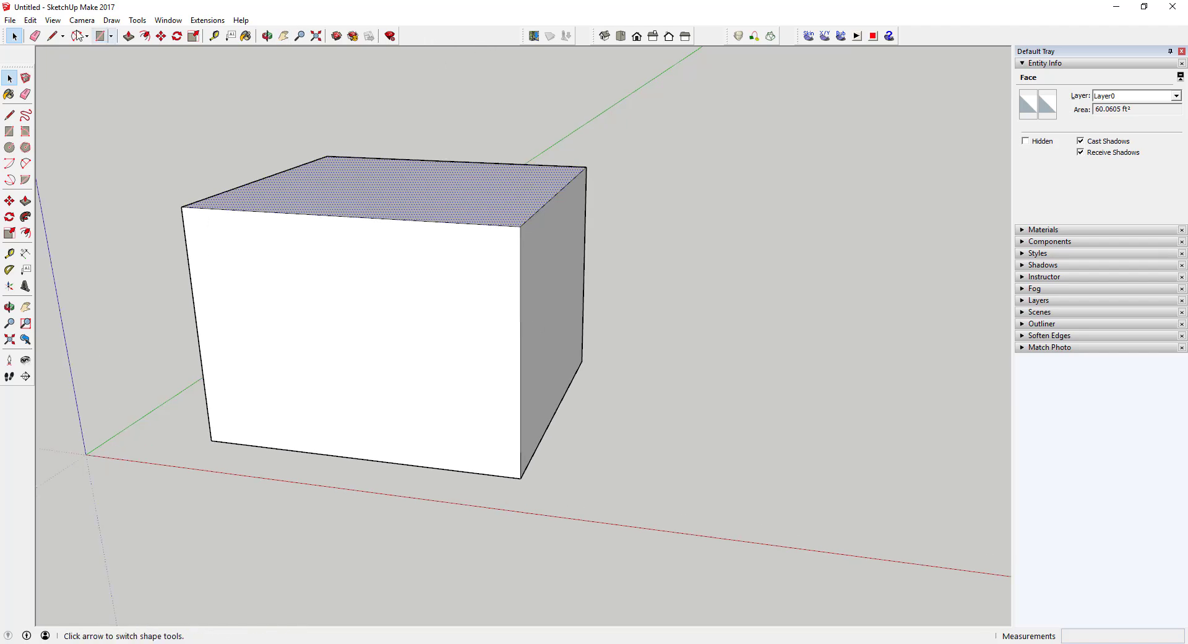
click(53, 20)
mouse_move(160, 24)
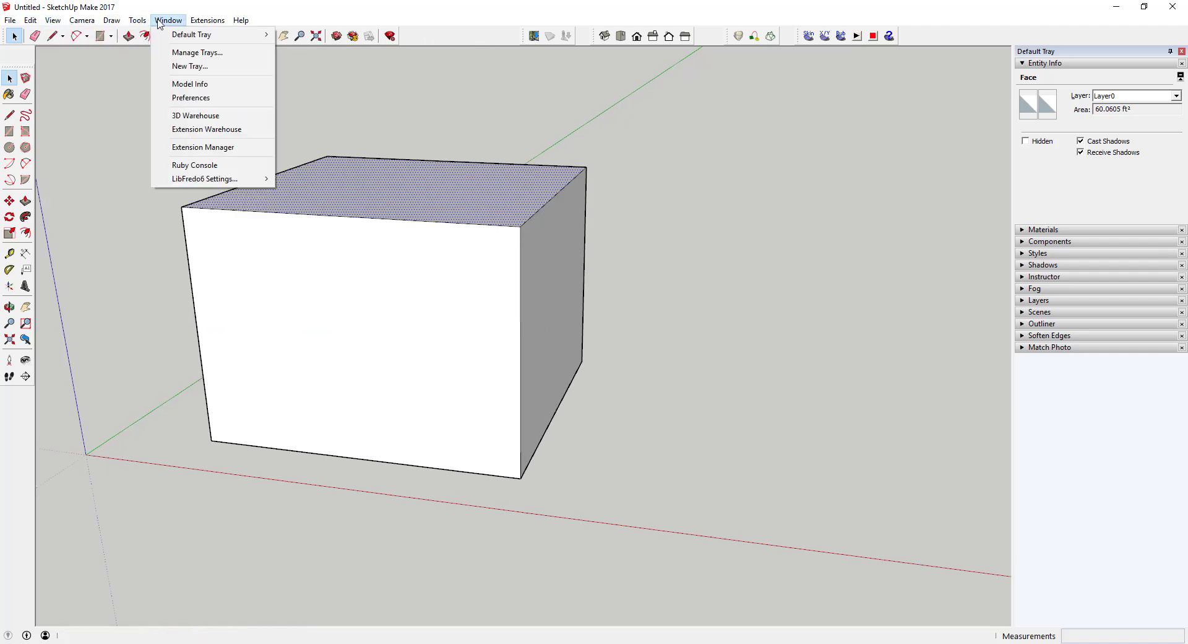
click(645, 309)
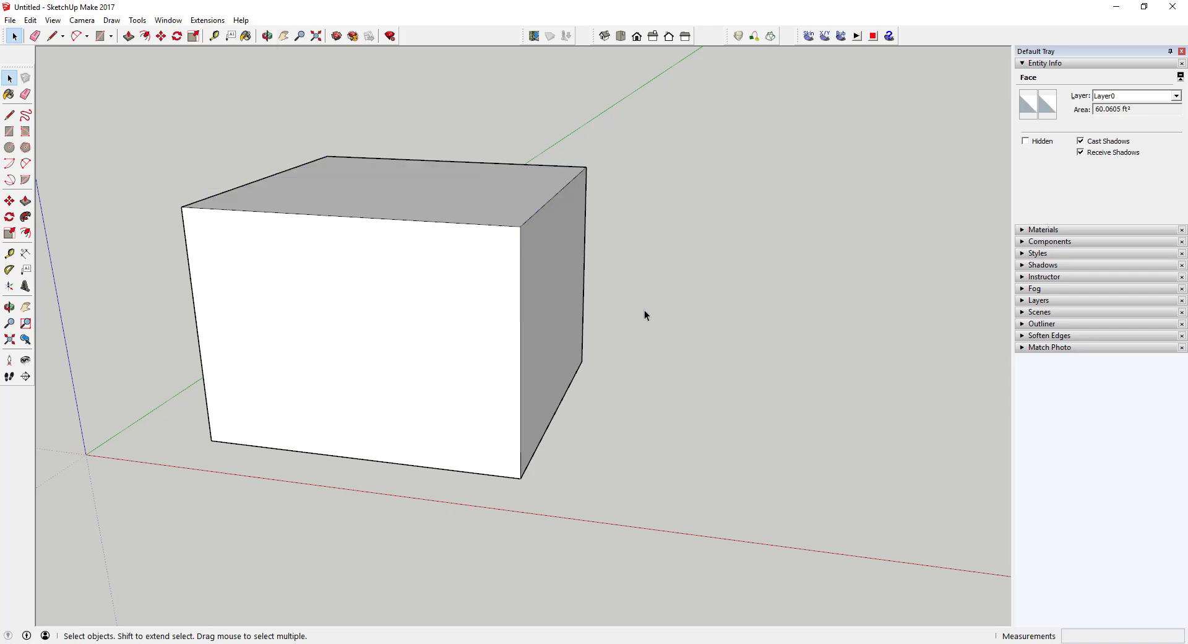
middle_drag(644, 309, 577, 274)
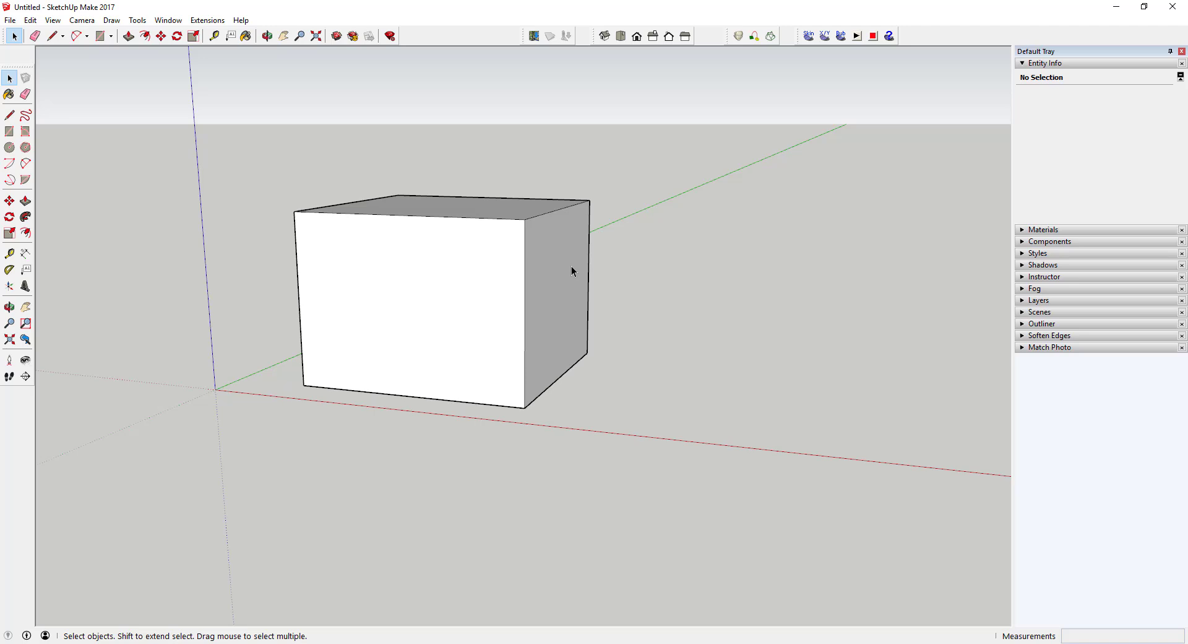
key(o)
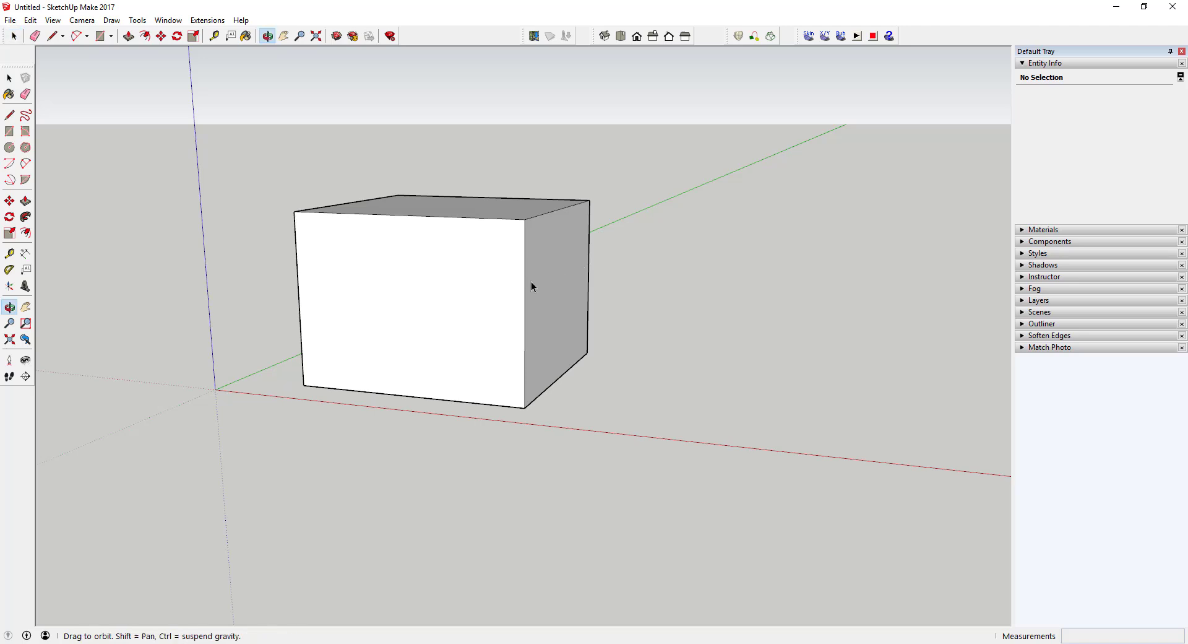
mouse_move(531, 282)
mouse_down()
mouse_move(843, 282)
mouse_move(660, 336)
mouse_move(417, 305)
mouse_up()
key(space)
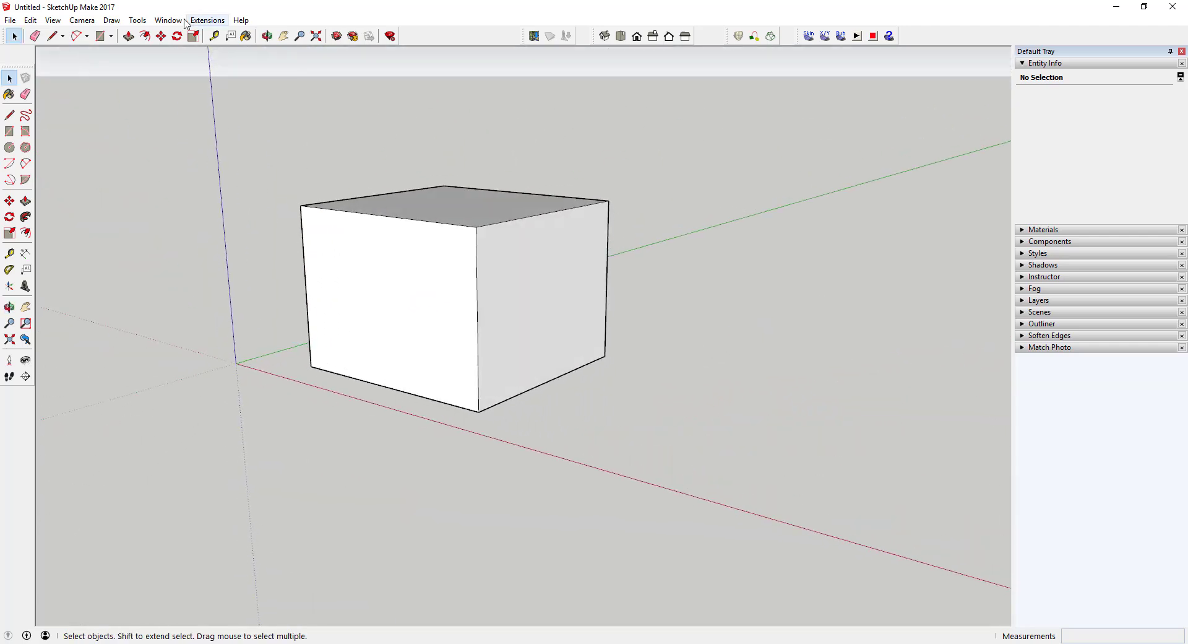
Step: Activate the Orbit tool and examine the box from several sides and heights
click(111, 20)
mouse_move(89, 25)
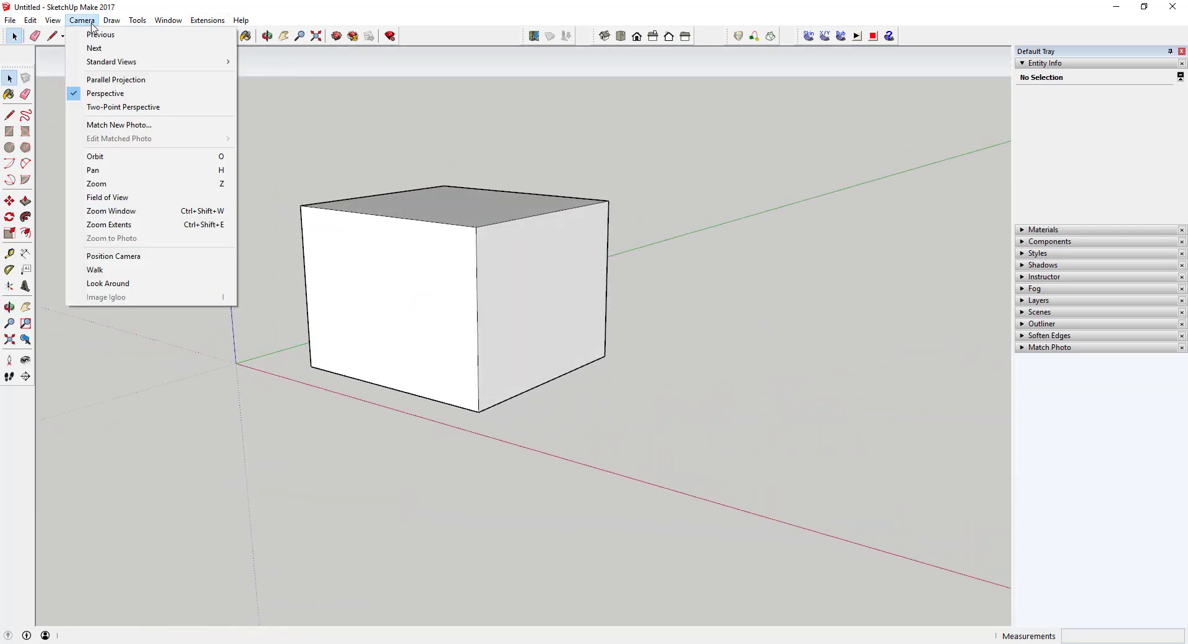
click(117, 156)
drag(536, 309, 718, 334)
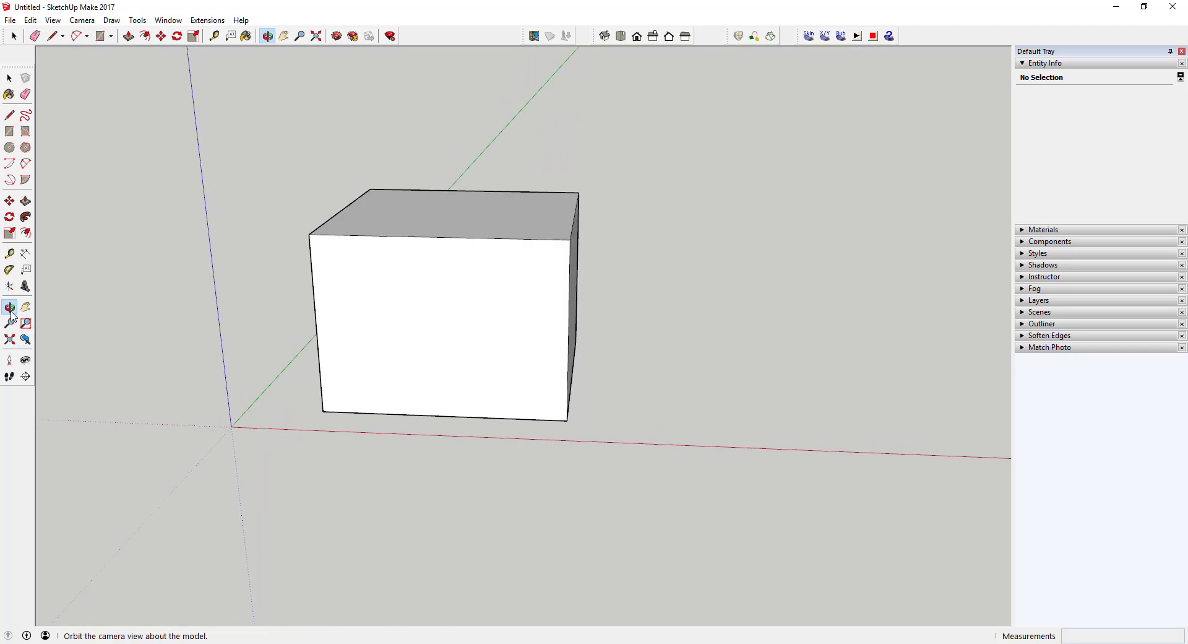
drag(344, 315, 284, 289)
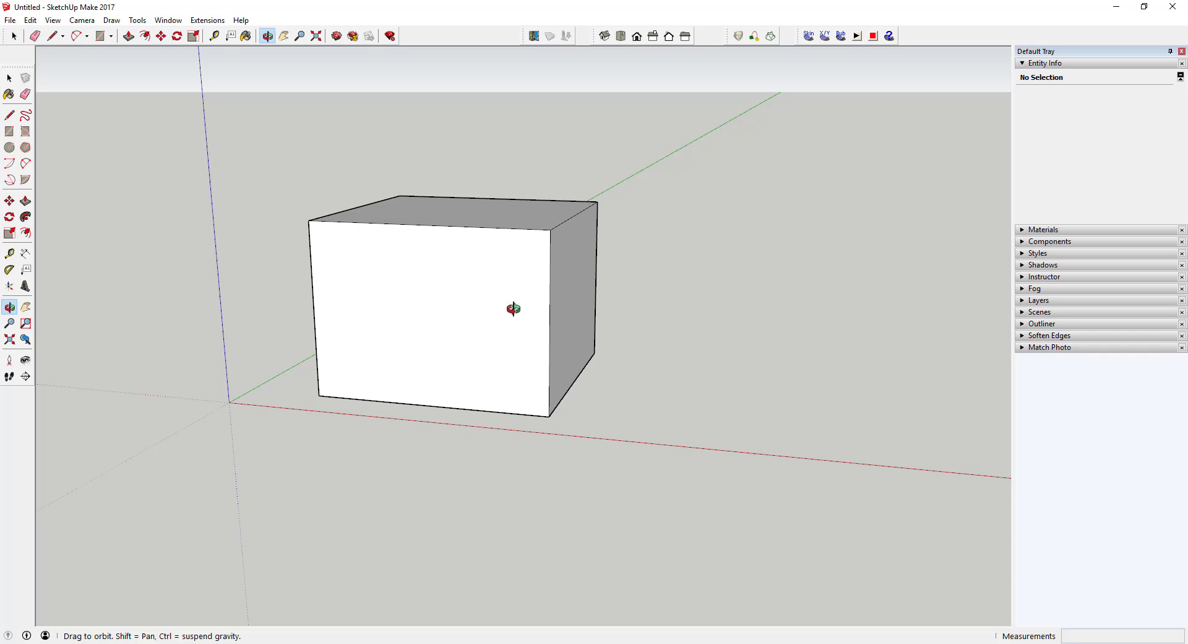
drag(512, 310, 432, 220)
key(space)
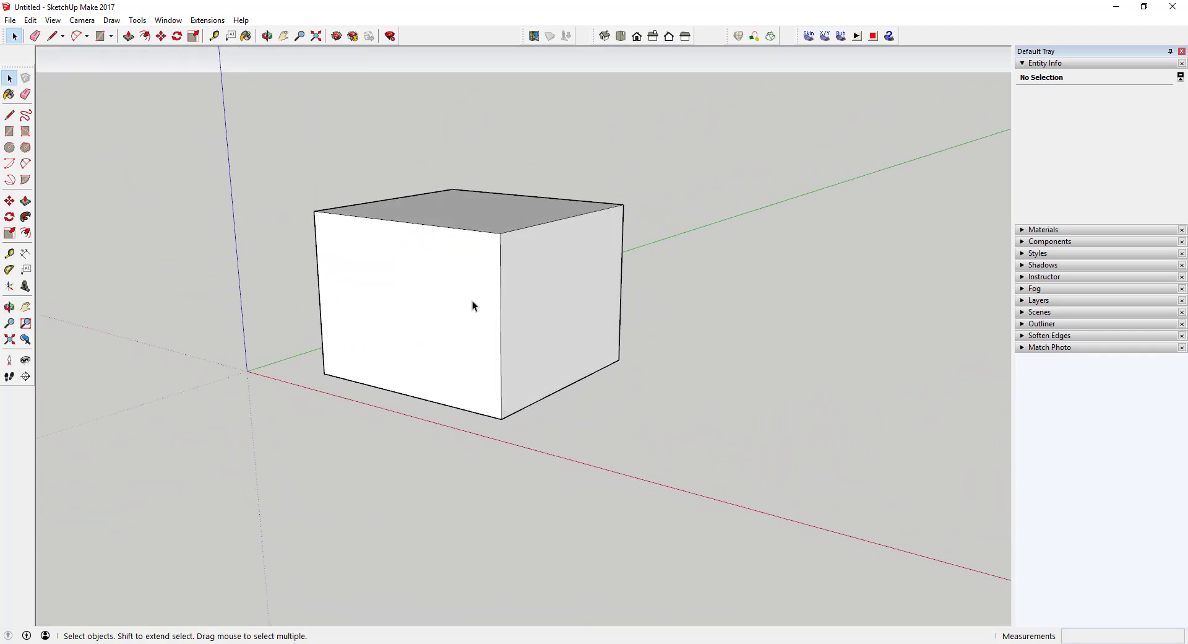
key(o)
drag(444, 312, 576, 299)
key(space)
middle_drag(560, 304, 532, 339)
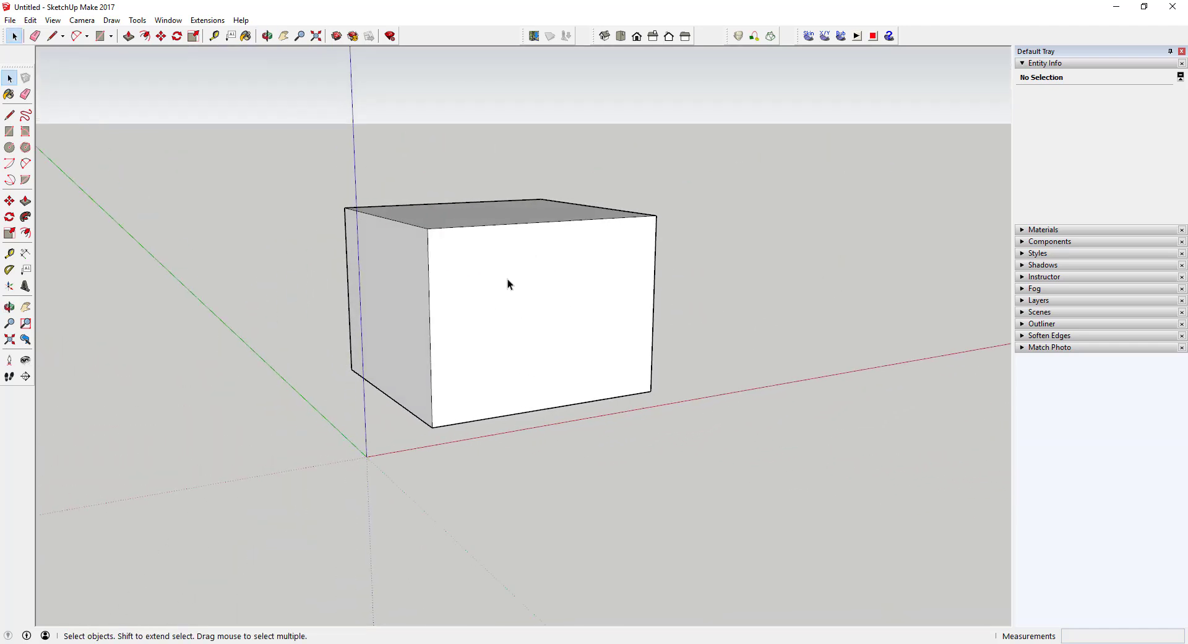
Step: Draw a circle of about 1.04 sq ft near the middle of the box's large front face
key(c)
click(553, 298)
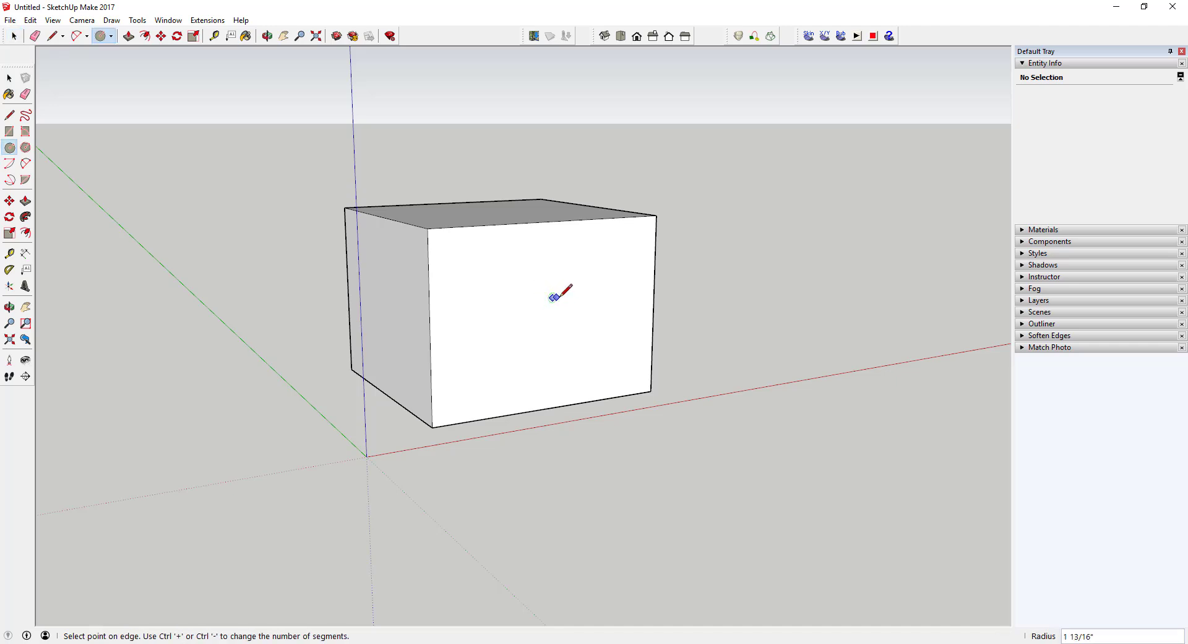
click(569, 295)
key(space)
middle_drag(569, 295, 611, 276)
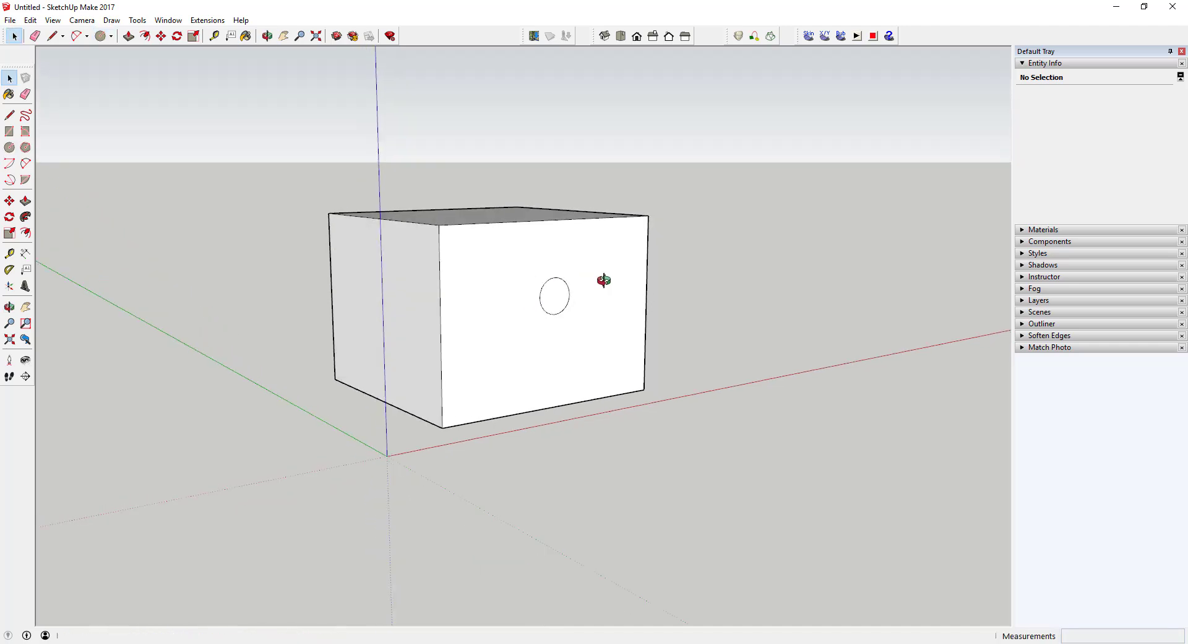
scroll(556, 300, up, 3)
scroll(547, 302, up, 3)
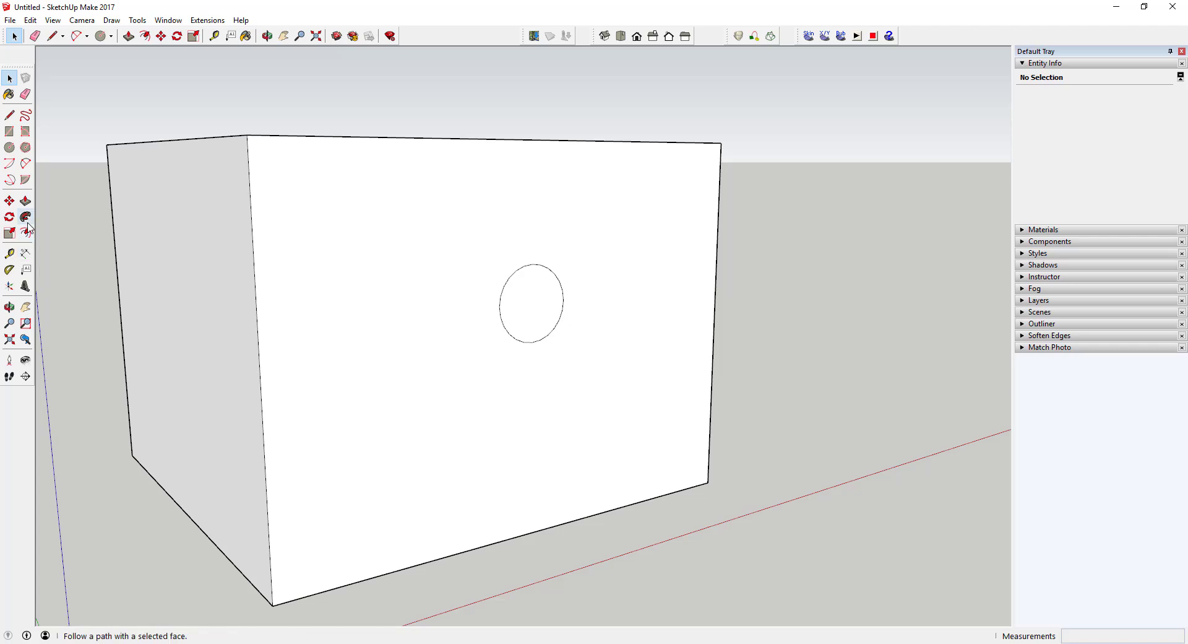
Step: Push/Pull the circle through the box to the opposite face, 7' 6 9/16" deep, to cut a through hole
click(536, 303)
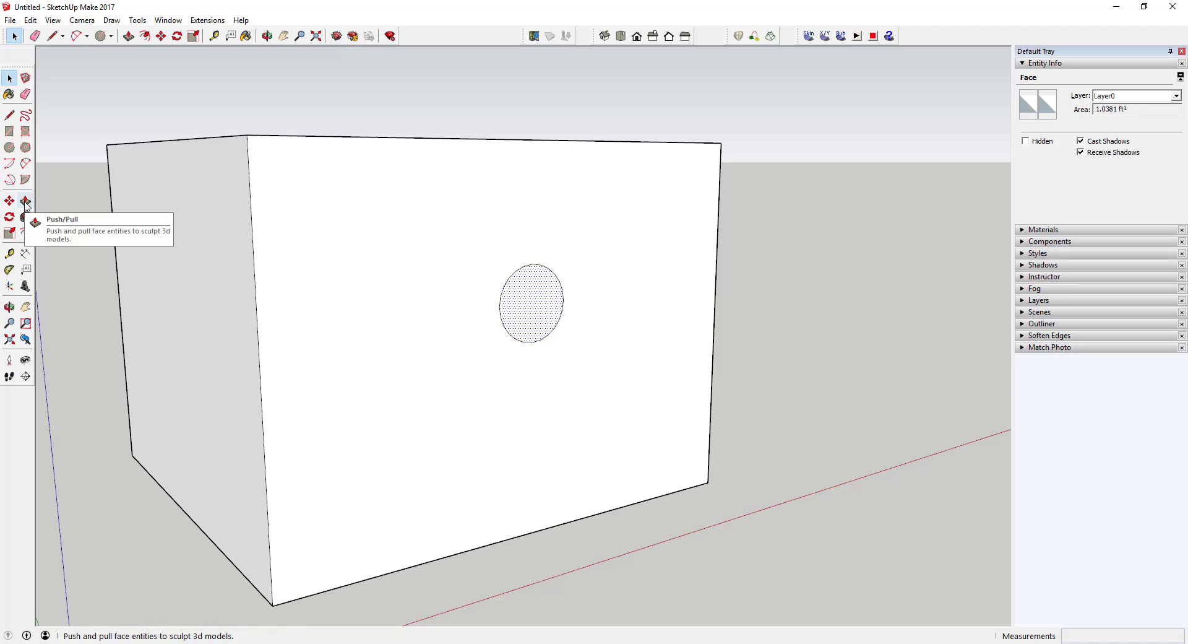
click(26, 201)
click(539, 309)
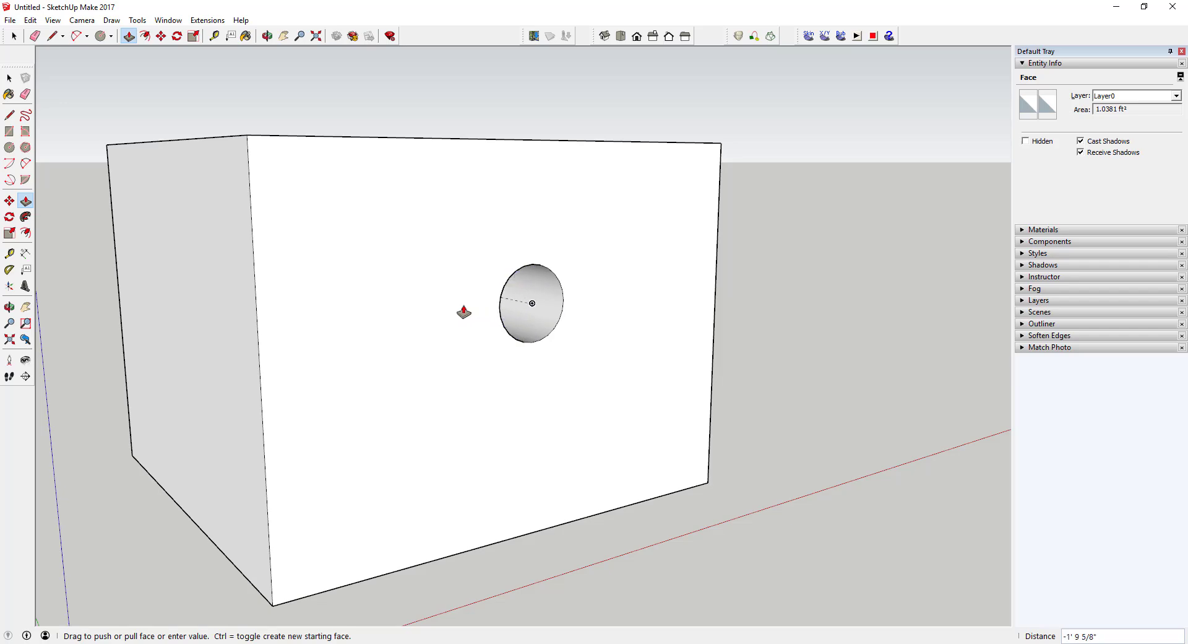
middle_drag(464, 311, 719, 315)
click(326, 301)
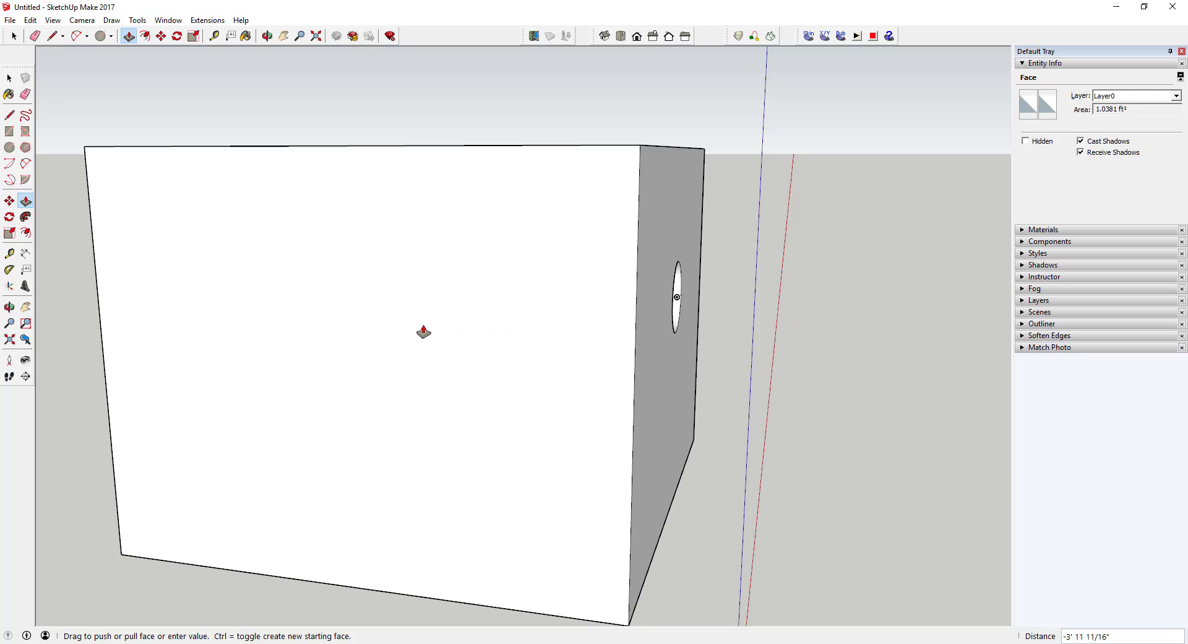
scroll(464, 304, down, 5)
middle_drag(393, 308, 581, 313)
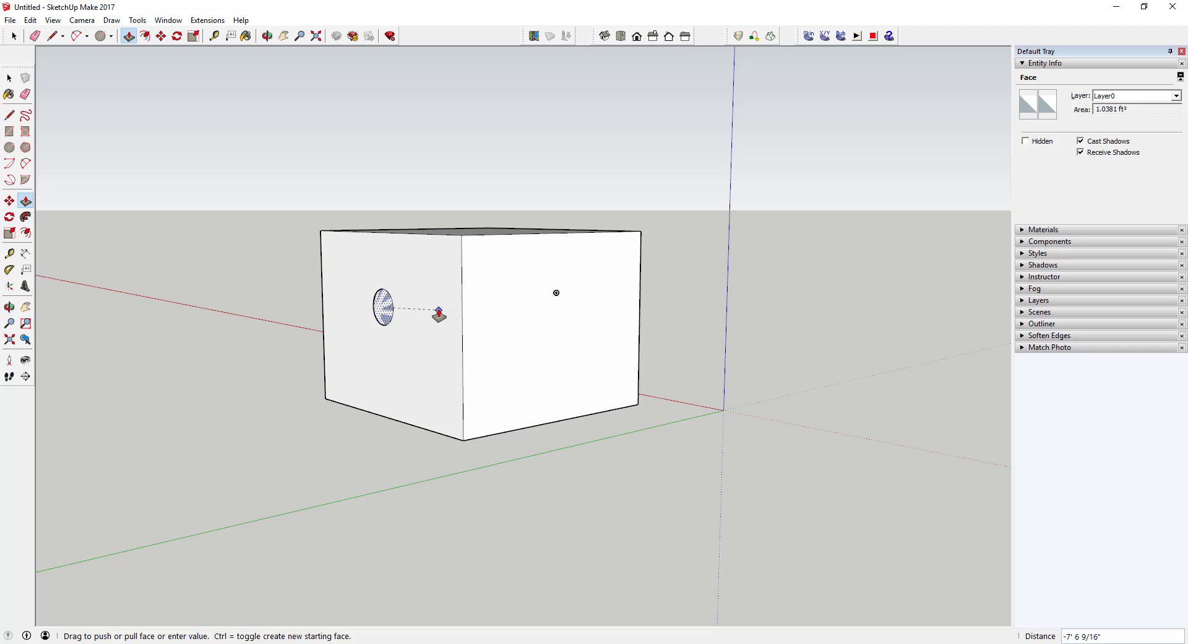
middle_drag(642, 316, 477, 321)
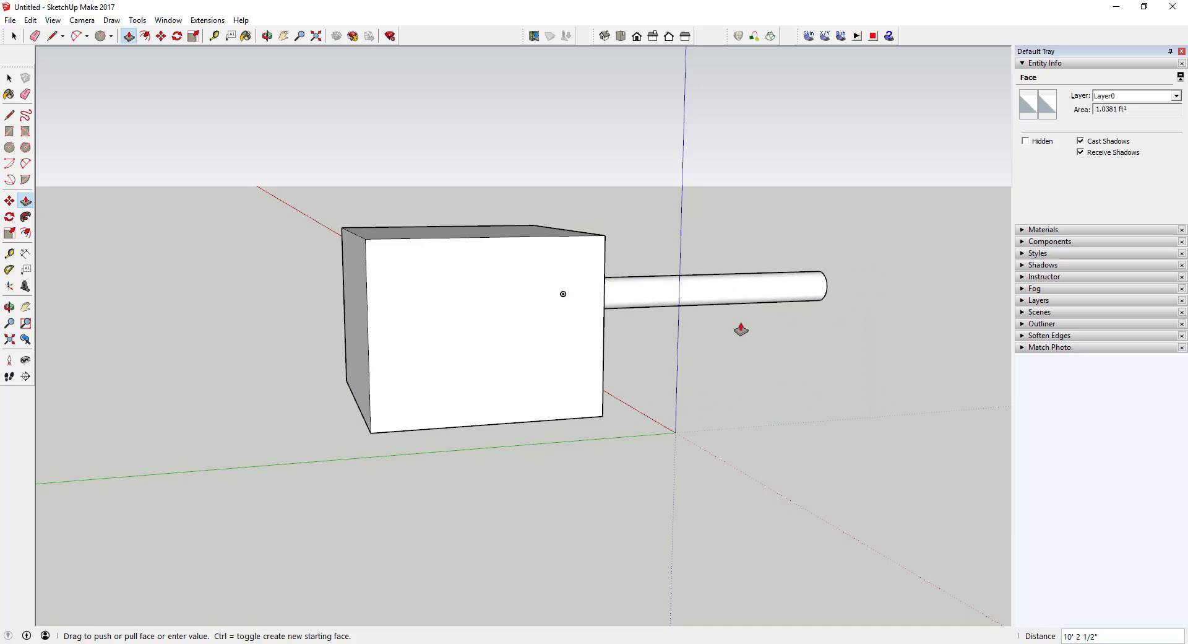
middle_drag(461, 344, 626, 318)
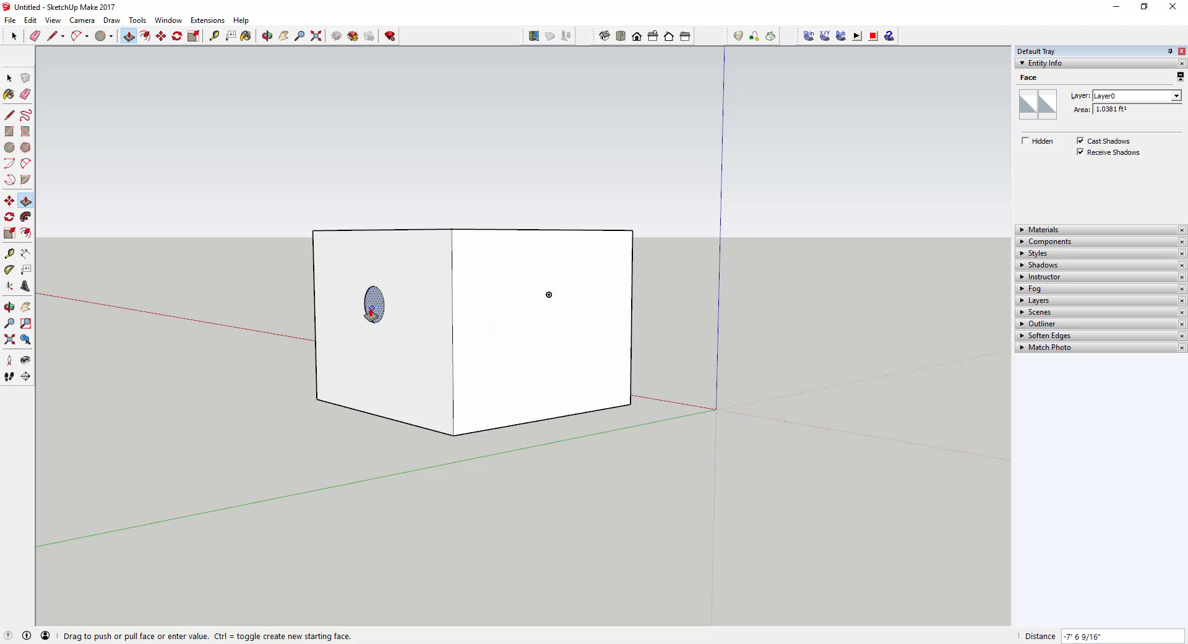
click(425, 351)
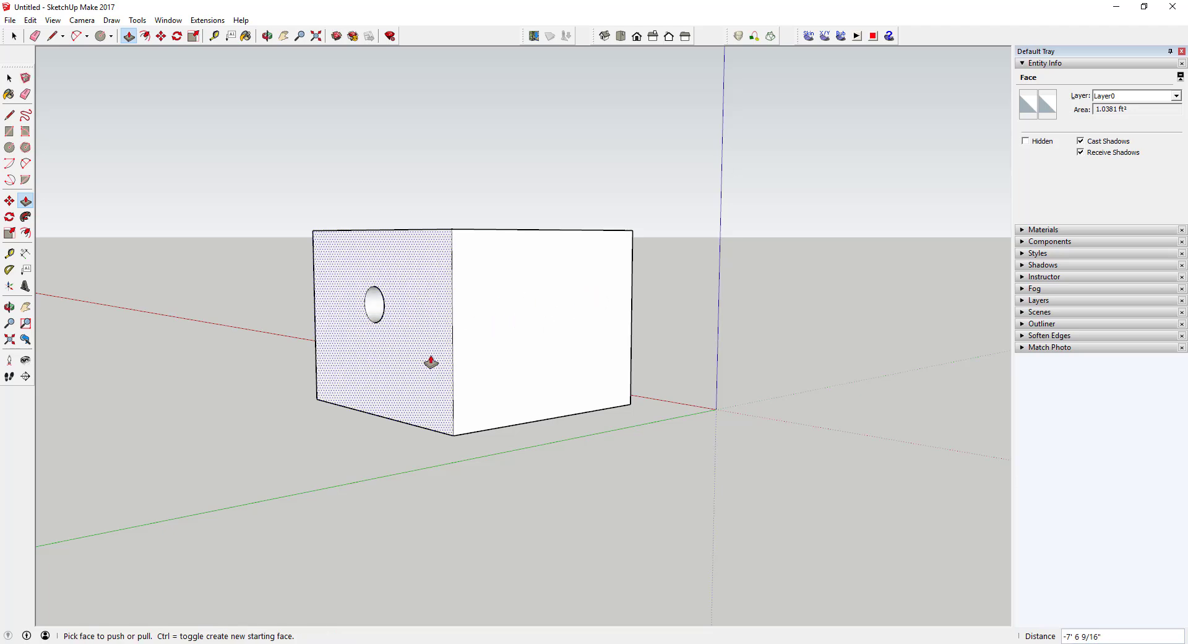
Step: Examine the circular hole from the back face by looking through it to the other side
middle_drag(416, 350, 514, 332)
scroll(496, 313, up, 5)
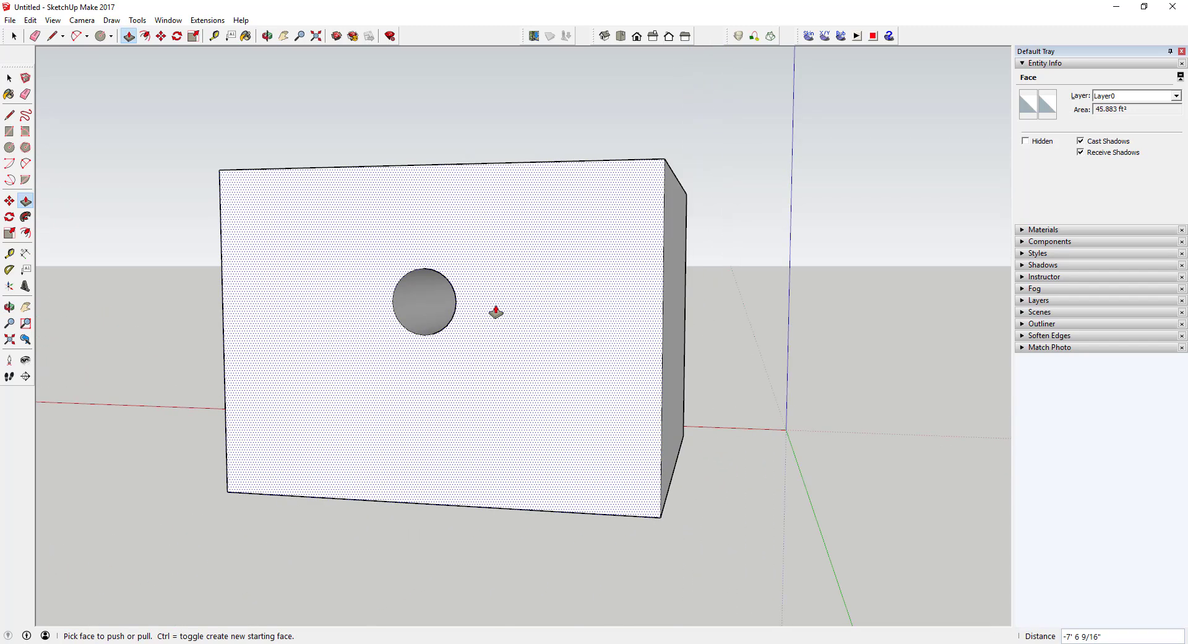
middle_drag(481, 260, 442, 259)
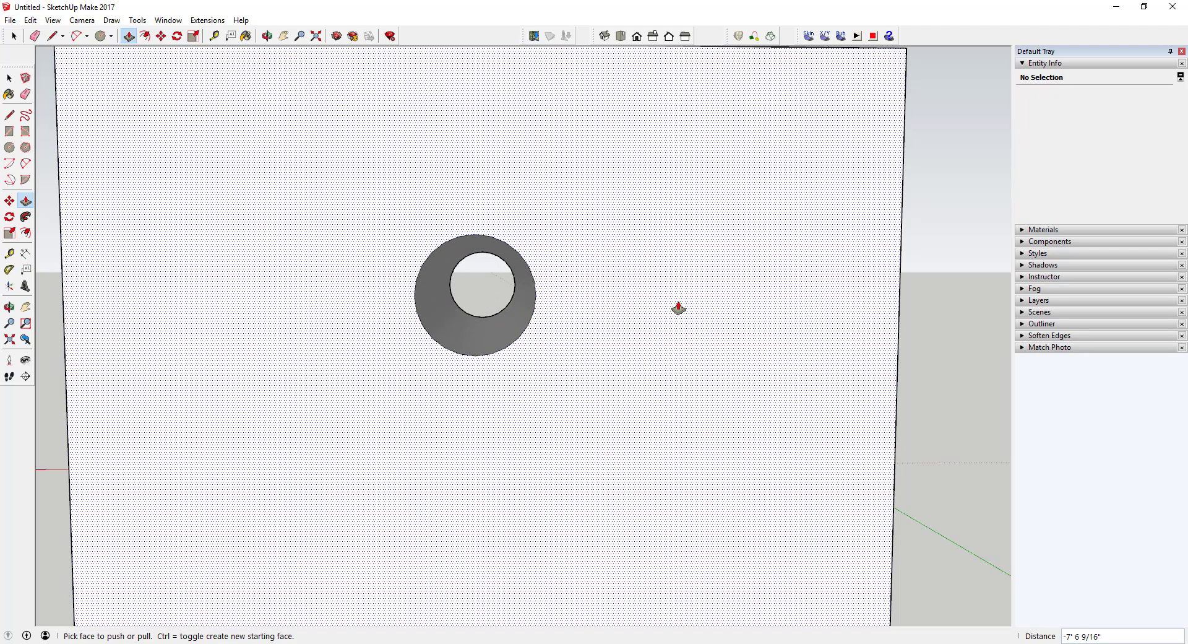
scroll(693, 309, down, 5)
middle_drag(708, 313, 665, 325)
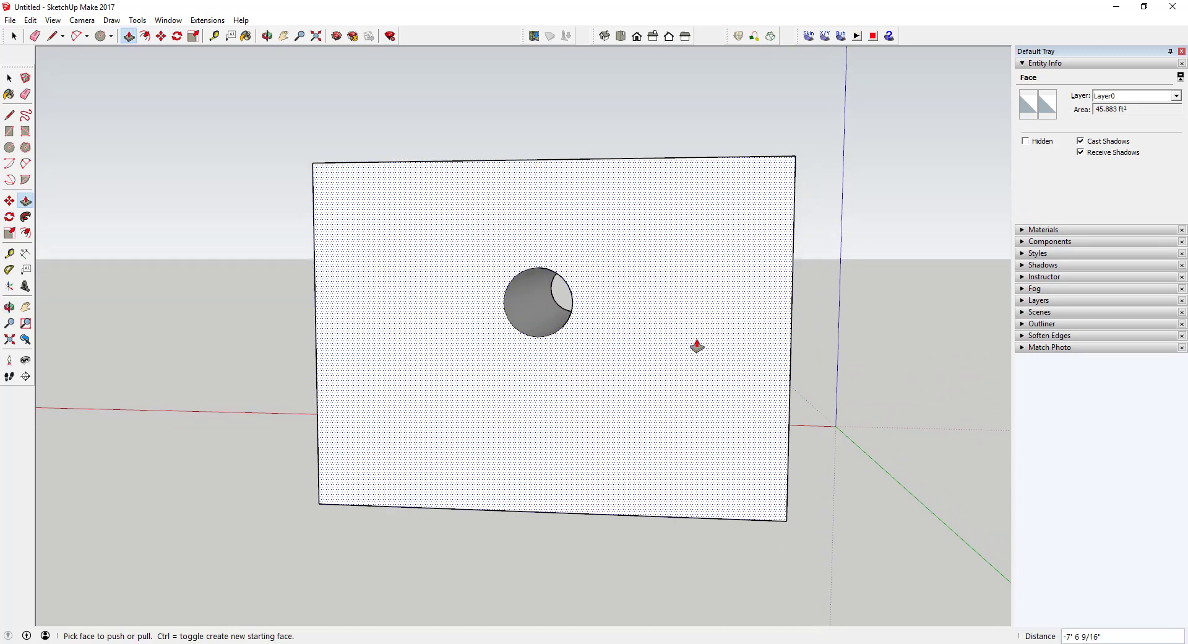
scroll(697, 345, down, 3)
Step: Draw a tangent arc across the face's upper corner near the blue axis, cutting off a corner area of about 39 sq in
middle_drag(801, 292, 743, 253)
key(a)
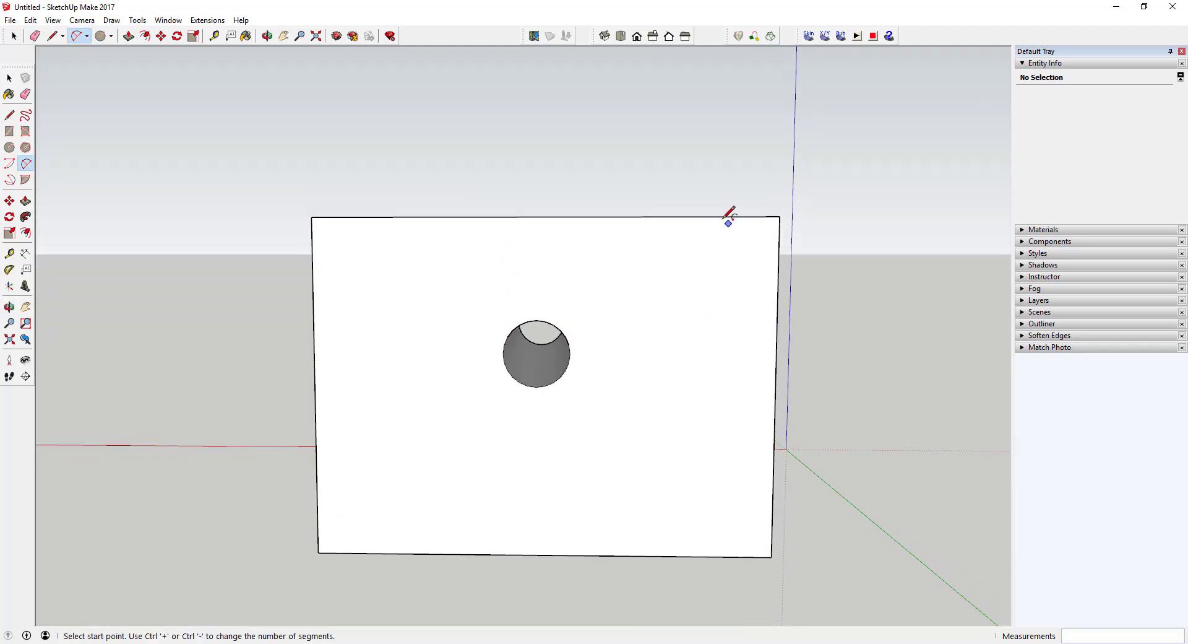
click(713, 216)
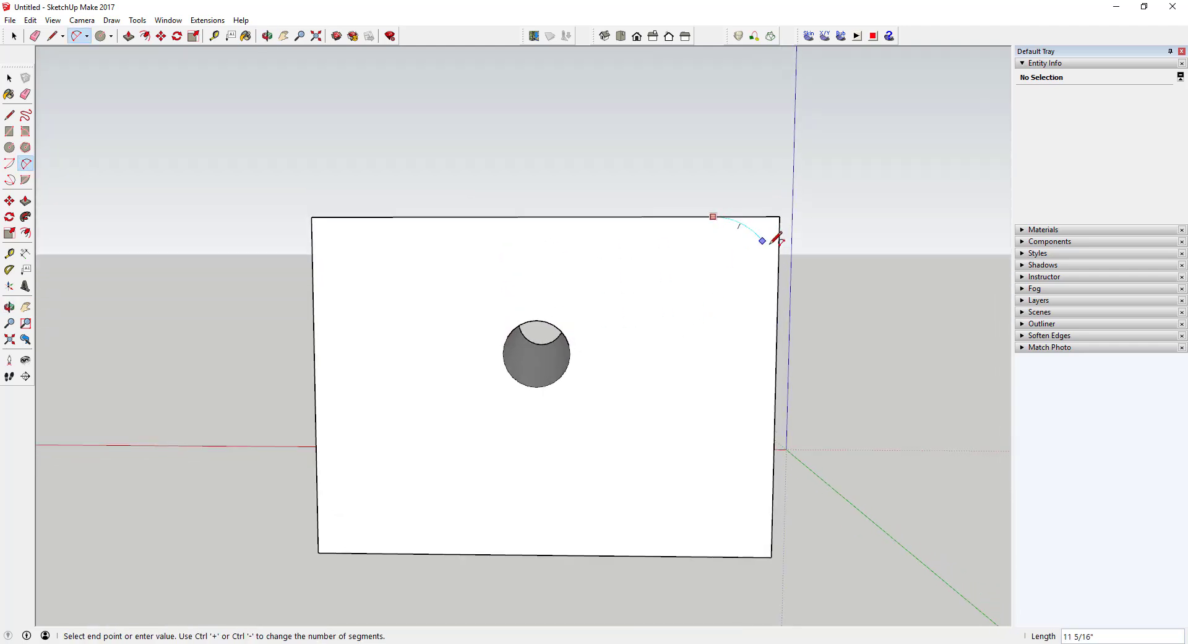
click(778, 282)
click(784, 275)
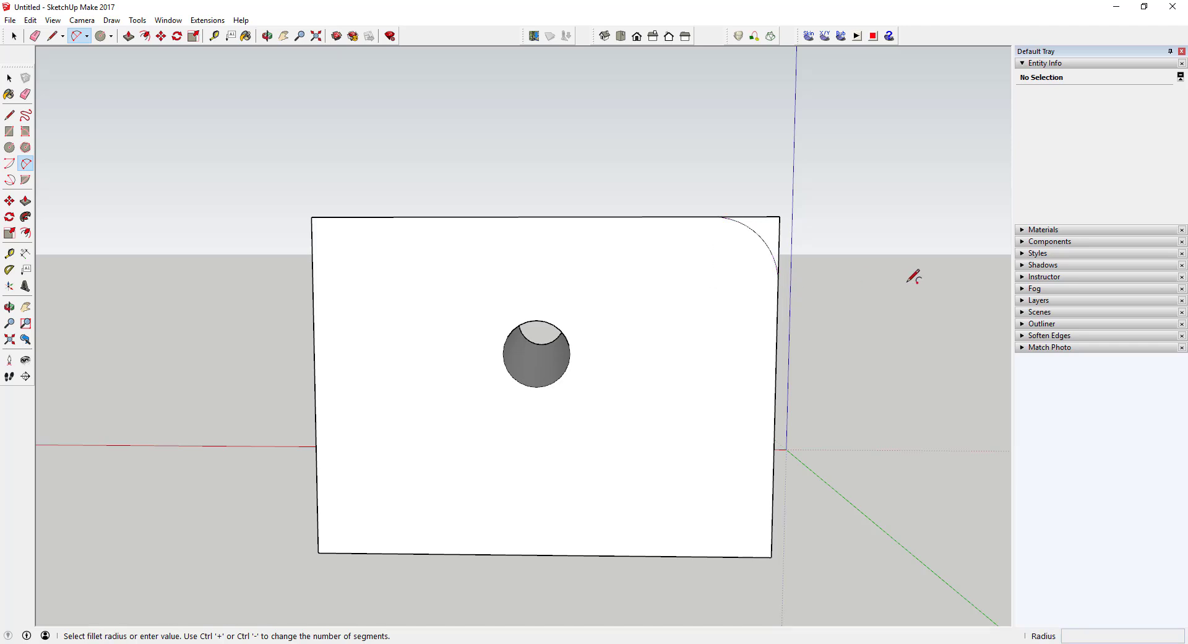
Step: Push/Pull the small corner face outside the arc 7' 6 9/16" through the box to round off that edge
middle_drag(915, 276, 644, 291)
key(space)
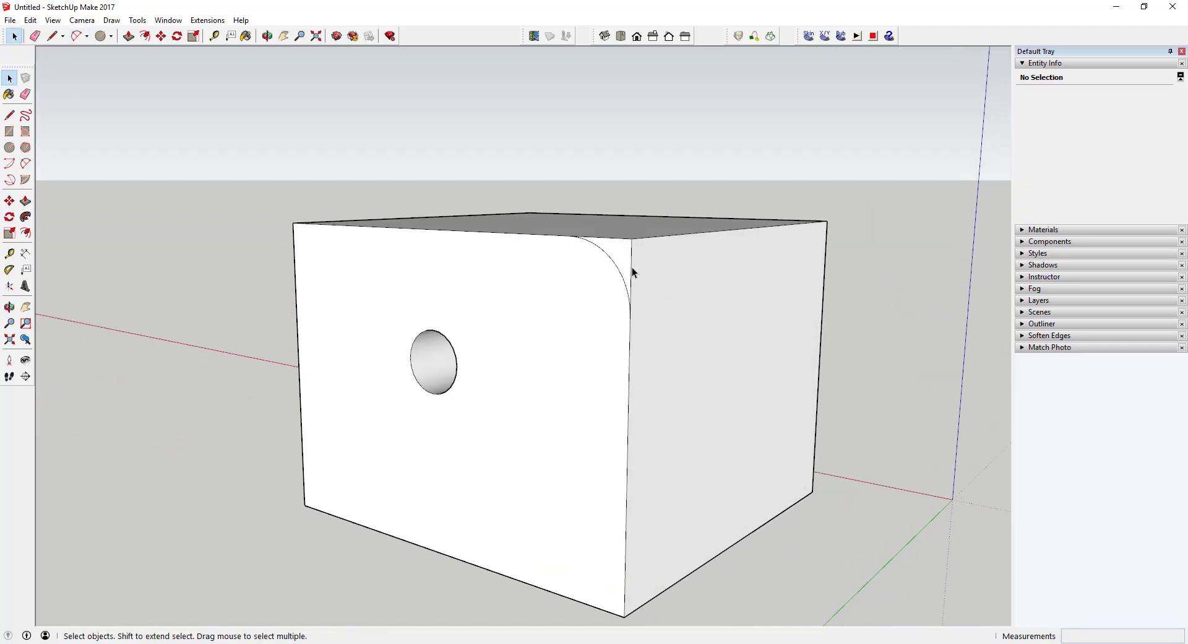
key(p)
drag(629, 266, 829, 259)
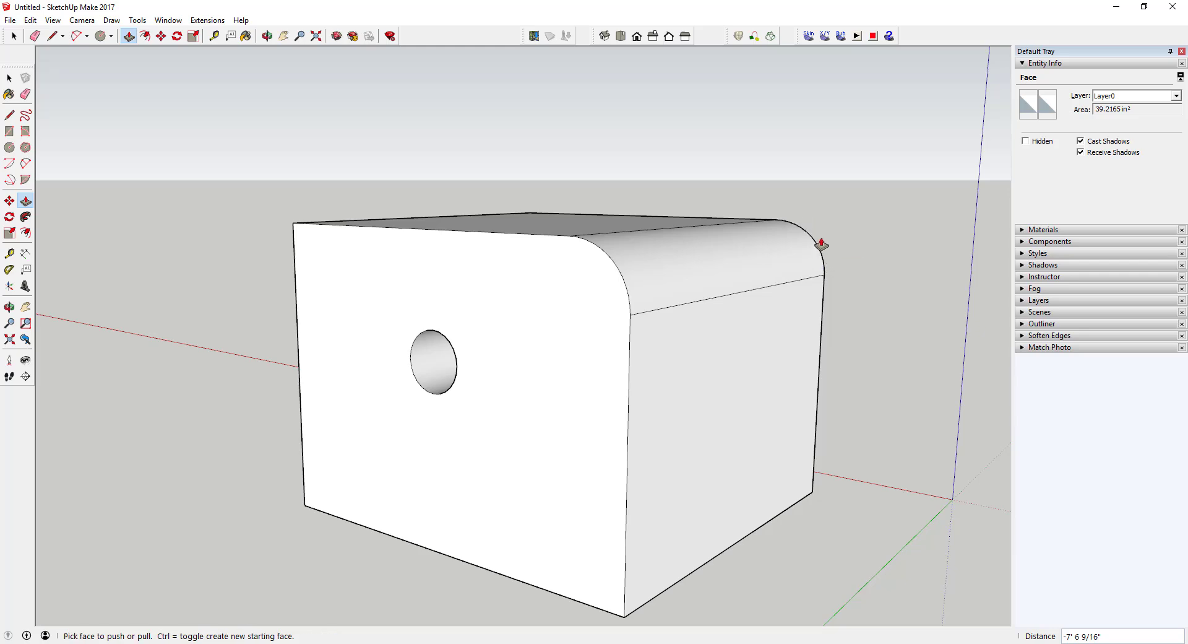
Step: Try to Push/Pull the curved surface of the box's rounded edge
middle_drag(839, 283, 679, 316)
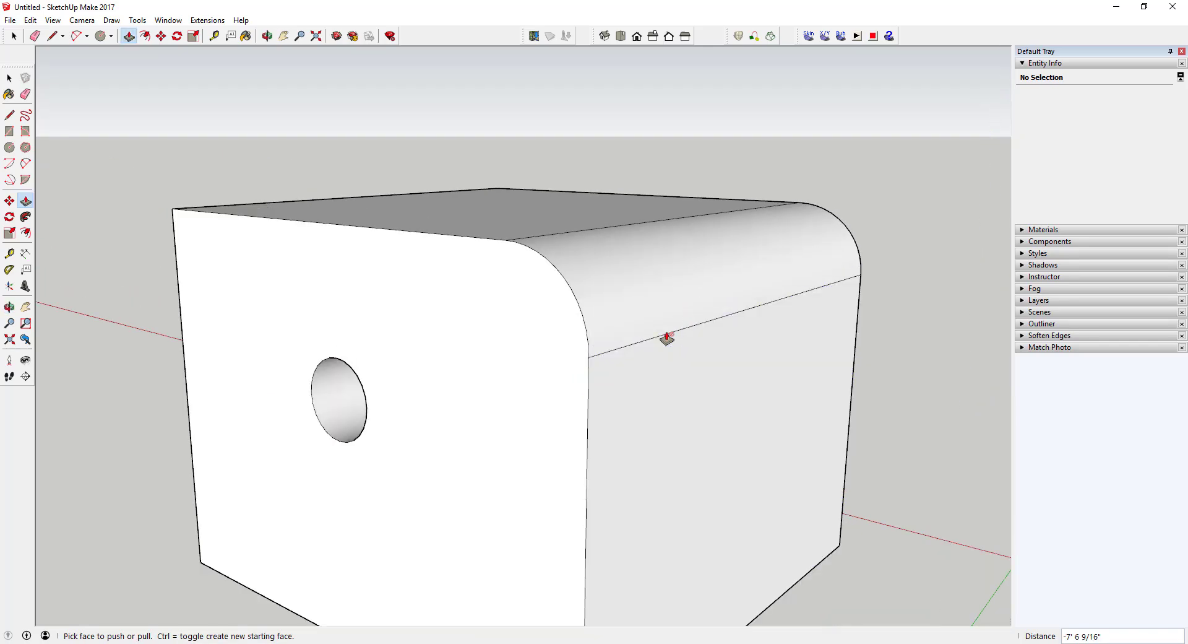
scroll(667, 337, down, 3)
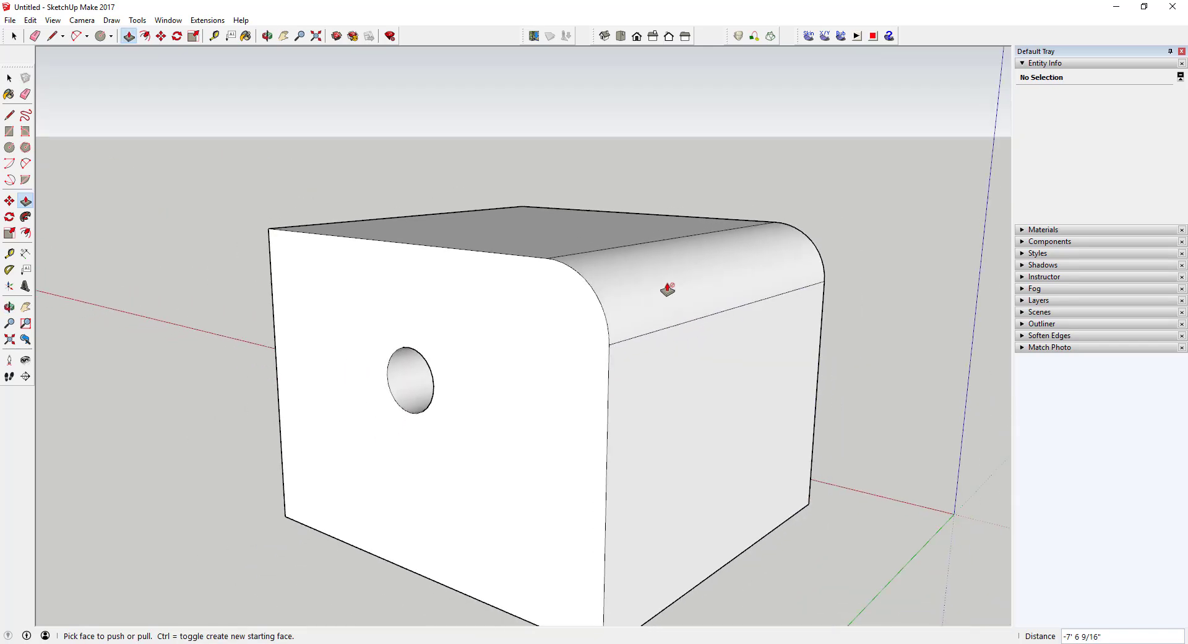
click(696, 284)
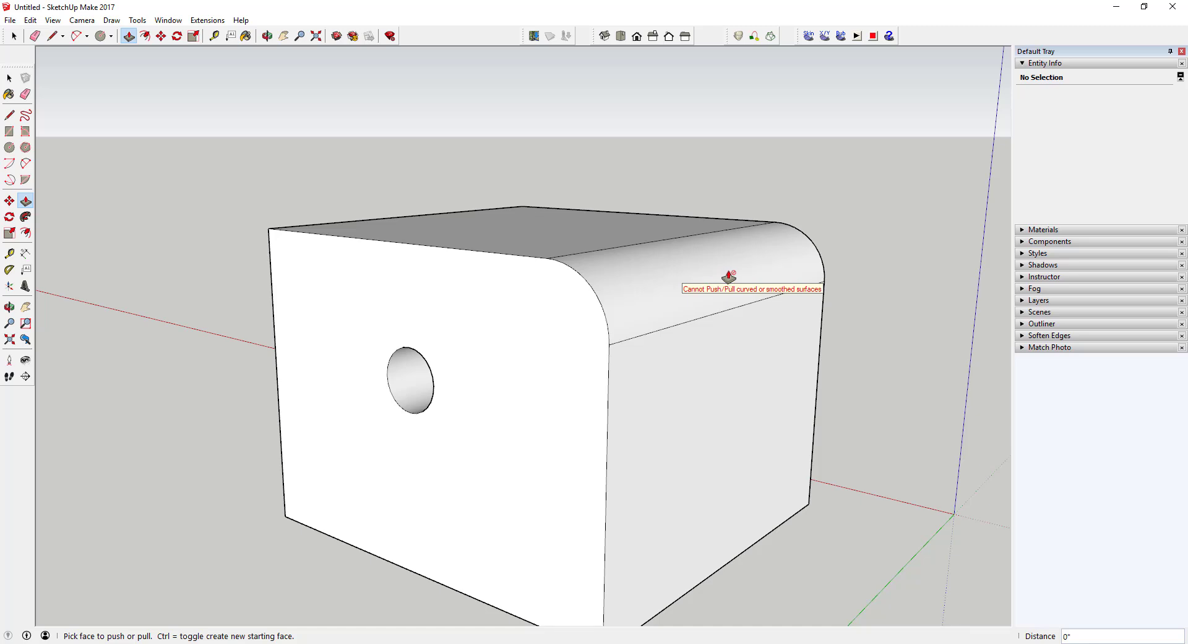
scroll(753, 258, up, 2)
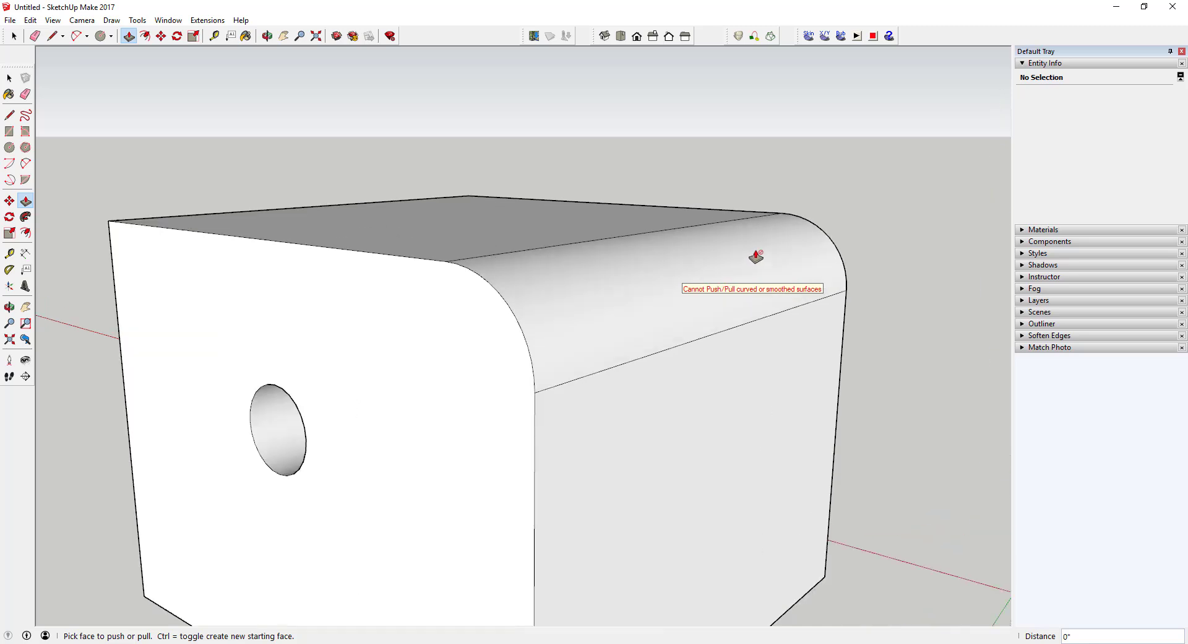
middle_drag(753, 258, 784, 230)
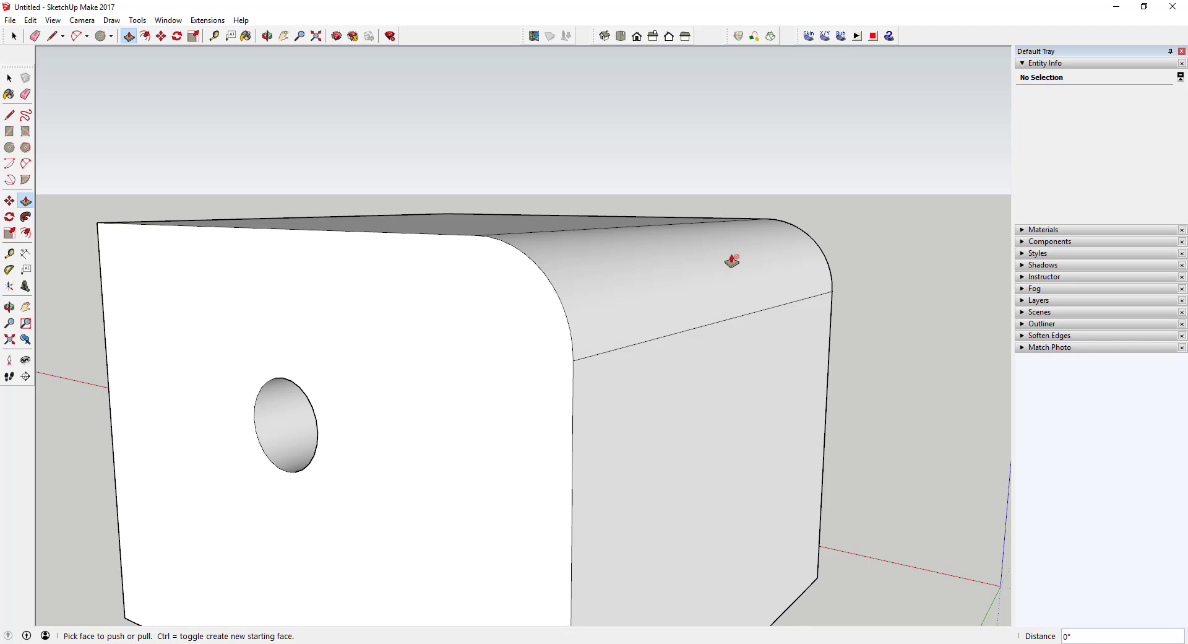
middle_drag(724, 262, 702, 292)
click(702, 292)
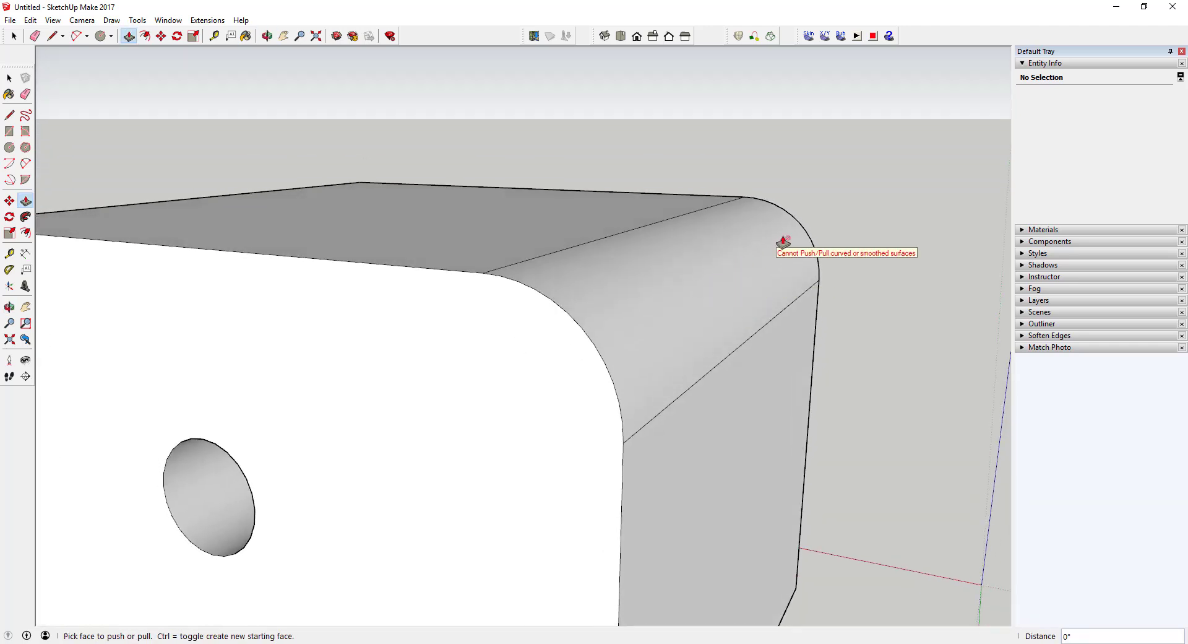
middle_drag(809, 241, 778, 241)
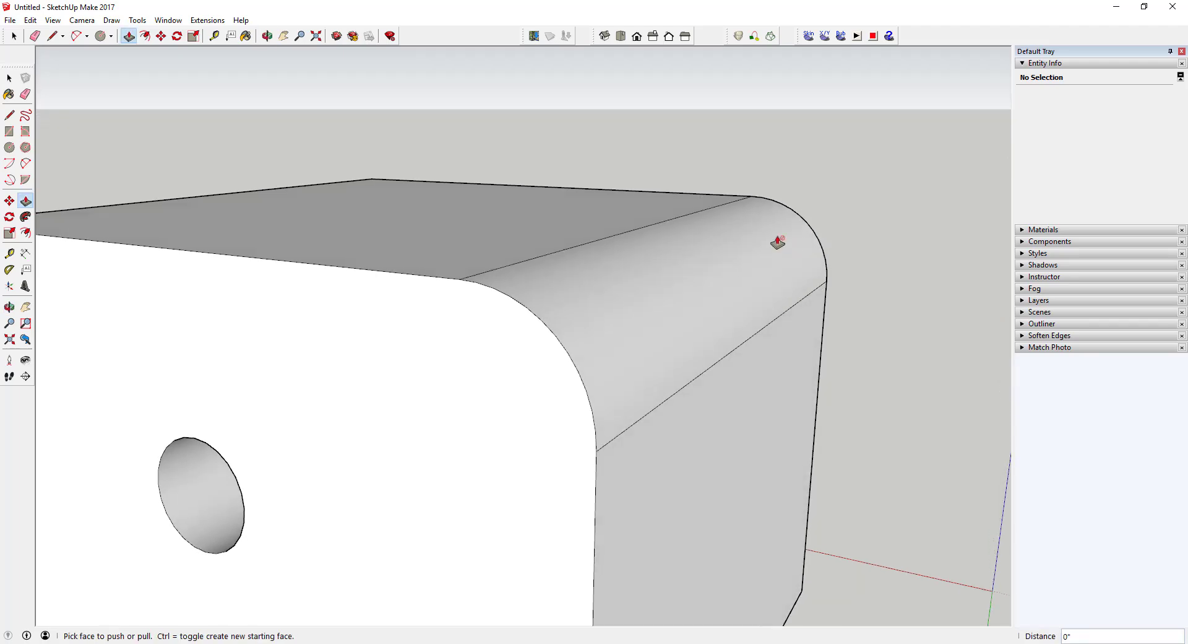
Step: Turn on the display of hidden geometry and examine the flat facets that make up the box's rounded edge
click(52, 20)
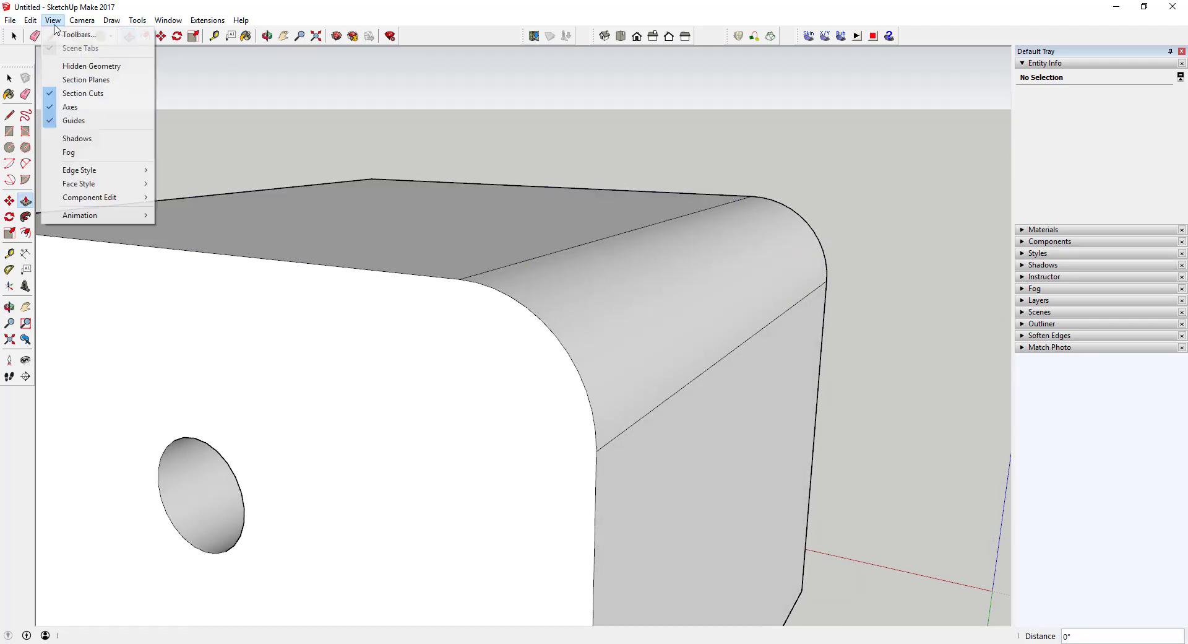
click(86, 66)
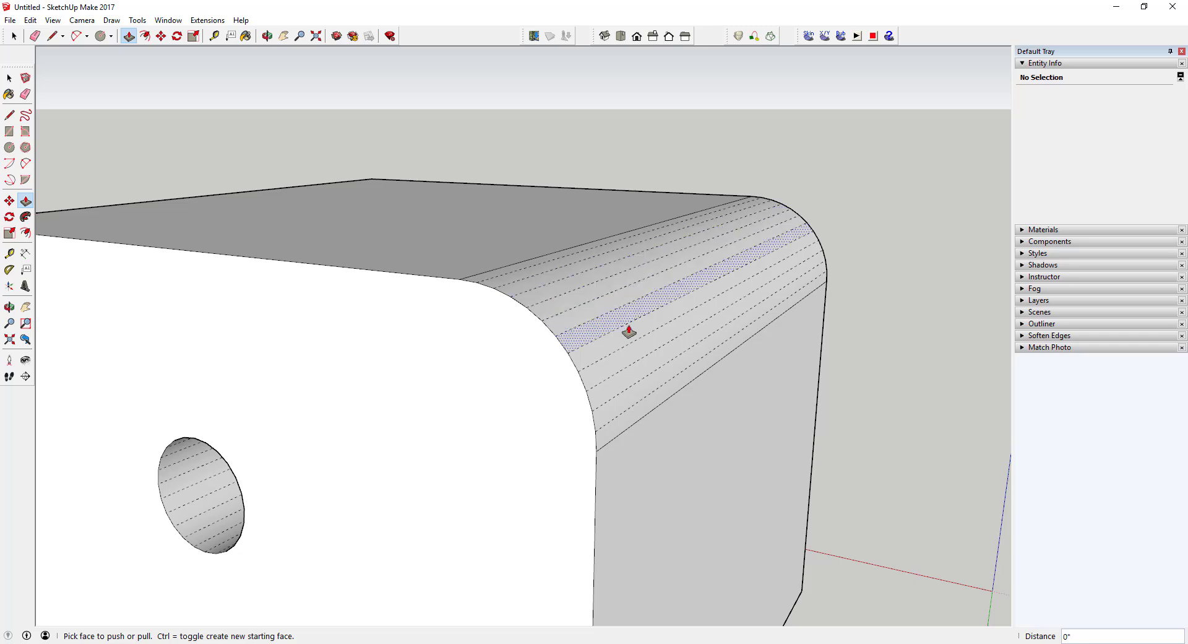
click(648, 339)
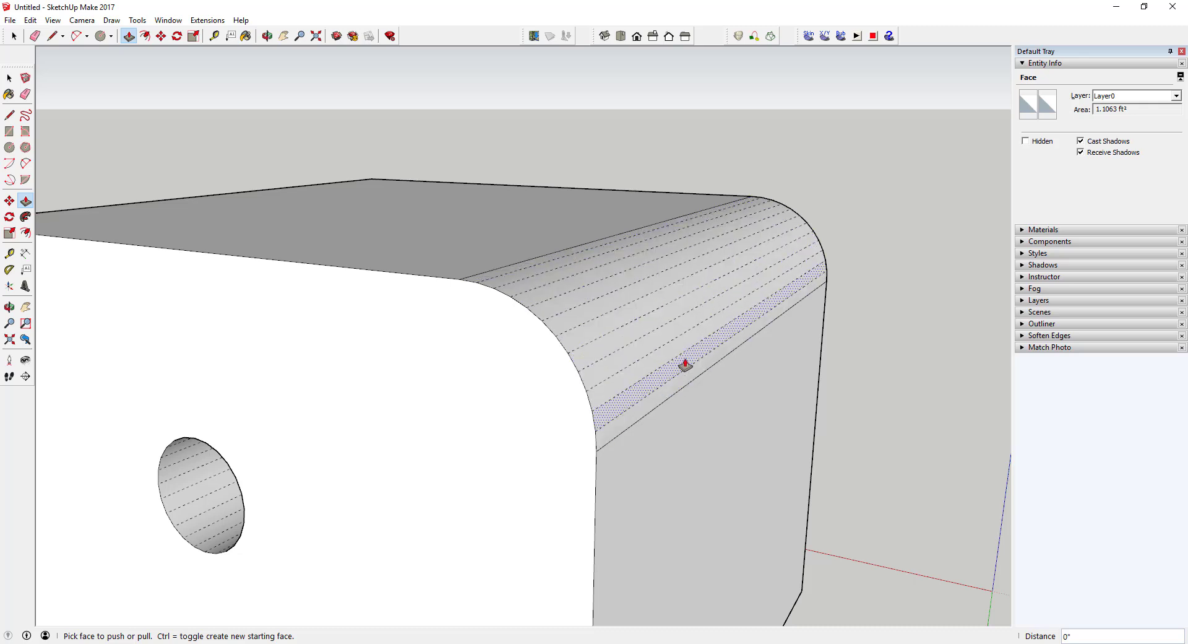
mouse_move(692, 359)
middle_down()
mouse_move(669, 286)
mouse_move(644, 283)
mouse_move(706, 278)
mouse_move(698, 380)
mouse_move(655, 390)
mouse_move(687, 359)
mouse_move(684, 370)
middle_up()
scroll(699, 380, up, 2)
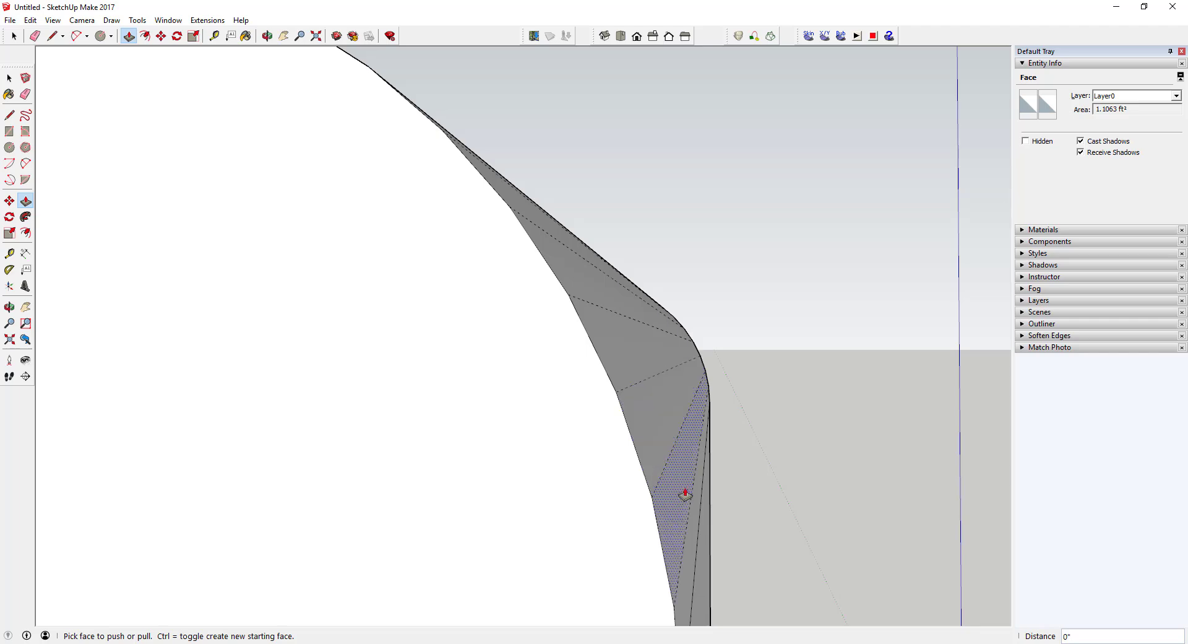
middle_drag(690, 428, 546, 456)
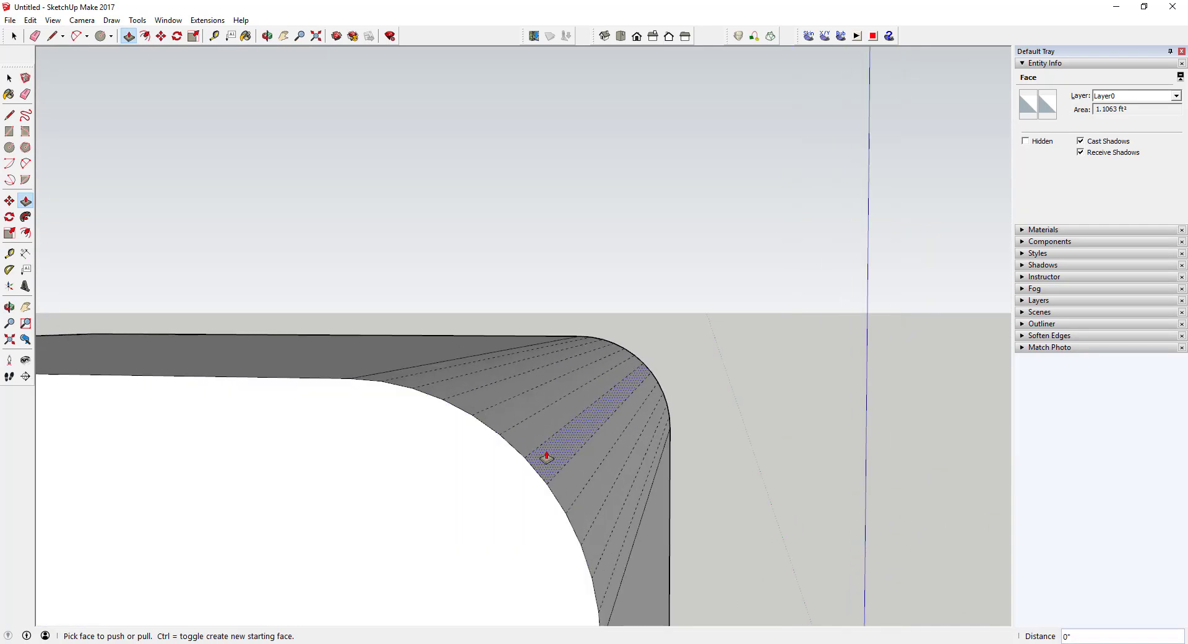
drag(547, 457, 722, 364)
key(Escape)
key(space)
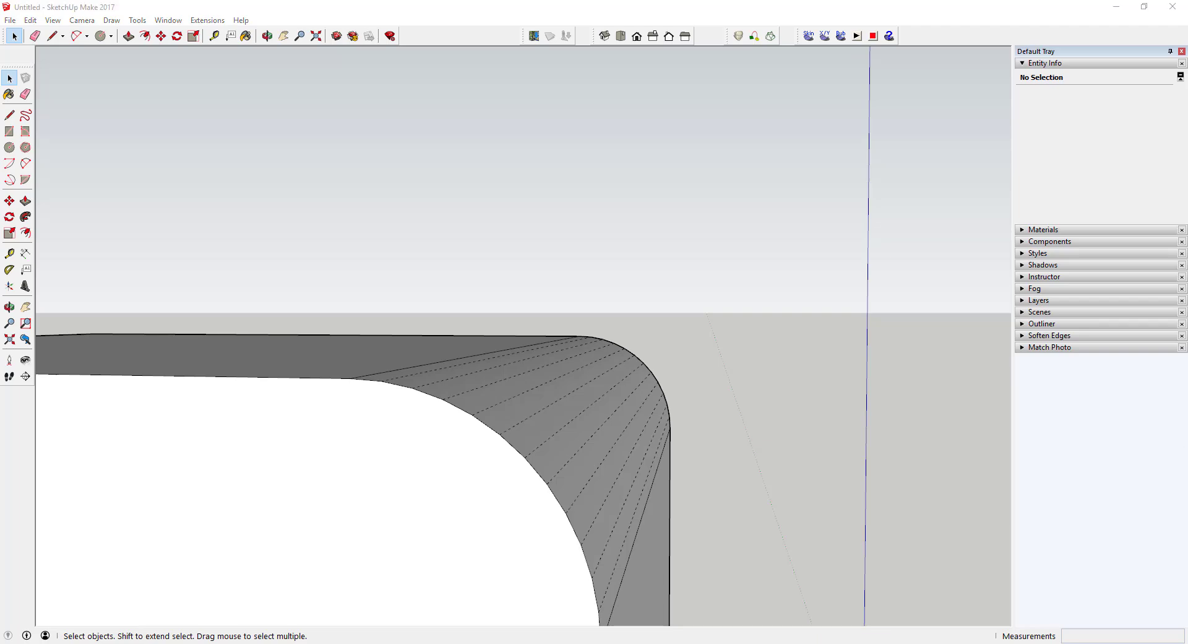
mouse_move(789, 367)
middle_down()
mouse_move(716, 377)
mouse_move(769, 350)
middle_up()
scroll(610, 401, up, 2)
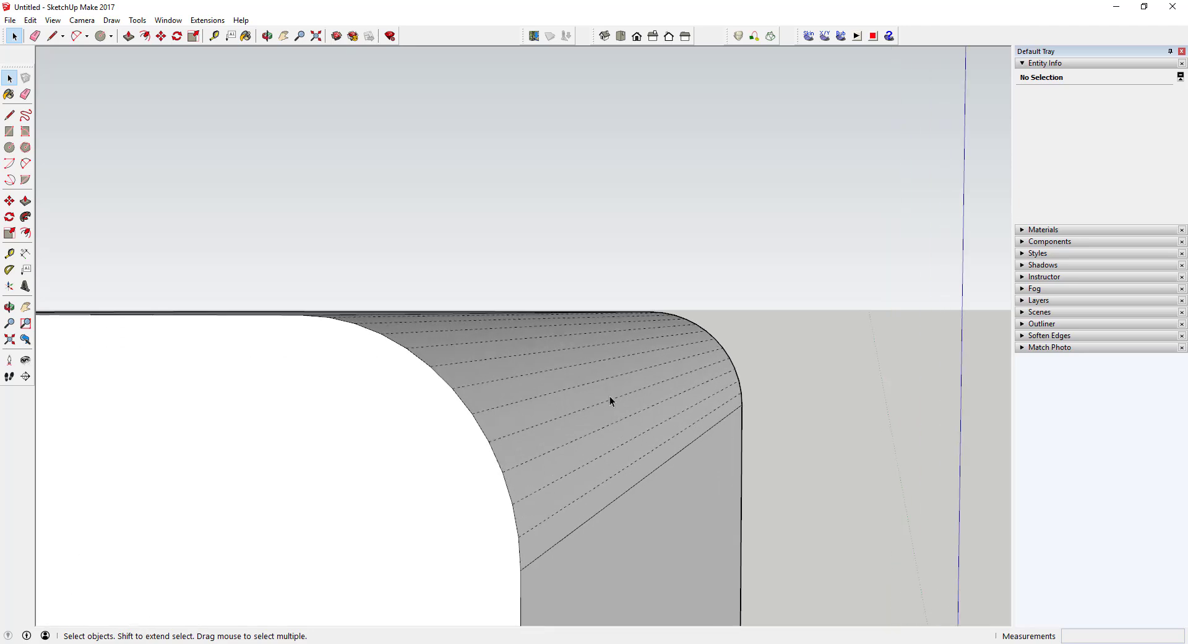
scroll(726, 366, down, 5)
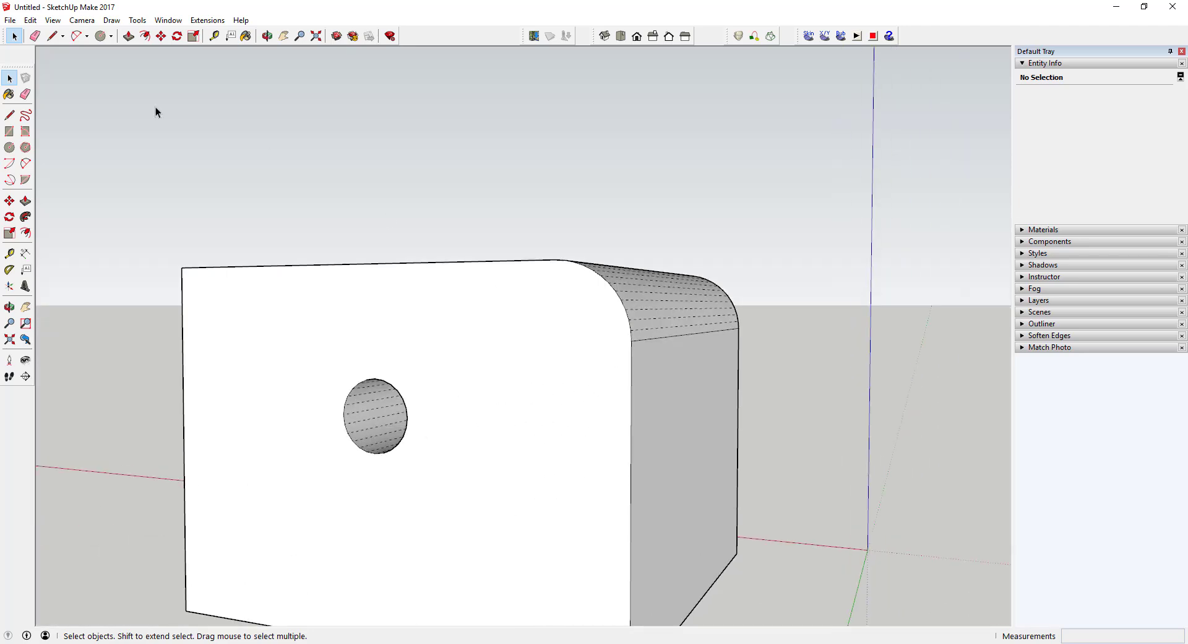
Step: Turn off the display of hidden geometry and review the rounded edge and the hole as smooth surfaces
click(62, 20)
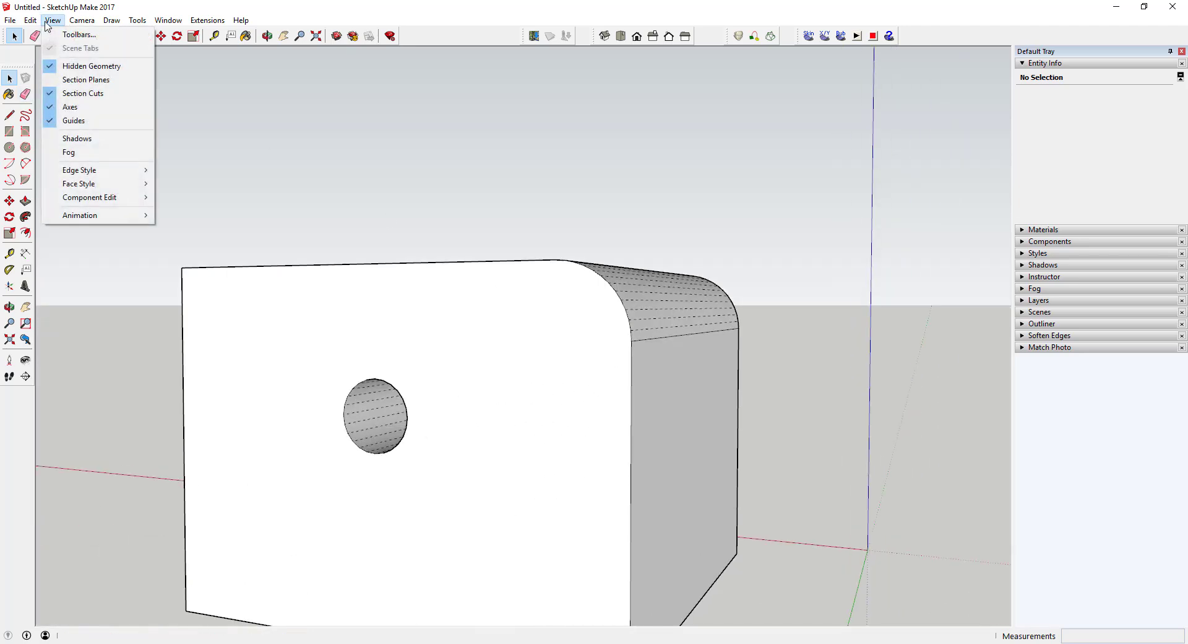
click(87, 66)
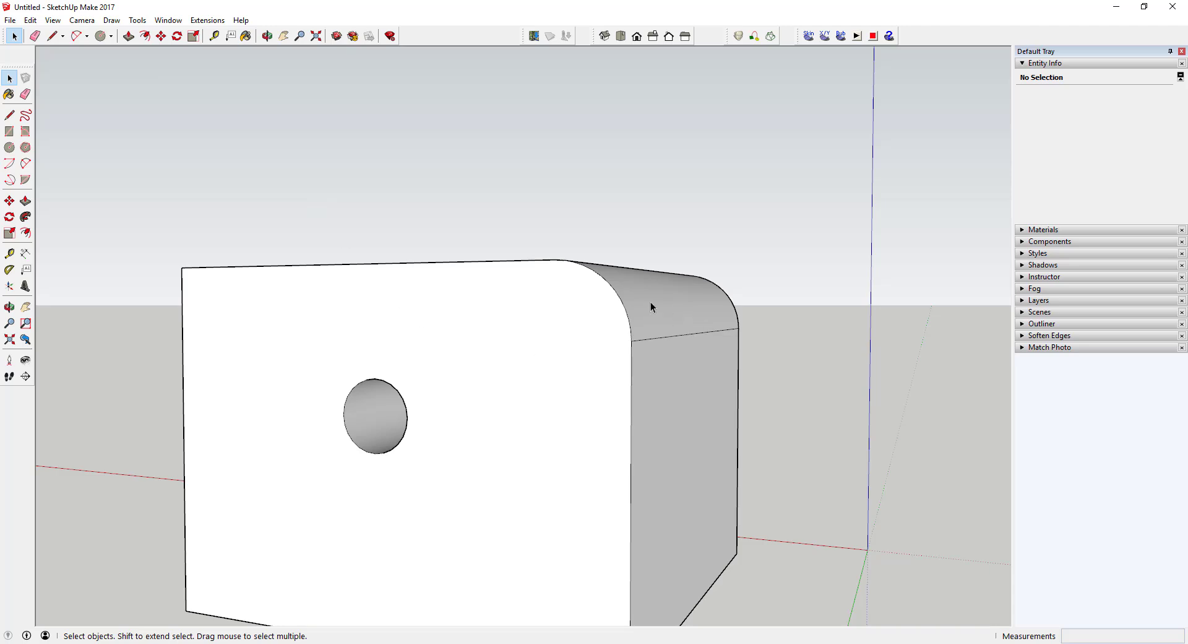
middle_drag(658, 276, 599, 318)
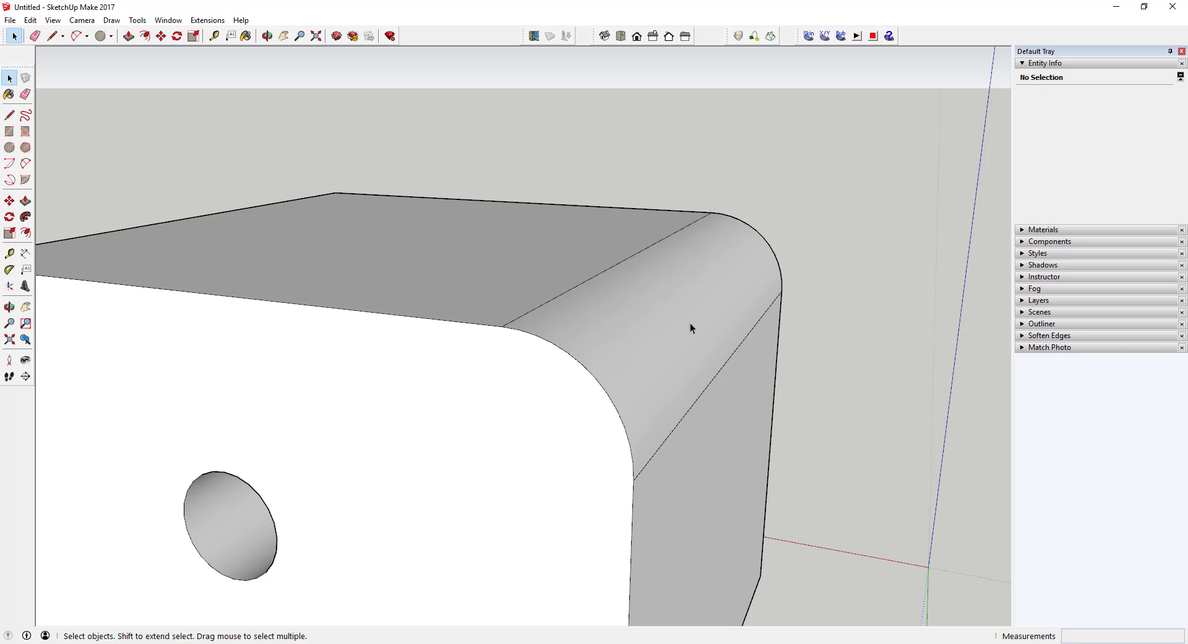
scroll(739, 356, down, 5)
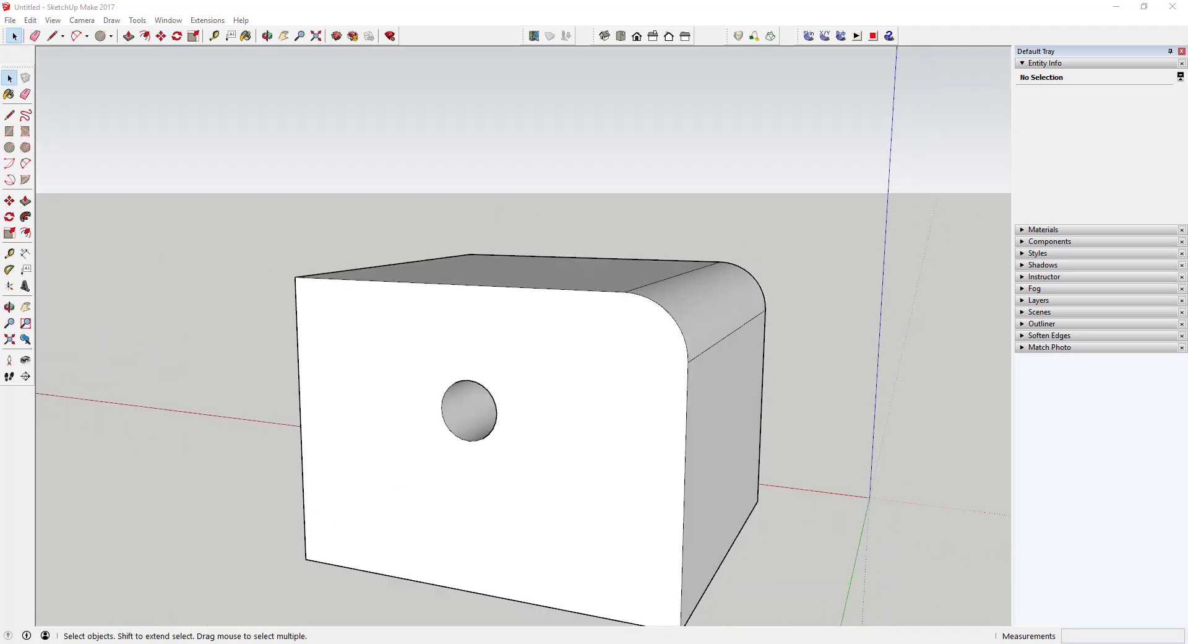